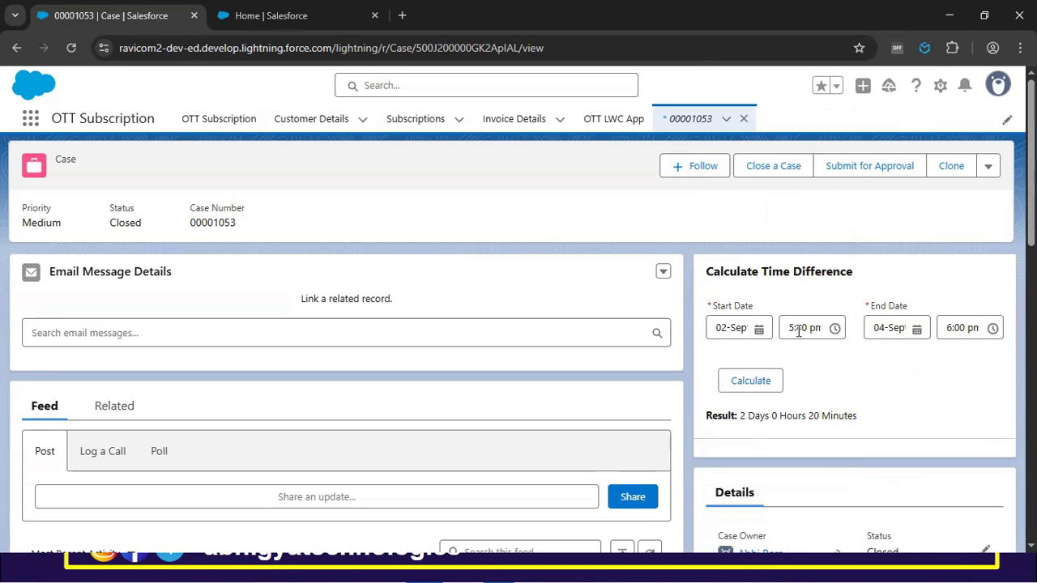
Set the end time to 5:30 pm in the case's Calculate Time Difference component and calculate the result
{"action": "left_click", "coordinate": [948, 329]}
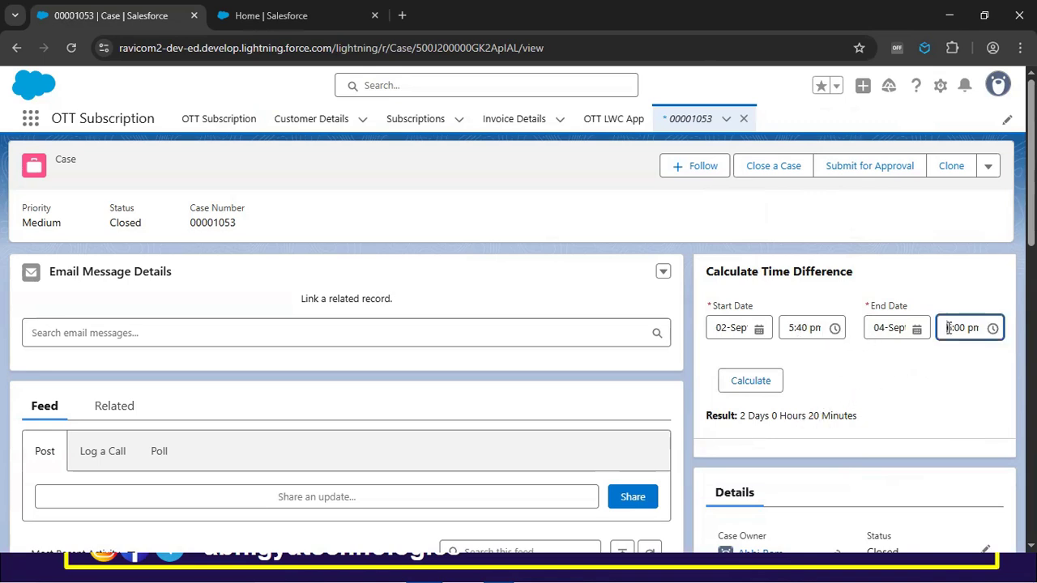
{"action": "left_click", "coordinate": [922, 378]}
{"action": "left_click", "coordinate": [739, 384]}
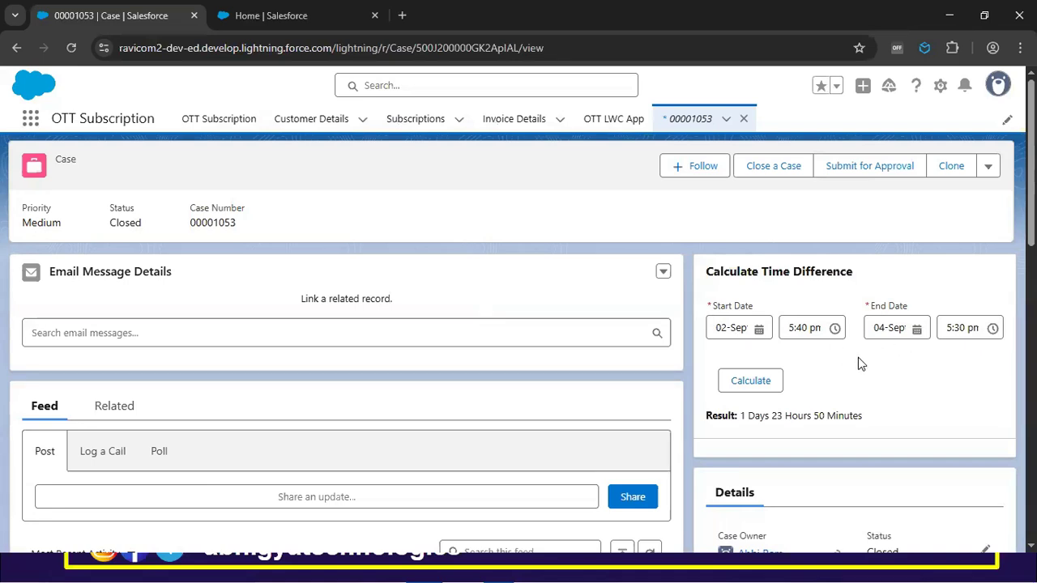
Switch to the other org's Setup, search for "flows" and open the Flows page under Process Automation
{"action": "left_click", "coordinate": [297, 18]}
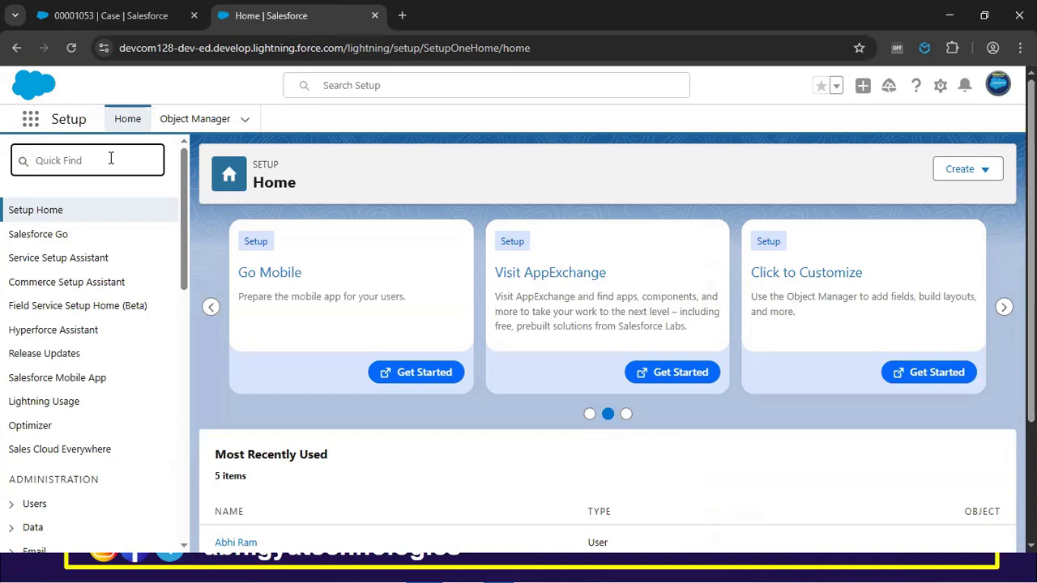
{"action": "left_click", "coordinate": [152, 14]}
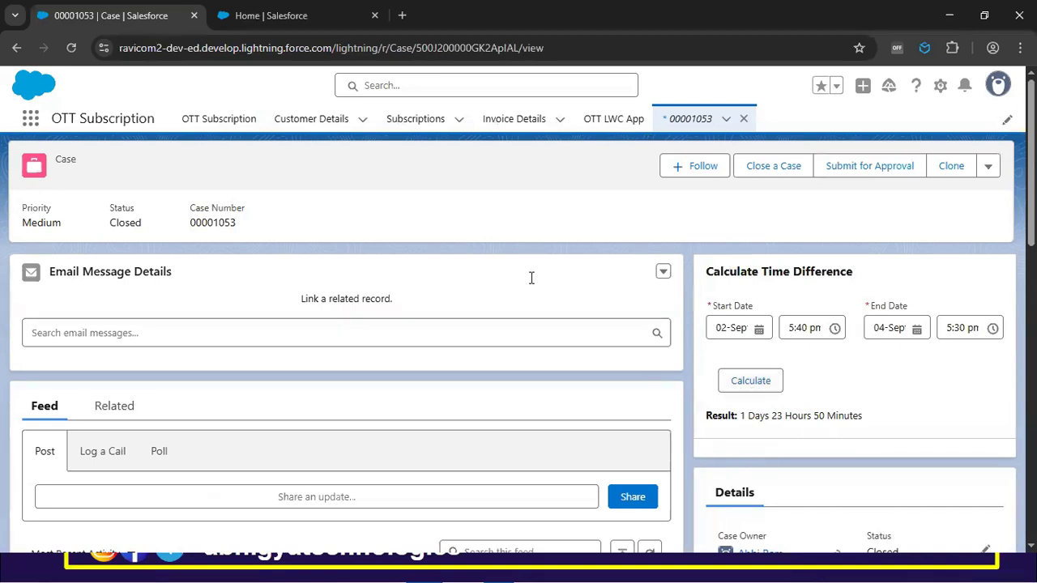
{"action": "left_click", "coordinate": [271, 19]}
{"action": "type", "text": "flows"}
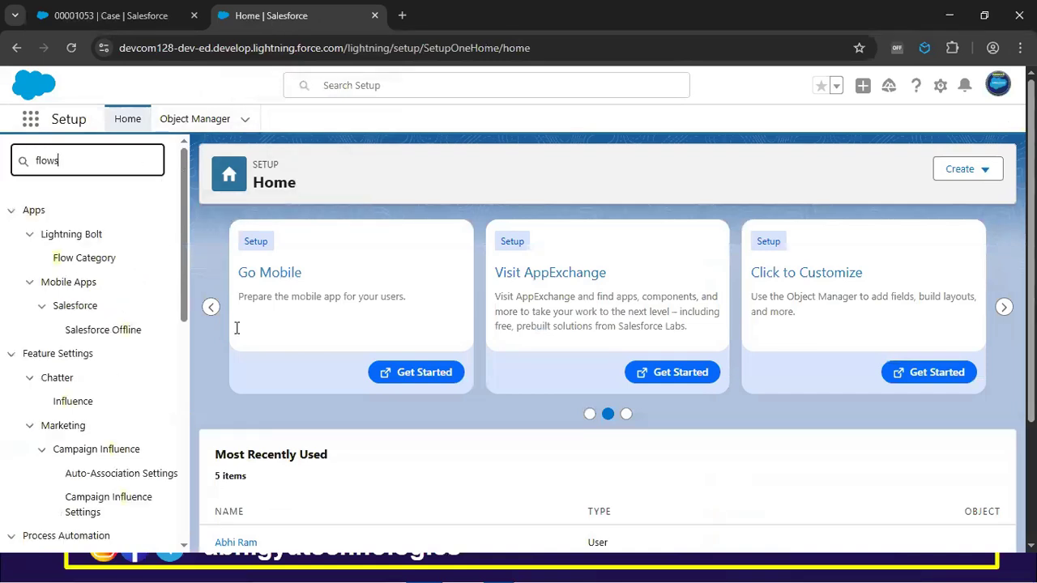
{"action": "left_click", "coordinate": [54, 235]}
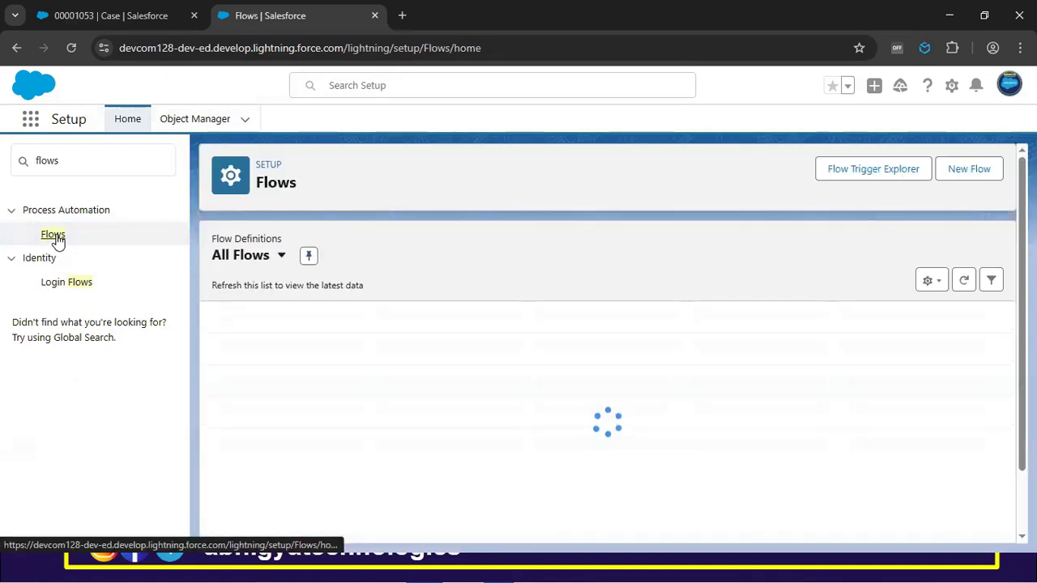
Create a new flow of the type Autolaunched Flow (No Trigger)
{"action": "left_click", "coordinate": [965, 180]}
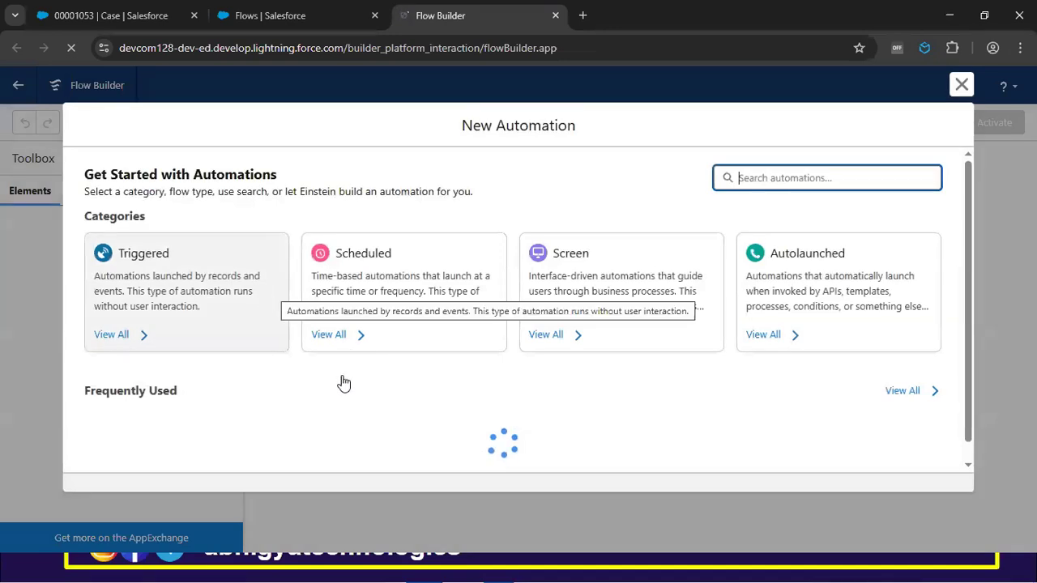
{"action": "scroll", "coordinate": [356, 385], "scroll_direction": "down", "scroll_amount": 1}
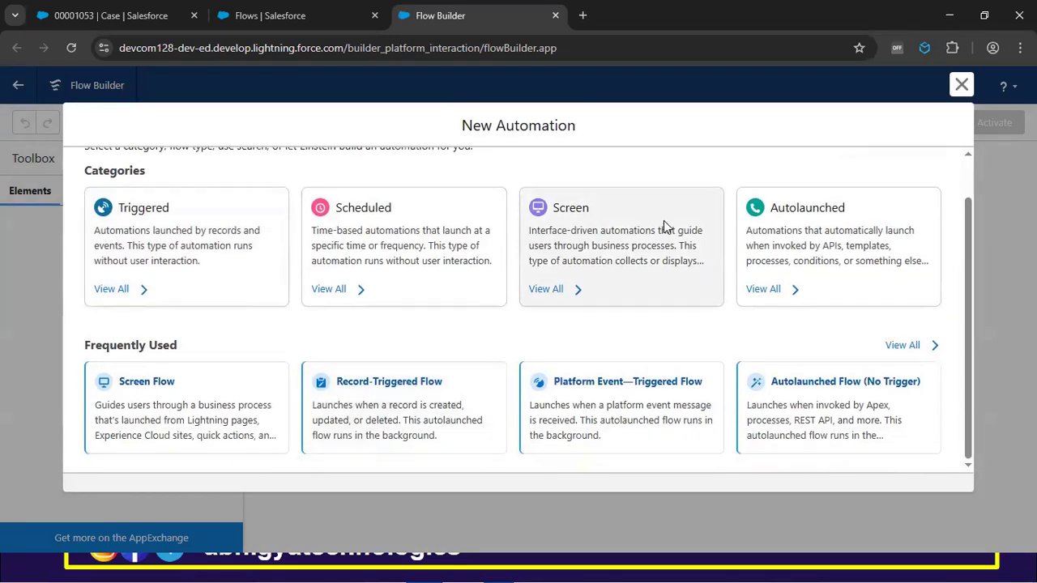
{"action": "left_click", "coordinate": [793, 214]}
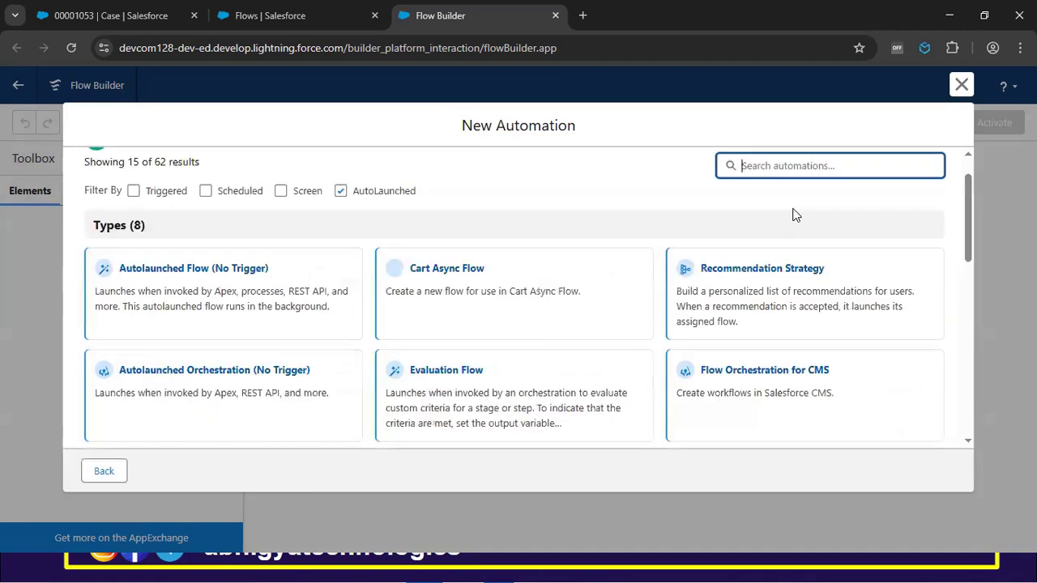
{"action": "left_click", "coordinate": [199, 275]}
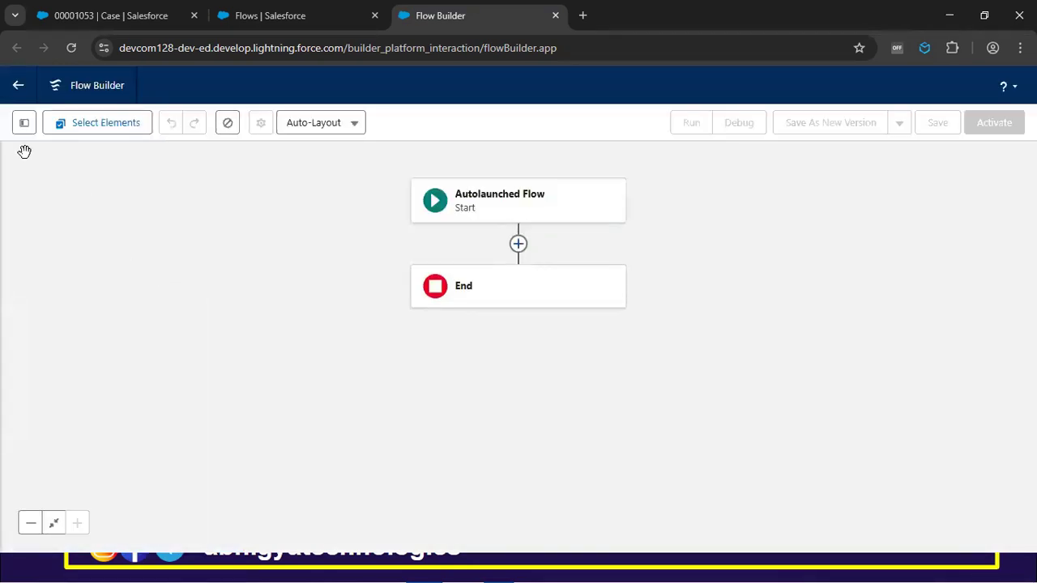
Start a new resource in the flow's Toolbox as a Variable with the API name var_StartDateTime
{"action": "left_click", "coordinate": [23, 124]}
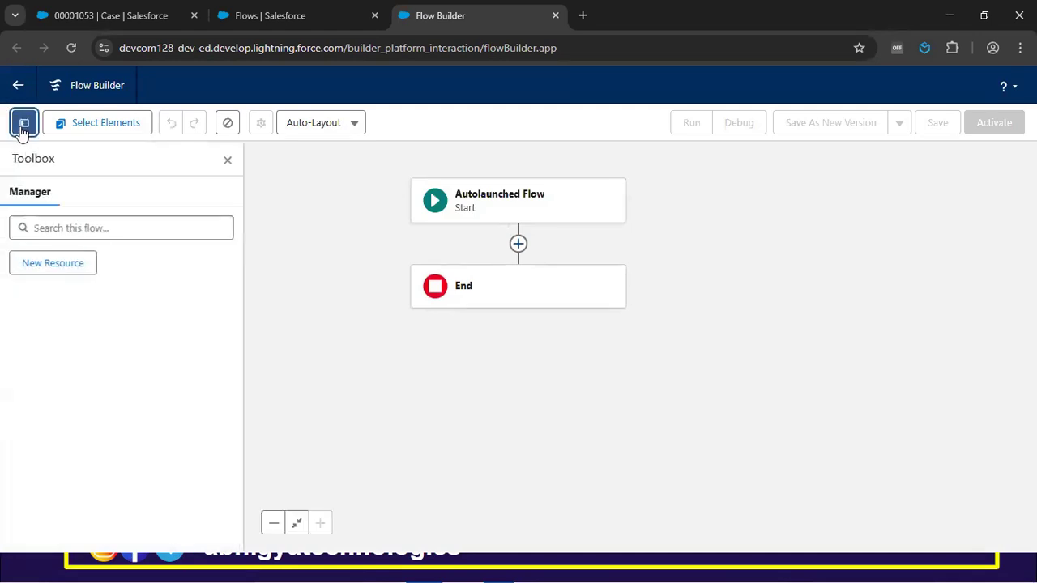
{"action": "left_click", "coordinate": [49, 269]}
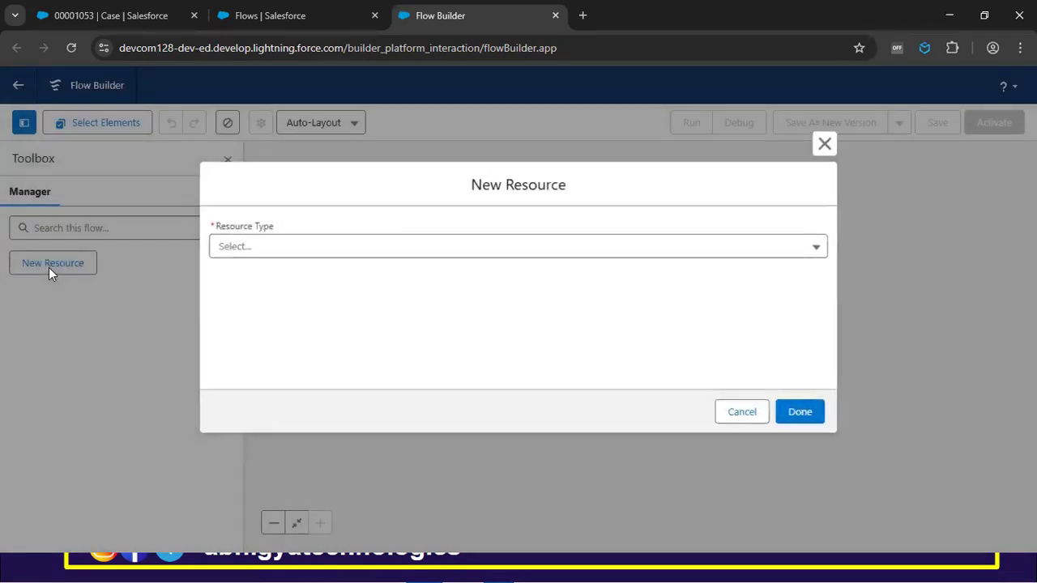
{"action": "left_click", "coordinate": [223, 253]}
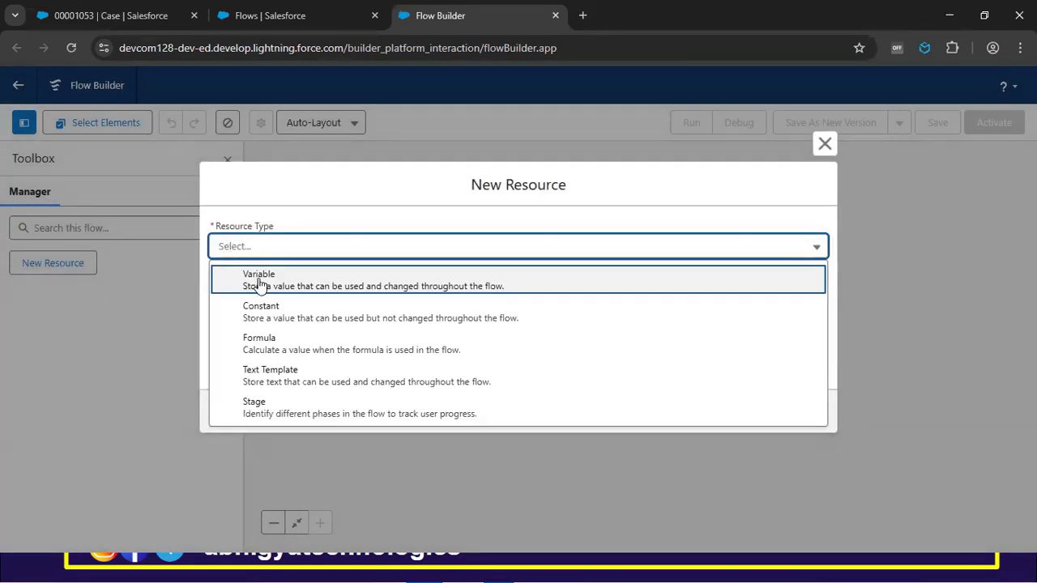
{"action": "left_click", "coordinate": [260, 279]}
{"action": "left_click", "coordinate": [238, 272]}
{"action": "type", "text": "var"}
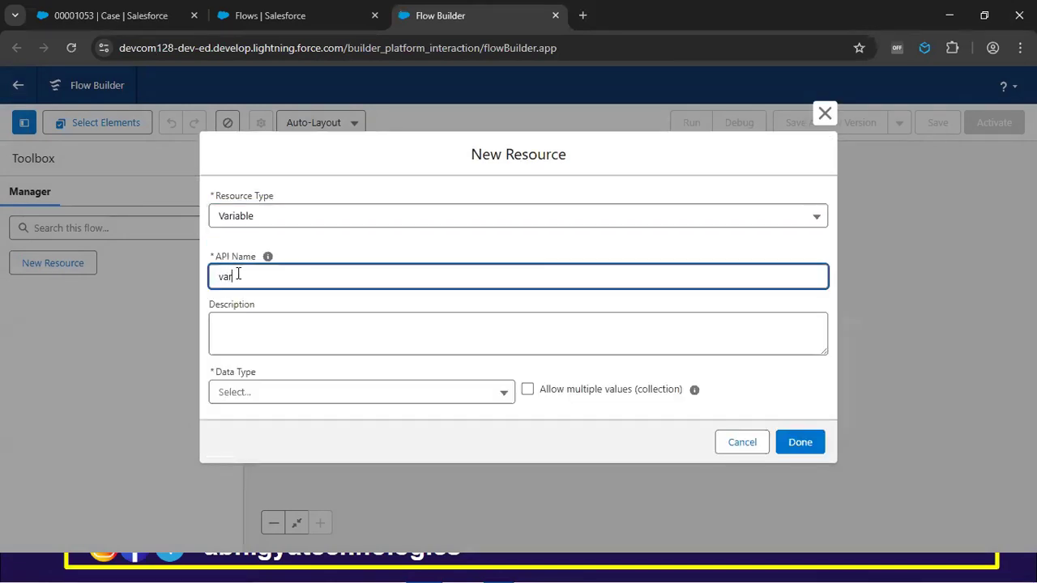
{"action": "type", "text": "_start"}
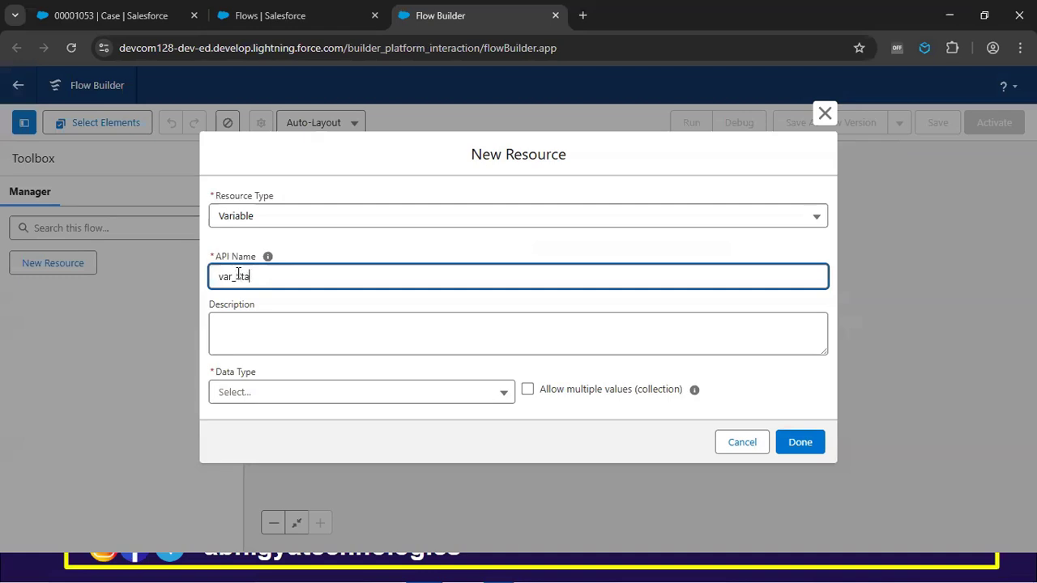
{"action": "type", "text": "DateTime"}
Give the start variable the Date/Time data type, make it available for input and save it
{"action": "left_click", "coordinate": [252, 393]}
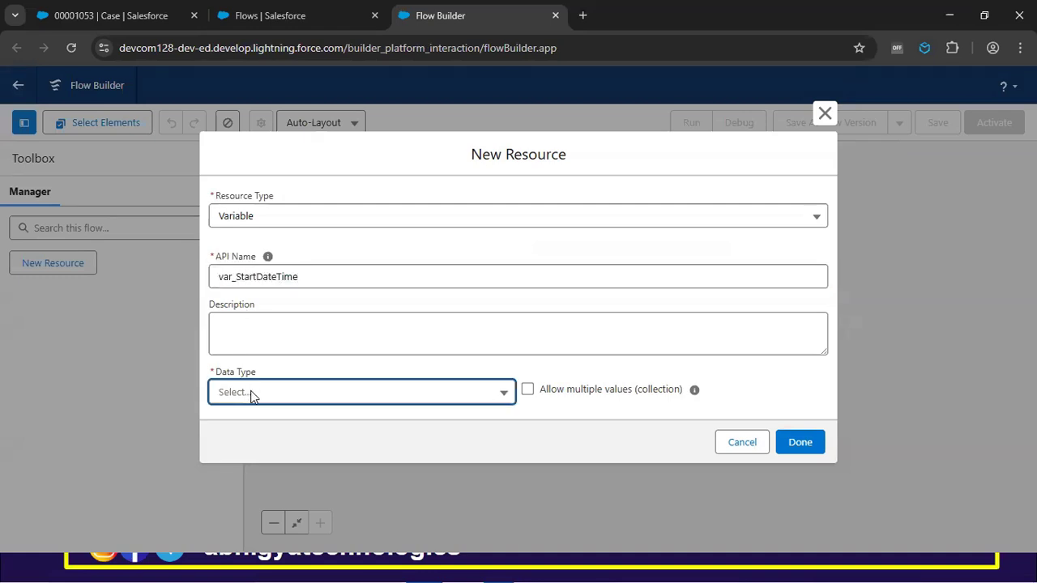
{"action": "left_click", "coordinate": [271, 343]}
{"action": "scroll", "coordinate": [283, 324], "scroll_direction": "down", "scroll_amount": 2}
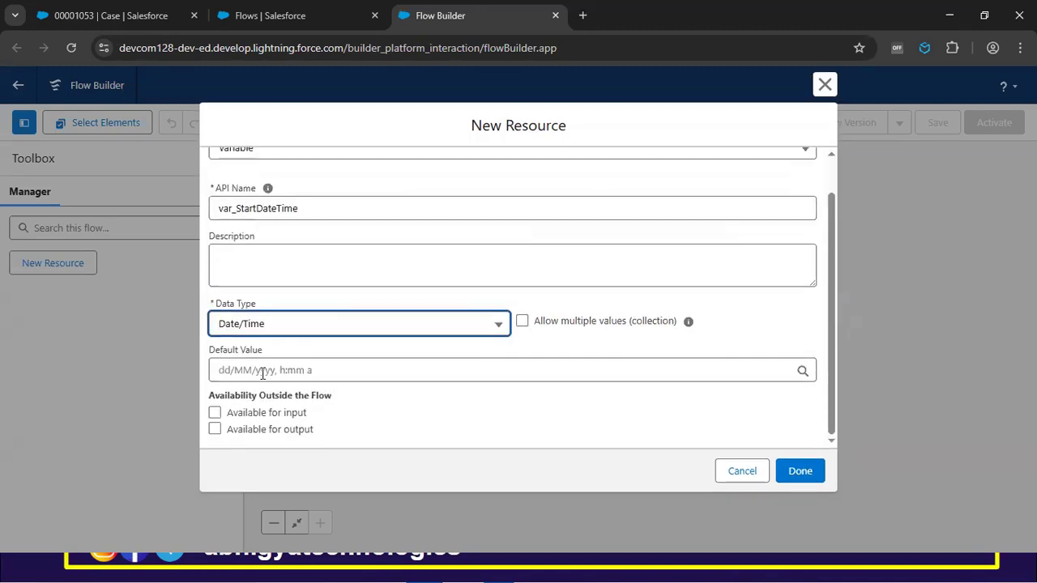
{"action": "left_click", "coordinate": [215, 414]}
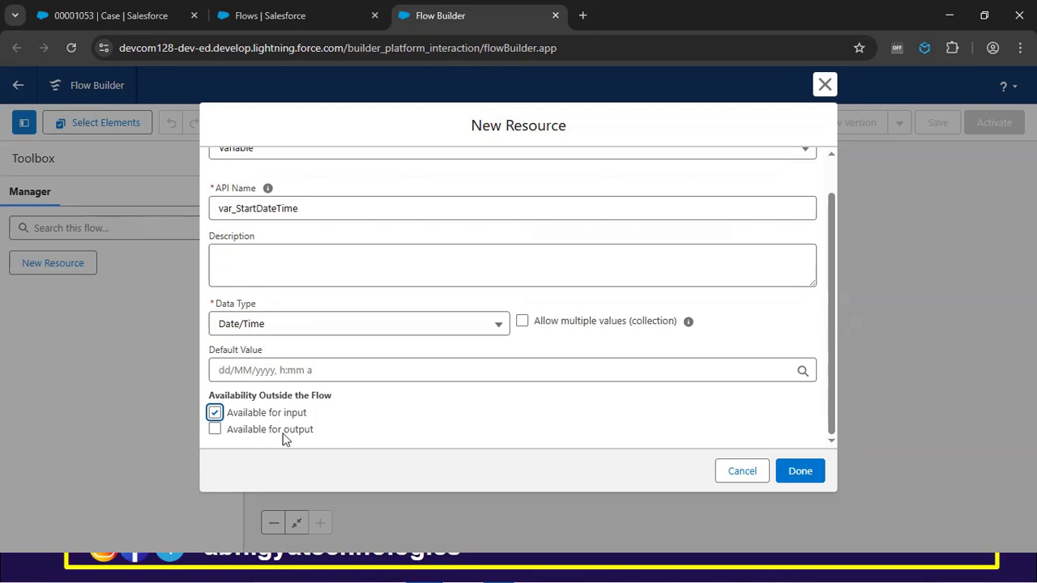
{"action": "left_click", "coordinate": [800, 473]}
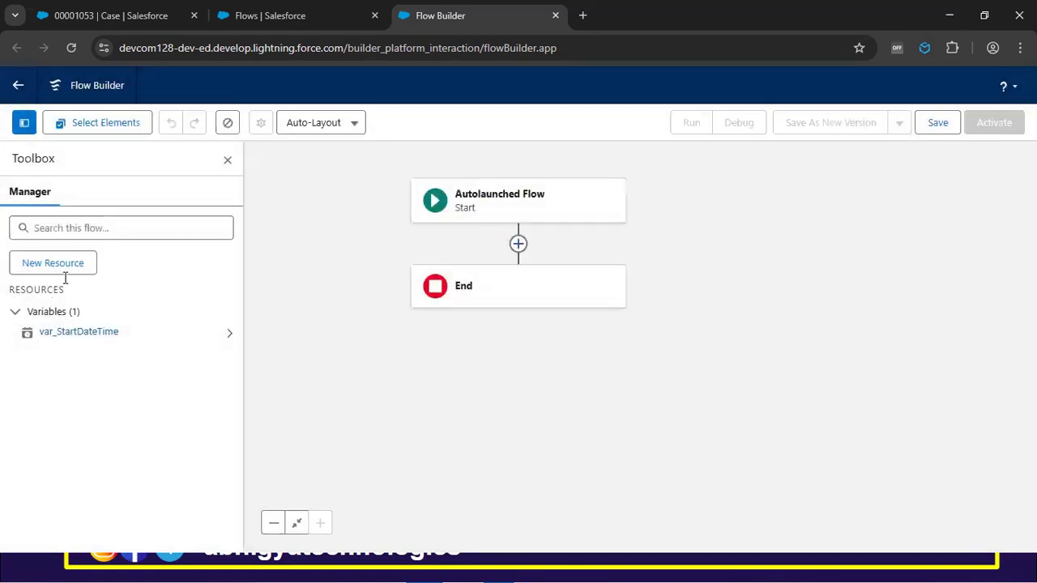
Create a second variable resource named var_EndDateTime with data type Date/Time, available for input
{"action": "left_click", "coordinate": [68, 273]}
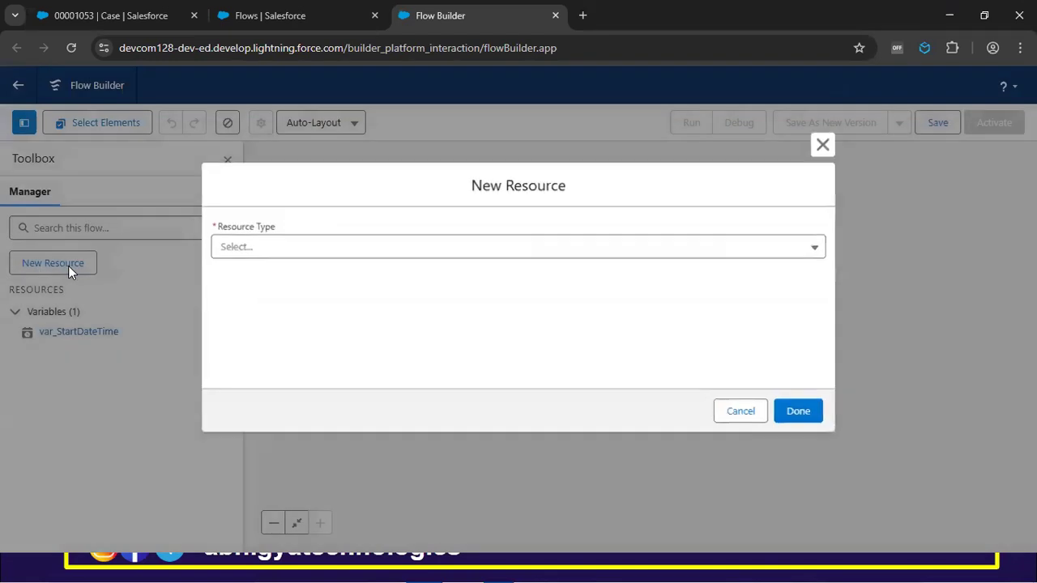
{"action": "left_click", "coordinate": [240, 252]}
{"action": "left_click", "coordinate": [251, 279]}
{"action": "left_click", "coordinate": [246, 276]}
{"action": "type", "text": "var"}
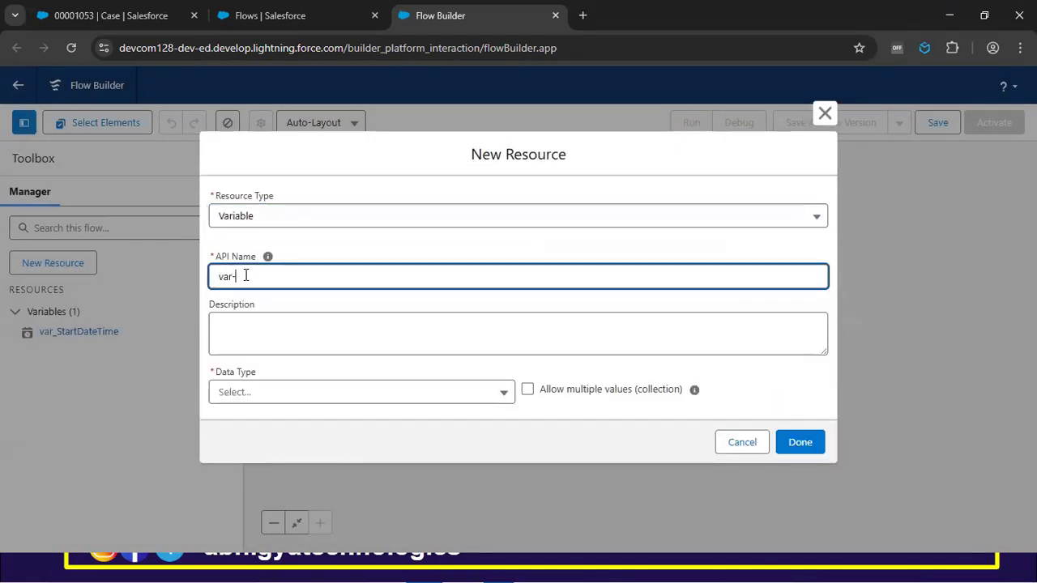
{"action": "type", "text": "_EndDateTime"}
{"action": "left_click", "coordinate": [264, 395]}
{"action": "left_click", "coordinate": [278, 342]}
{"action": "left_click", "coordinate": [223, 415]}
{"action": "left_click", "coordinate": [800, 471]}
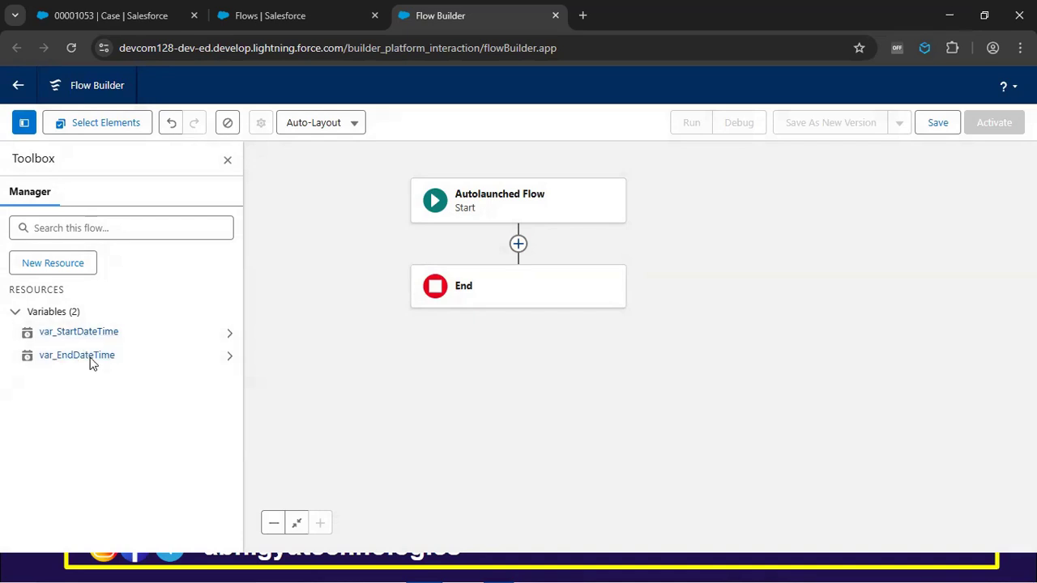
Review the days, hours and minutes in the time difference result on the case record, and return to the flow
{"action": "left_click", "coordinate": [130, 15]}
{"action": "left_click_drag", "start_coordinate": [814, 415], "coordinate": [901, 422]}
{"action": "left_click_drag", "start_coordinate": [778, 419], "coordinate": [741, 416]}
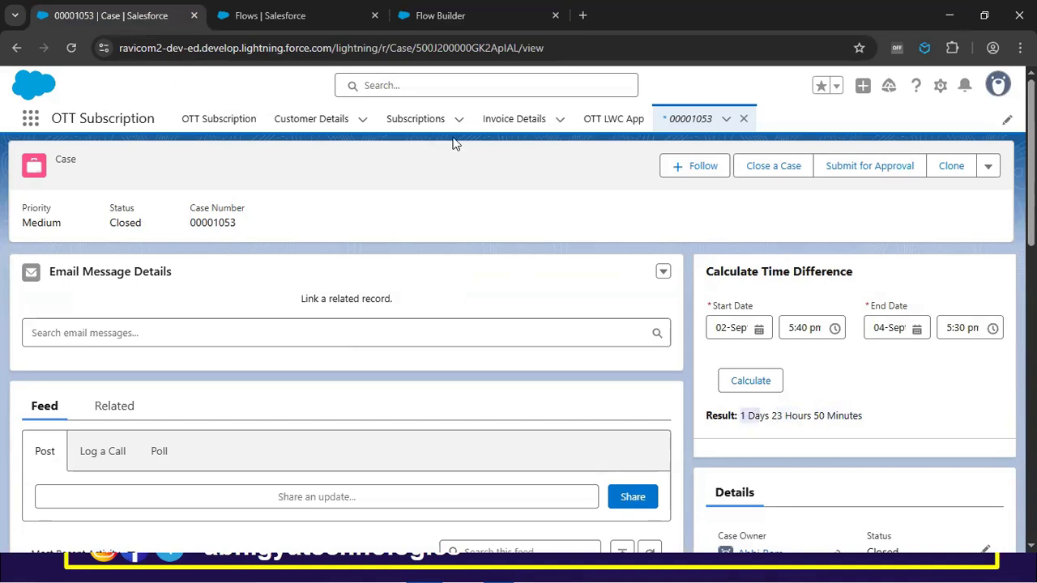
{"action": "left_click", "coordinate": [451, 24]}
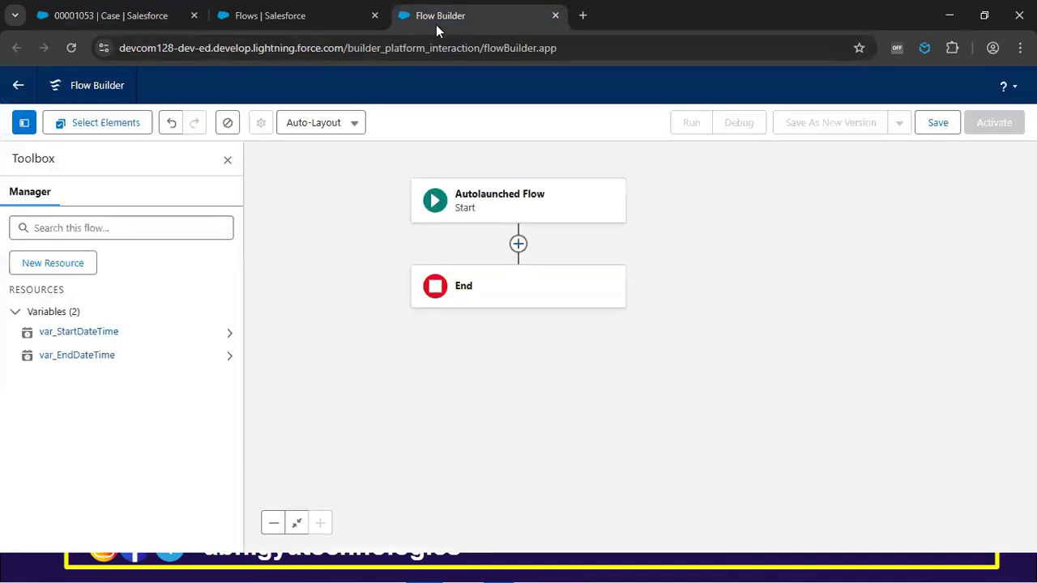
Start a new resource in the flow as a Formula with the API name for_totalMinutes
{"action": "left_click", "coordinate": [60, 263]}
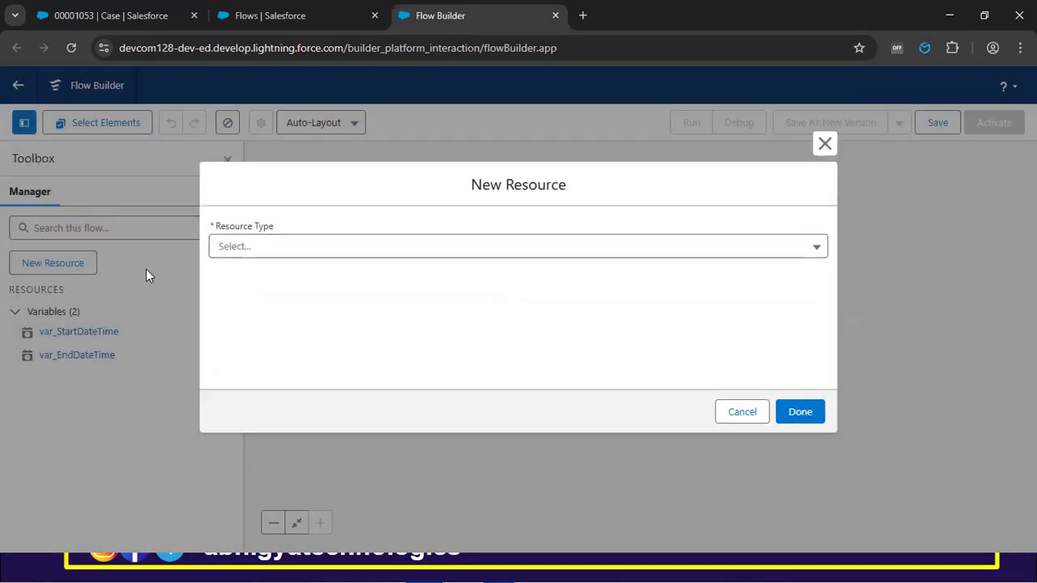
{"action": "left_click", "coordinate": [273, 249]}
{"action": "left_click", "coordinate": [261, 345]}
{"action": "left_click", "coordinate": [267, 253]}
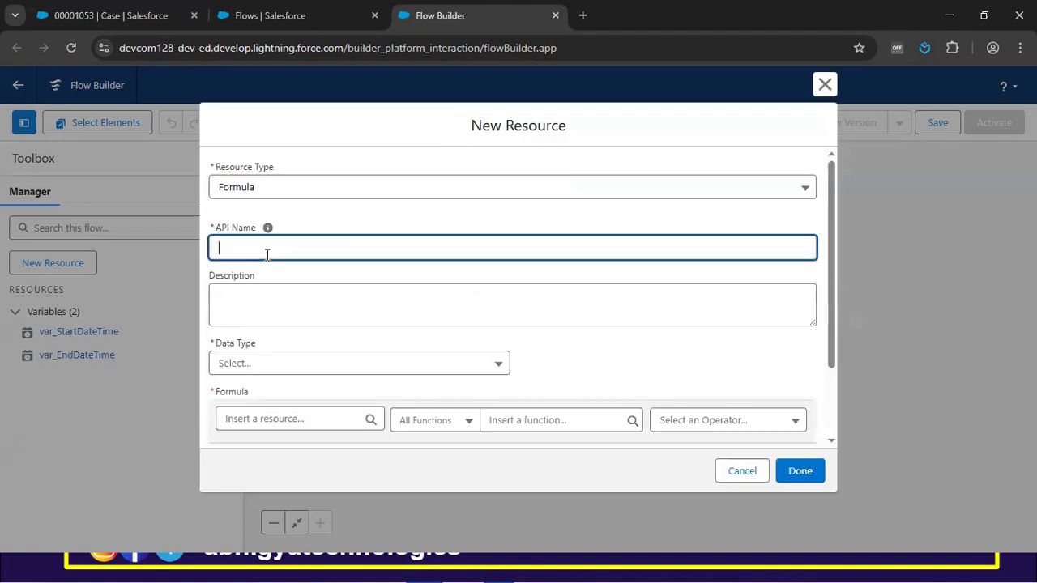
{"action": "type", "text": "fo"}
{"action": "type", "text": "r_tota"}
{"action": "type", "text": "lM"}
{"action": "type", "text": "u"}
{"action": "type", "text": "utes"}
Set the formula resource's data type to Number with 0 decimal places
{"action": "left_click", "coordinate": [254, 365]}
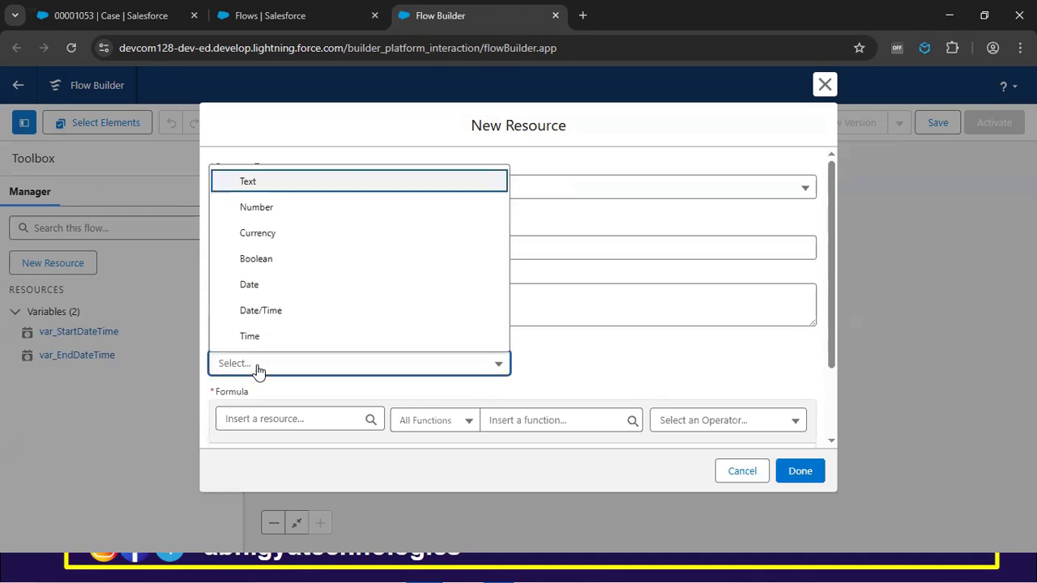
{"action": "left_click", "coordinate": [292, 213]}
{"action": "scroll", "coordinate": [254, 278], "scroll_direction": "down", "scroll_amount": 3}
{"action": "left_click", "coordinate": [258, 276]}
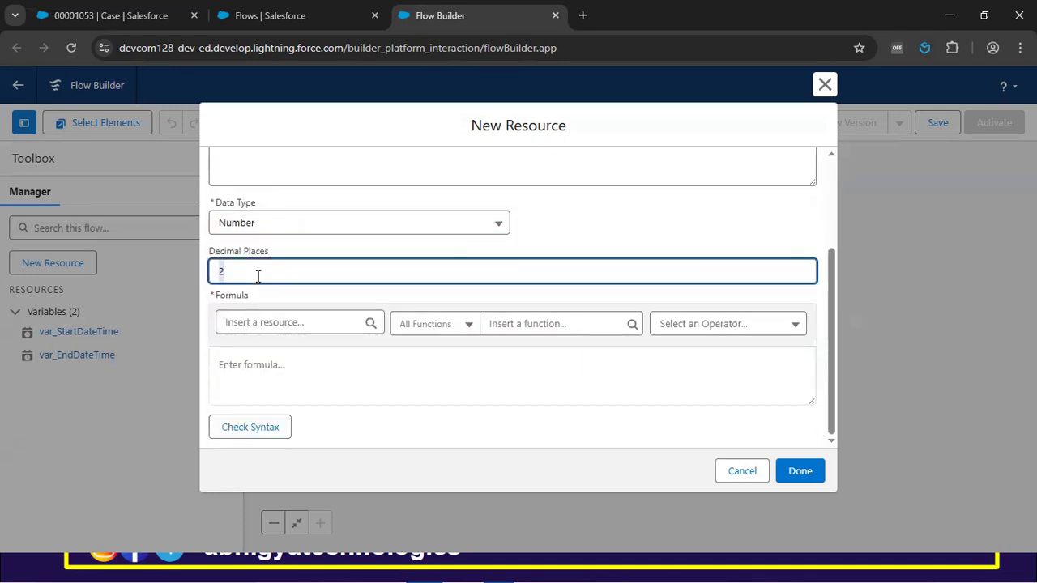
{"action": "type", "text": "0"}
Enter a formula that subtracts the var_StartDateTime variable from the var_EndDateTime variable
{"action": "left_click", "coordinate": [260, 382]}
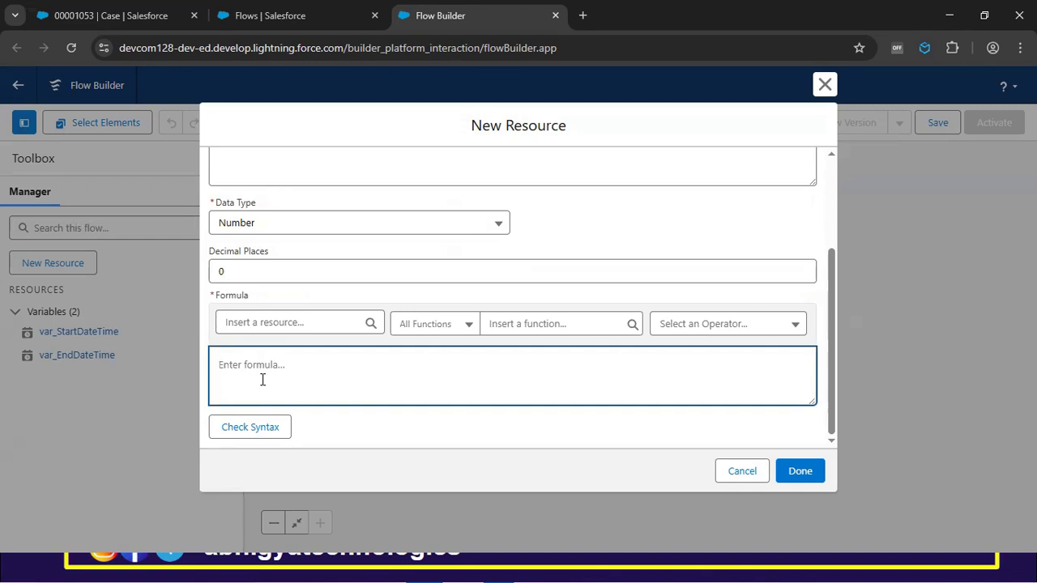
{"action": "left_click", "coordinate": [279, 323]}
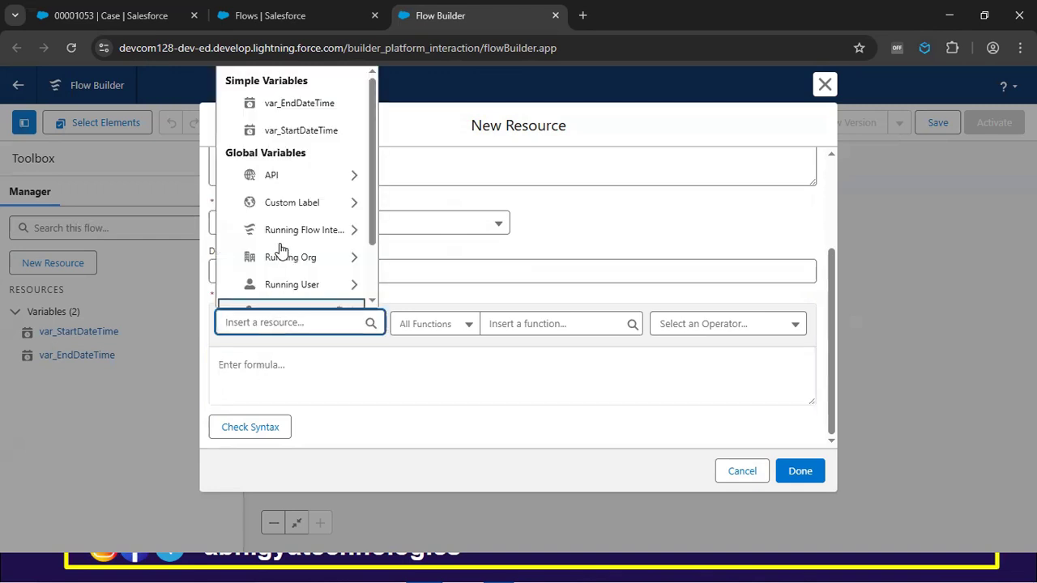
{"action": "left_click", "coordinate": [299, 103]}
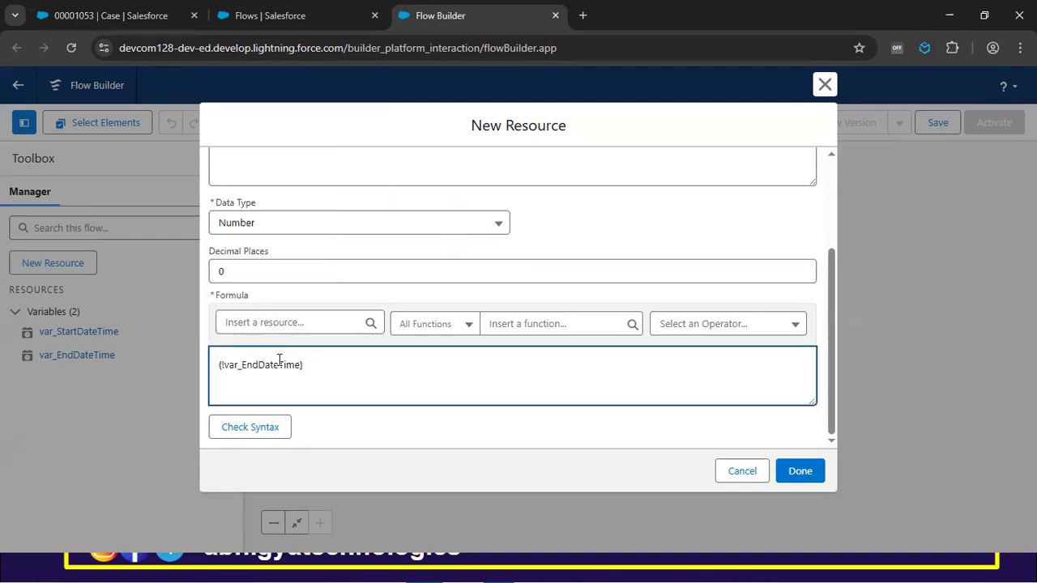
{"action": "left_click", "coordinate": [303, 322]}
{"action": "left_click", "coordinate": [341, 132]}
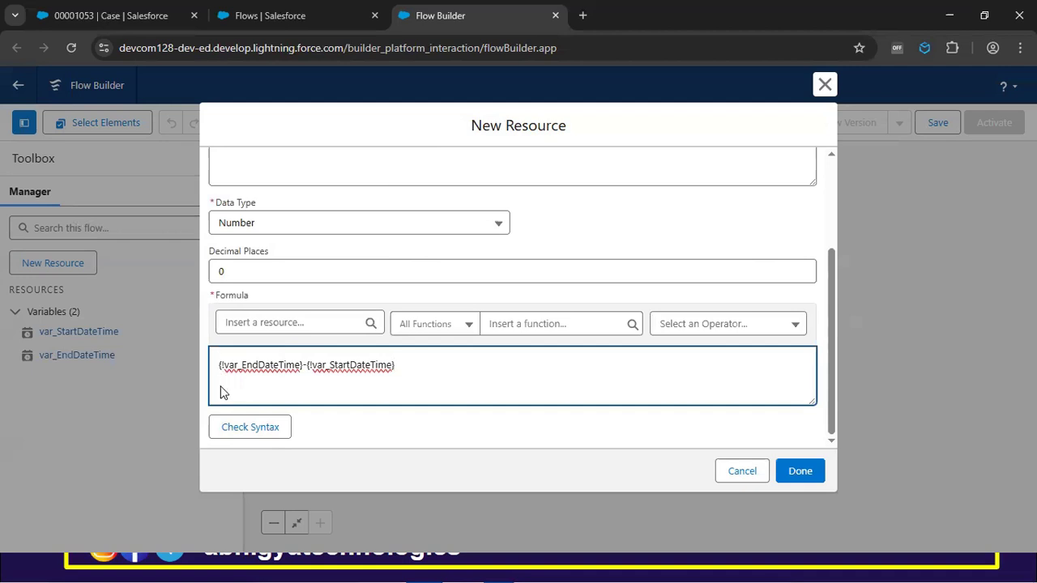
Wrap the date subtraction in parentheses and multiply it by *24*60 to express the difference in minutes
{"action": "type", "text": "("}
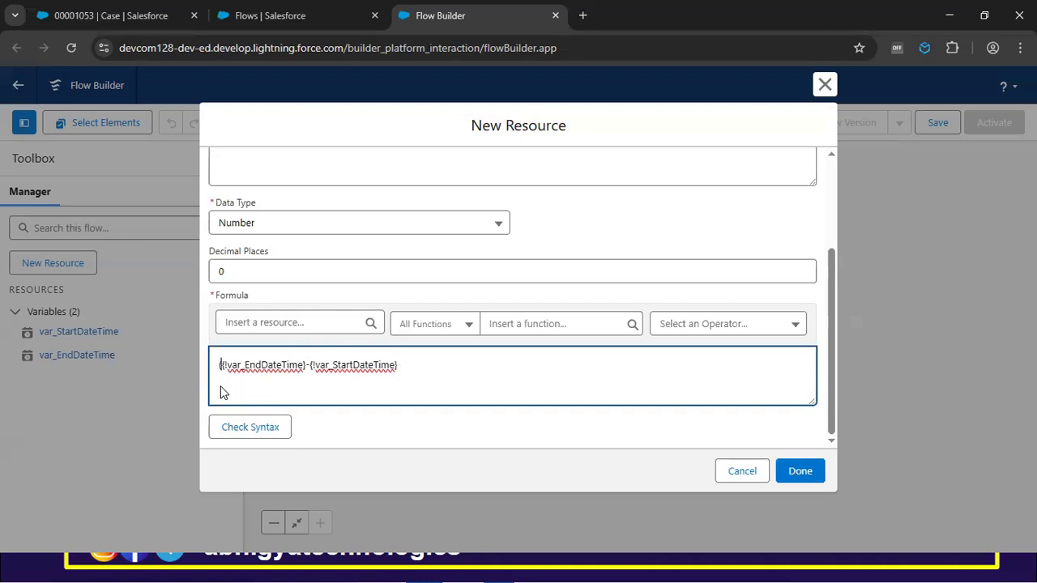
{"action": "key", "text": "Right"}
{"action": "key", "text": "Right"}
{"action": "key", "text": "Right"}
{"action": "key", "text": "Right"}
{"action": "key", "text": "Right"}
{"action": "key", "text": "Right"}
{"action": "key", "text": "Right"}
{"action": "key", "text": "Right"}
{"action": "key", "text": "Right"}
{"action": "key", "text": "Right"}
{"action": "key", "text": "Right"}
{"action": "key", "text": "Right"}
{"action": "key", "text": "Right"}
{"action": "key", "text": "Right"}
{"action": "key", "text": "Right"}
{"action": "key", "text": "Right"}
{"action": "key", "text": "Right"}
{"action": "key", "text": "Right"}
{"action": "key", "text": "Right"}
{"action": "key", "text": "Right"}
{"action": "key", "text": "Right"}
{"action": "key", "text": "Right"}
{"action": "key", "text": "Right"}
{"action": "key", "text": "Right"}
{"action": "type", "text": ")"}
{"action": "key", "text": "BackSpace"}
{"action": "type", "text": ")*24*60"}
{"action": "left_click_drag", "start_coordinate": [430, 365], "coordinate": [421, 384]}
{"action": "left_click", "coordinate": [414, 380]}
{"action": "scroll", "coordinate": [301, 312], "scroll_direction": "up", "scroll_amount": 2}
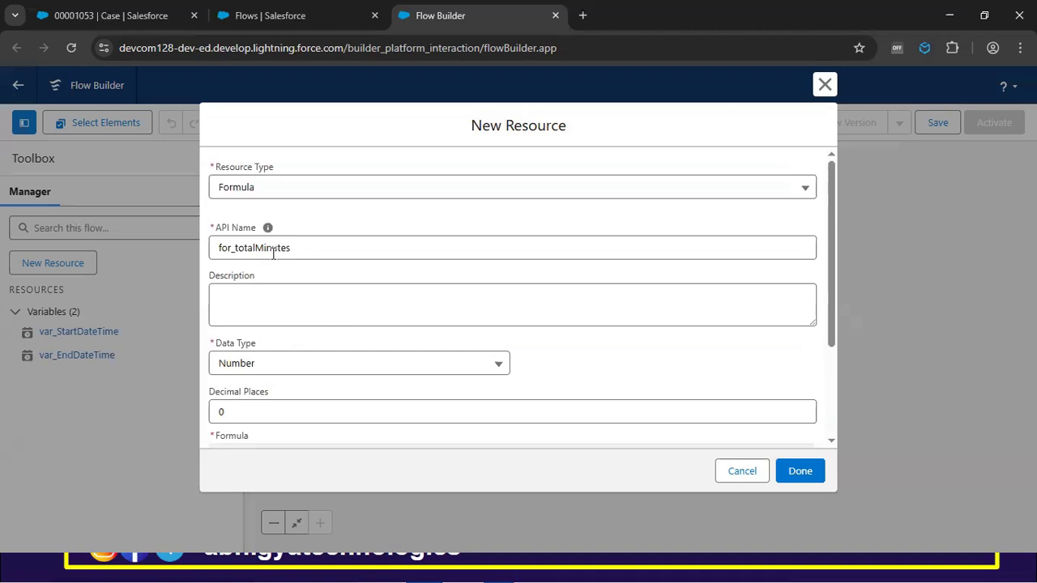
{"action": "scroll", "coordinate": [349, 276], "scroll_direction": "down", "scroll_amount": 2}
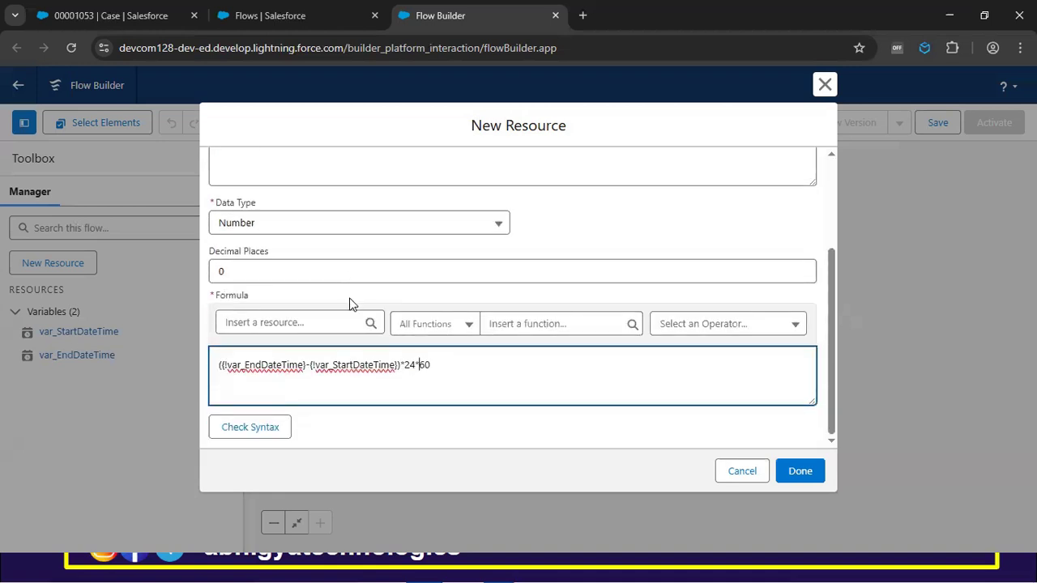
Check the syntax of the for_totalMinutes formula and save the resource
{"action": "left_click", "coordinate": [277, 428]}
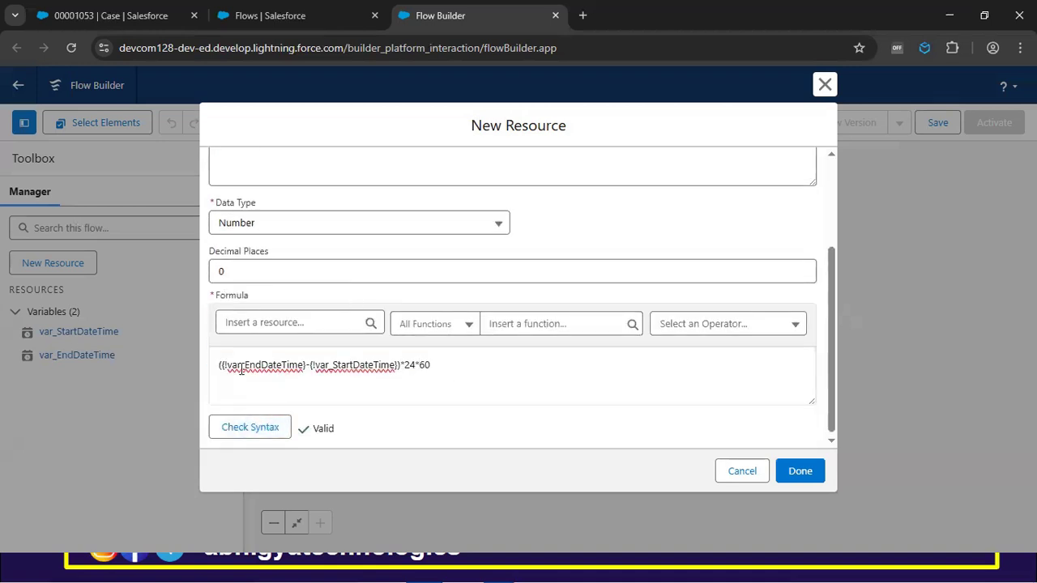
{"action": "left_click", "coordinate": [795, 472]}
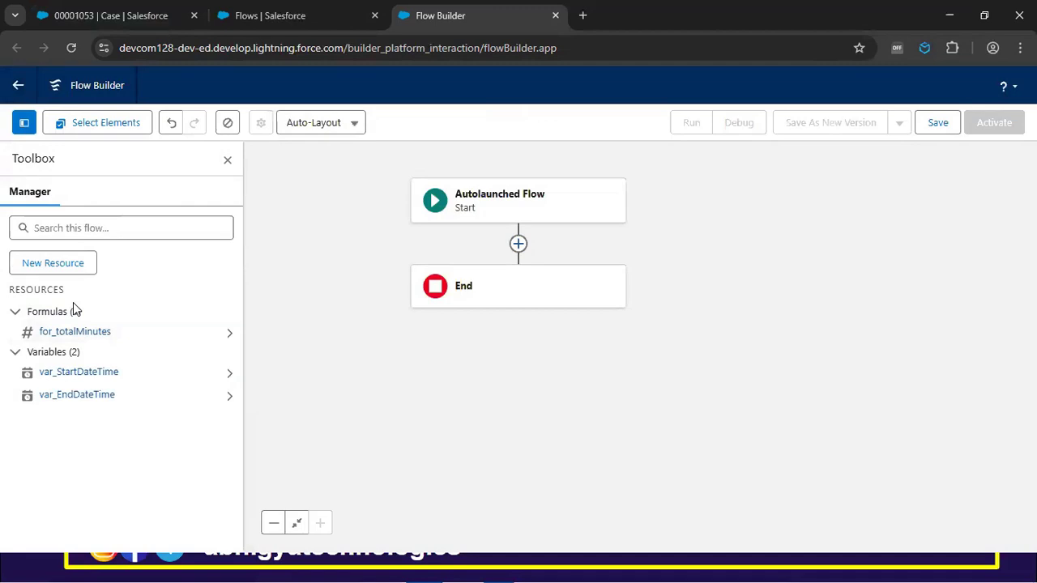
Start a new resource in the flow as a Formula with the API name for_Days
{"action": "left_click", "coordinate": [72, 264]}
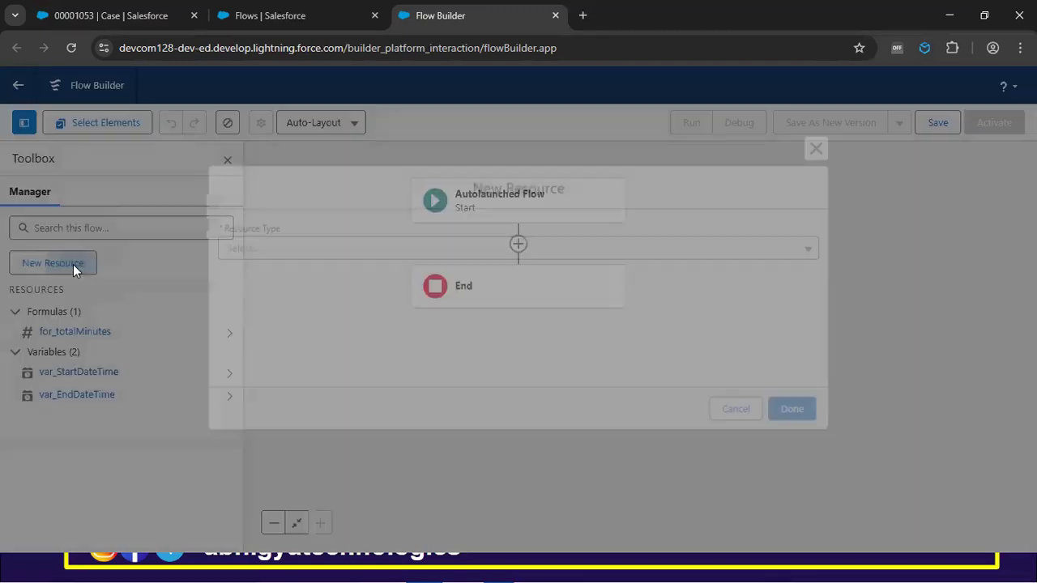
{"action": "left_click", "coordinate": [338, 249]}
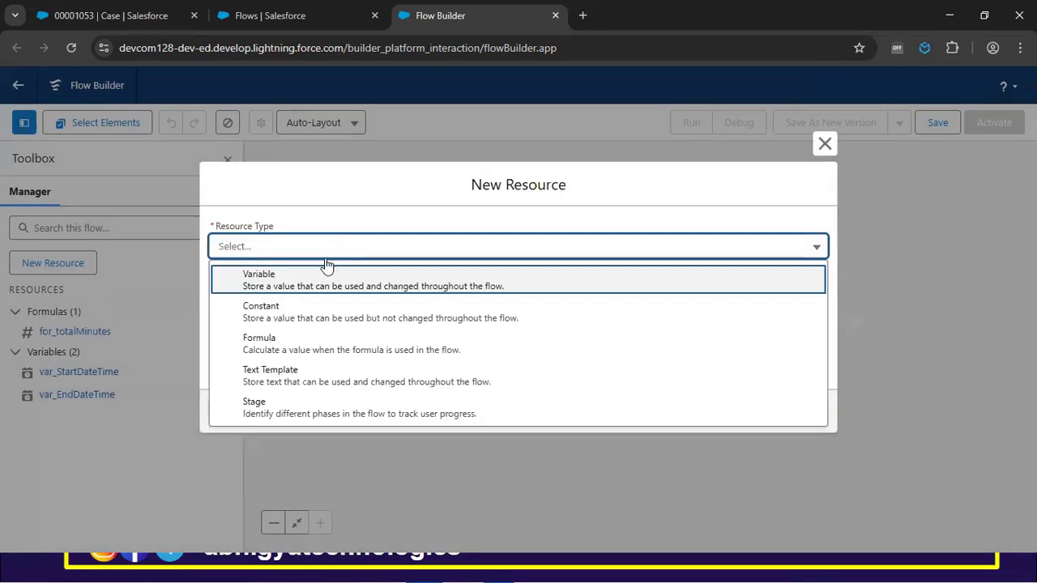
{"action": "left_click", "coordinate": [292, 347]}
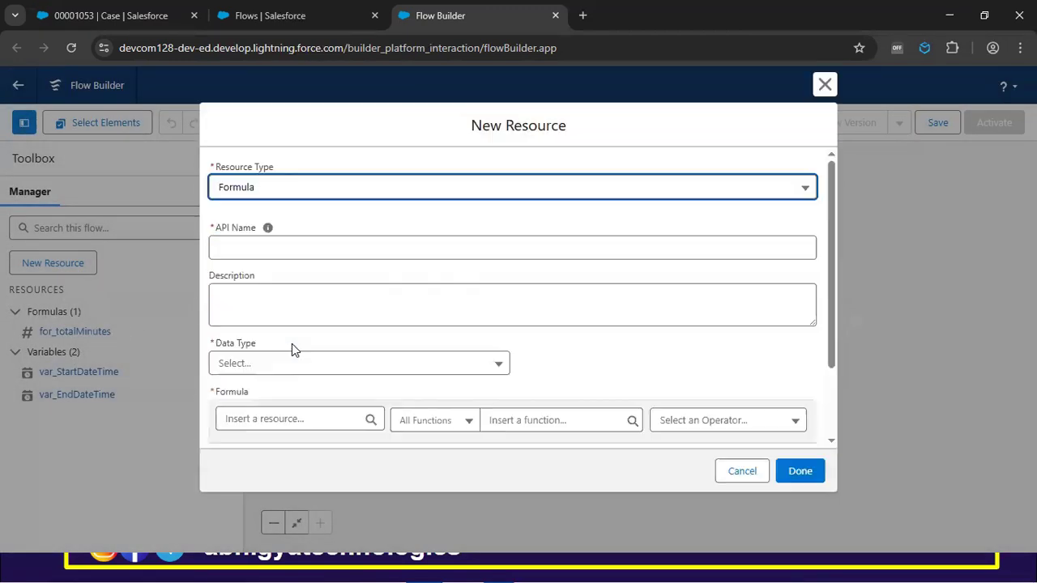
{"action": "left_click", "coordinate": [270, 247]}
{"action": "type", "text": "for"}
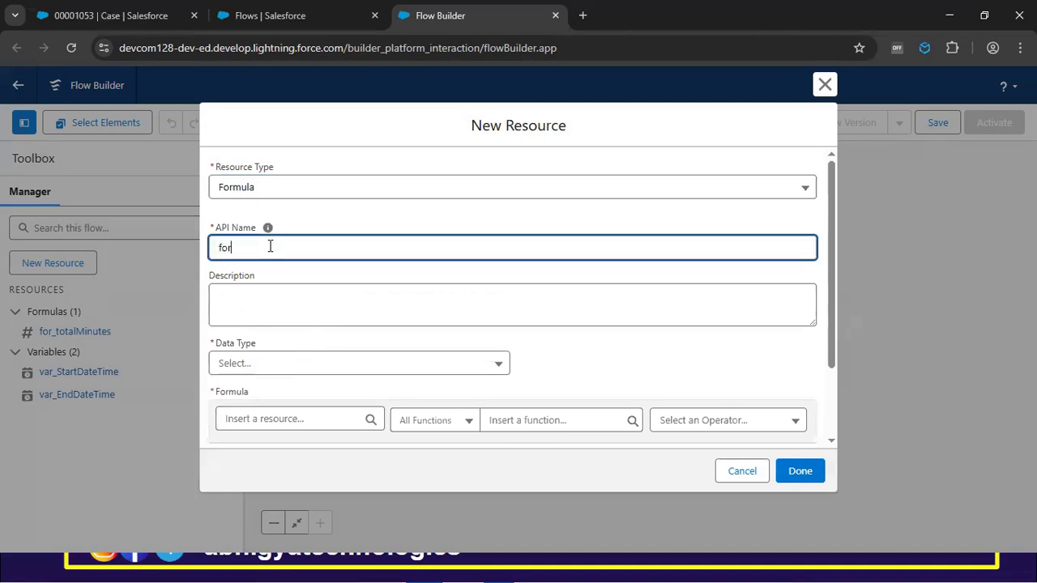
{"action": "type", "text": "_Days"}
Set the for_Days formula's data type to Number with 0 decimal places
{"action": "left_click", "coordinate": [238, 366]}
{"action": "left_click", "coordinate": [258, 207]}
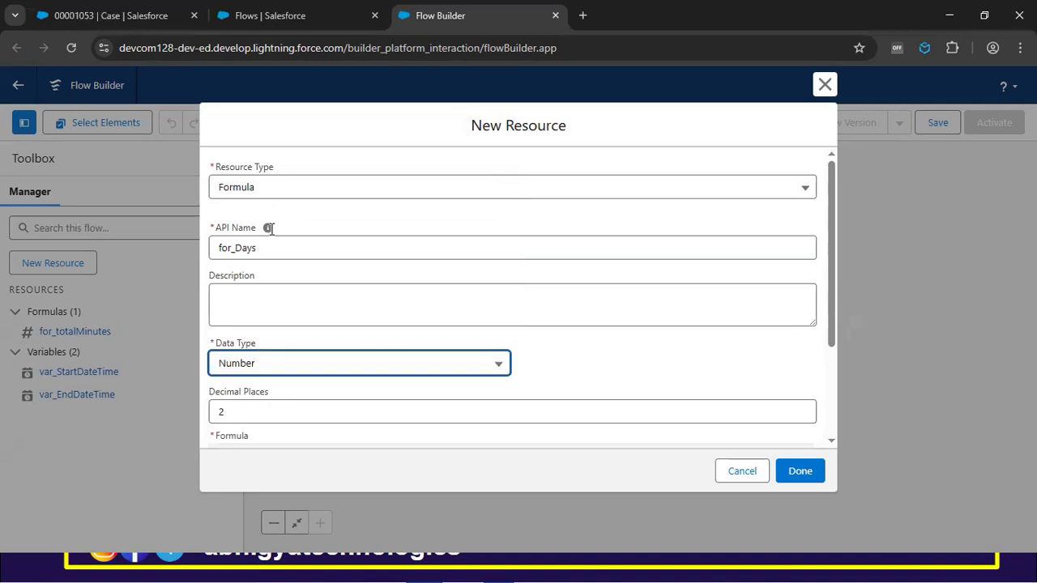
{"action": "scroll", "coordinate": [236, 326], "scroll_direction": "down", "scroll_amount": 2}
{"action": "double_click", "coordinate": [255, 272]}
{"action": "key", "text": "BackSpace"}
{"action": "type", "text": "0"}
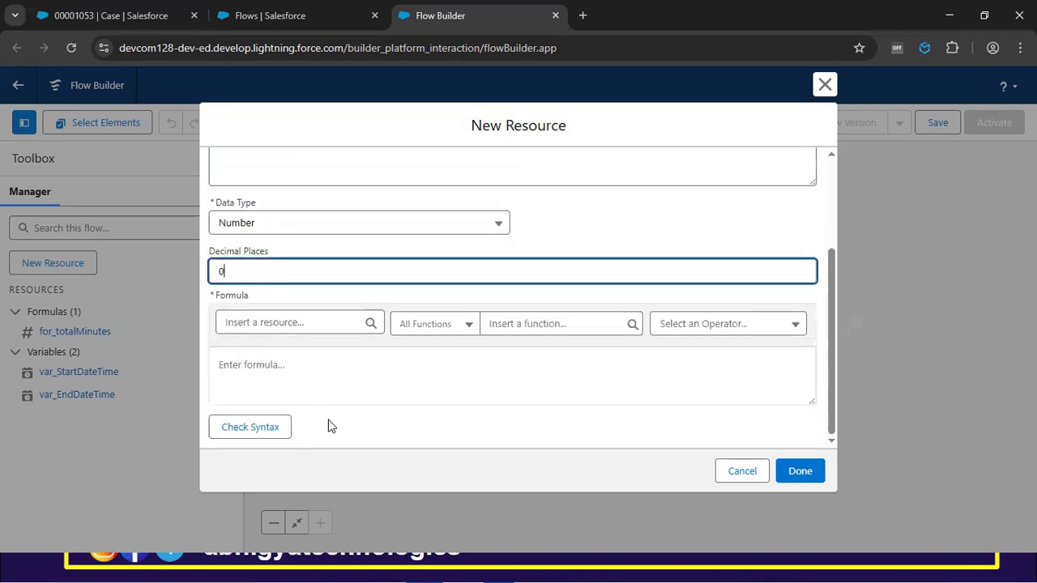
Enter the days formula FLOOR ({!for_totalMinutes}/(24*60)), inserting the for_totalMinutes resource
{"action": "left_click", "coordinate": [296, 367]}
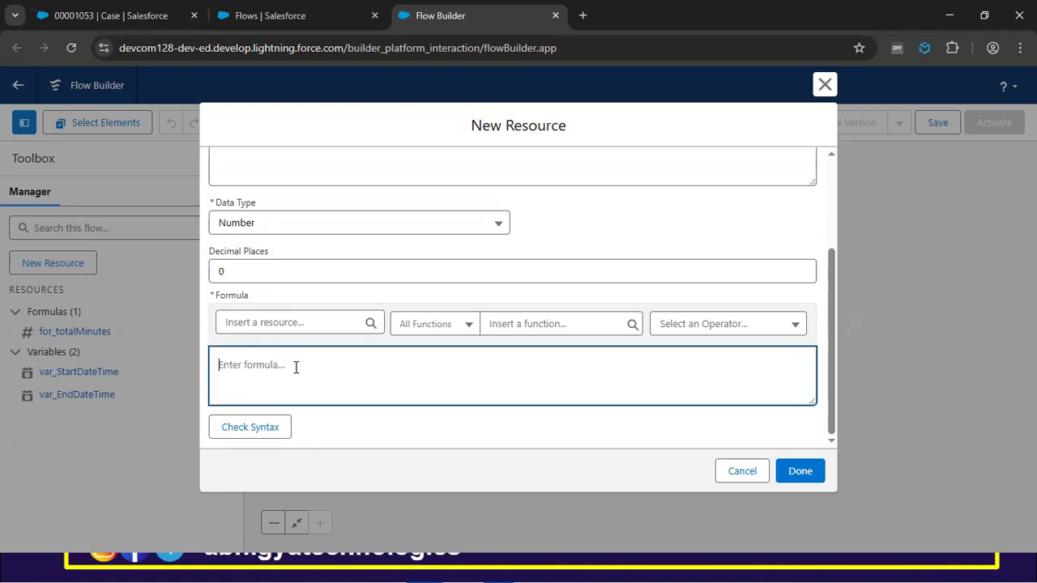
{"action": "type", "text": "FLOOR ()"}
{"action": "left_click", "coordinate": [332, 324]}
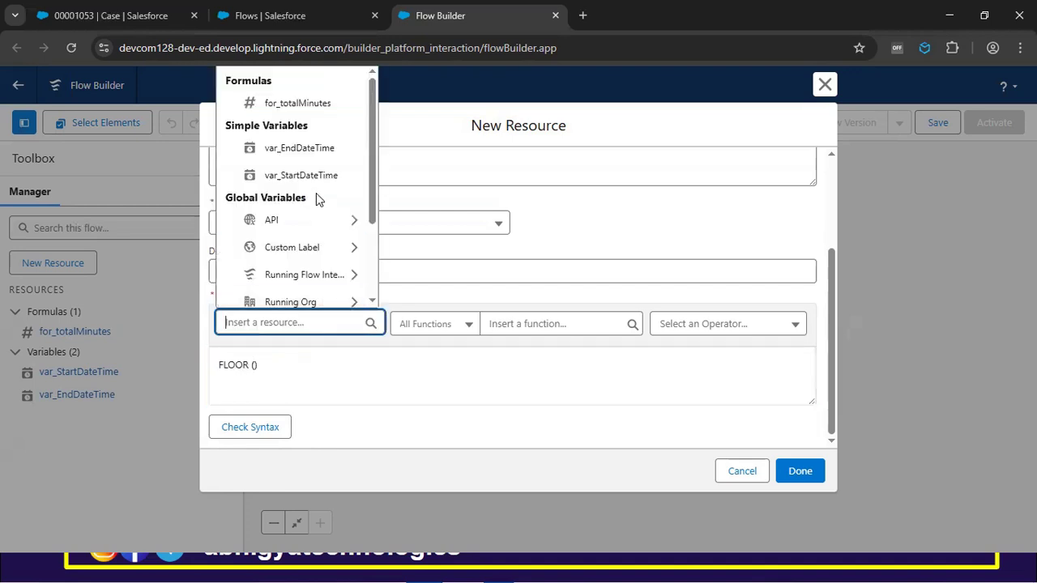
{"action": "left_click", "coordinate": [322, 104]}
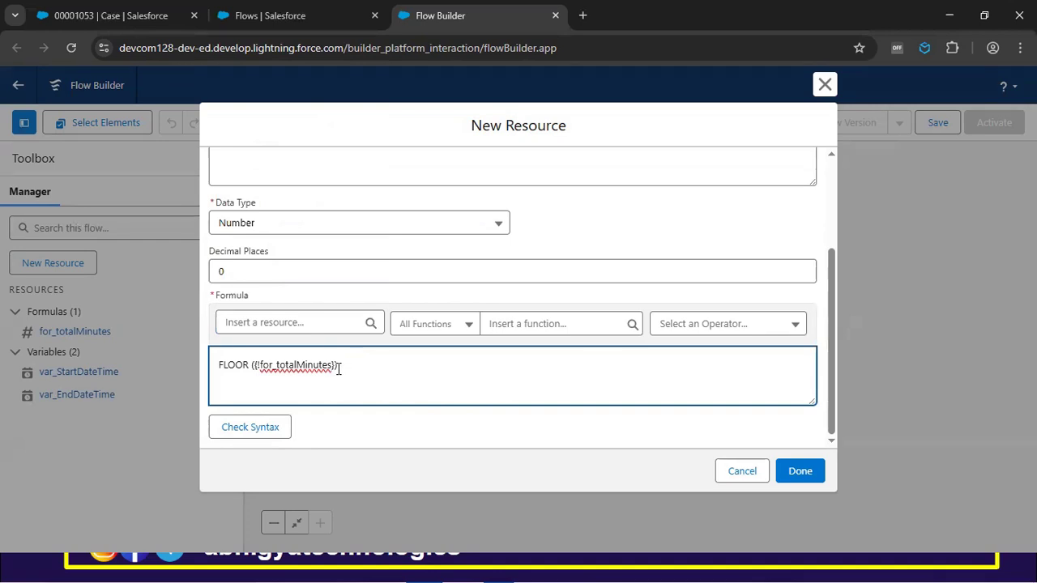
{"action": "type", "text": ")/(24*60"}
{"action": "double_click", "coordinate": [300, 367]}
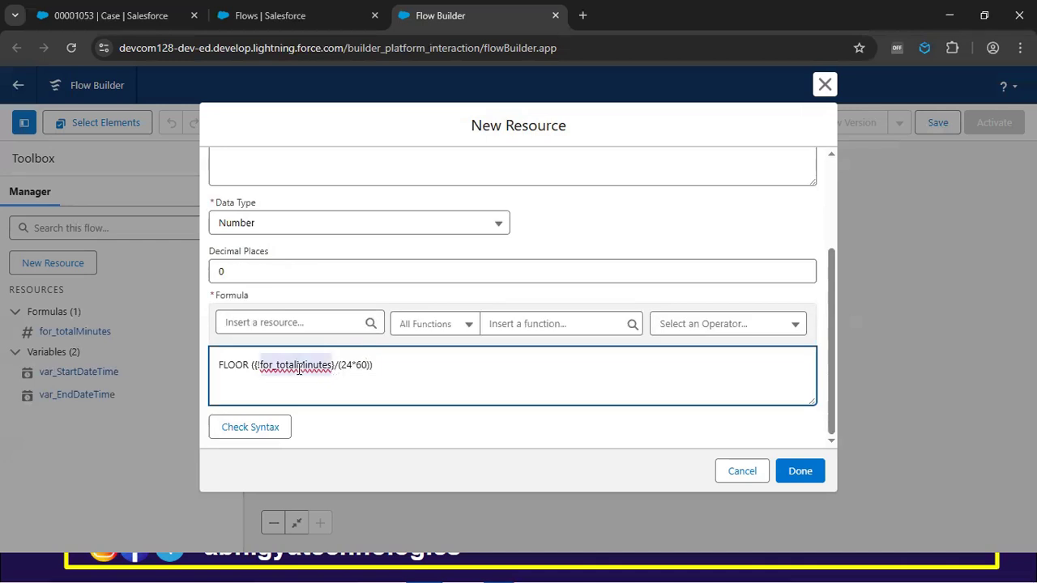
Check the syntax of the days formula and save the for_Days resource
{"action": "left_click", "coordinate": [266, 429]}
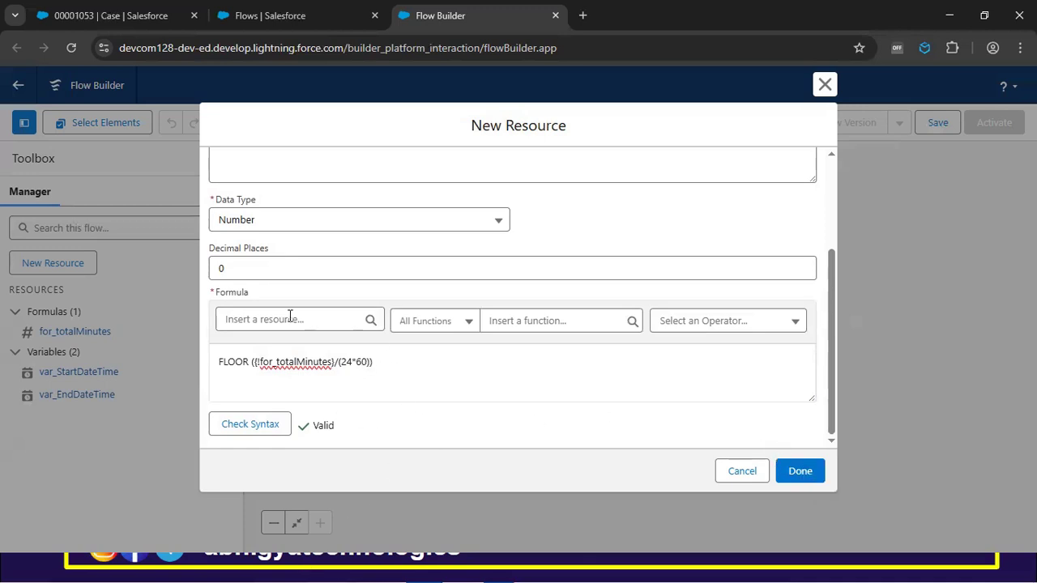
{"action": "scroll", "coordinate": [382, 341], "scroll_direction": "up", "scroll_amount": 1}
{"action": "scroll", "coordinate": [369, 275], "scroll_direction": "up", "scroll_amount": 2}
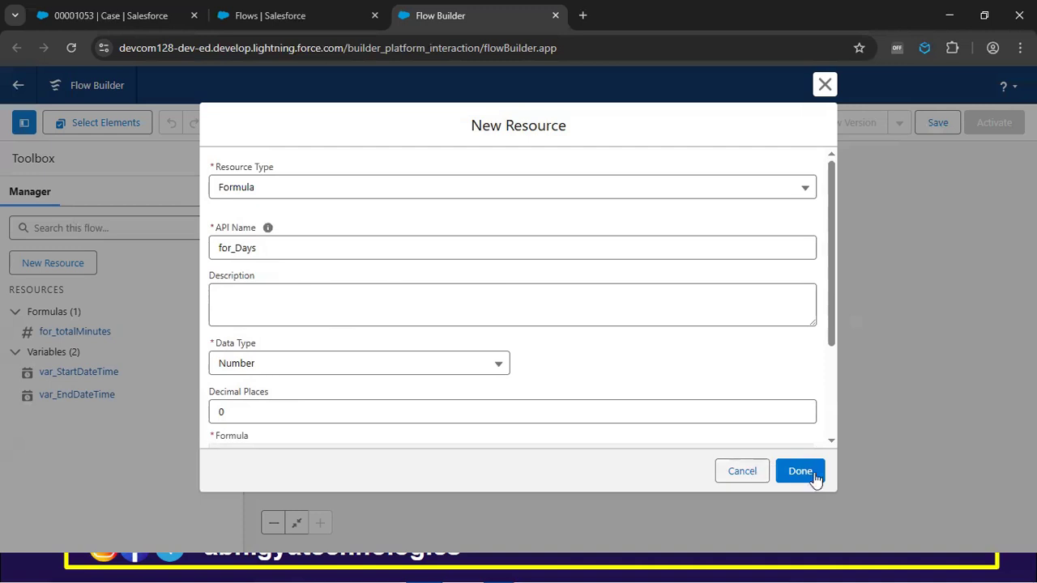
{"action": "left_click", "coordinate": [790, 471]}
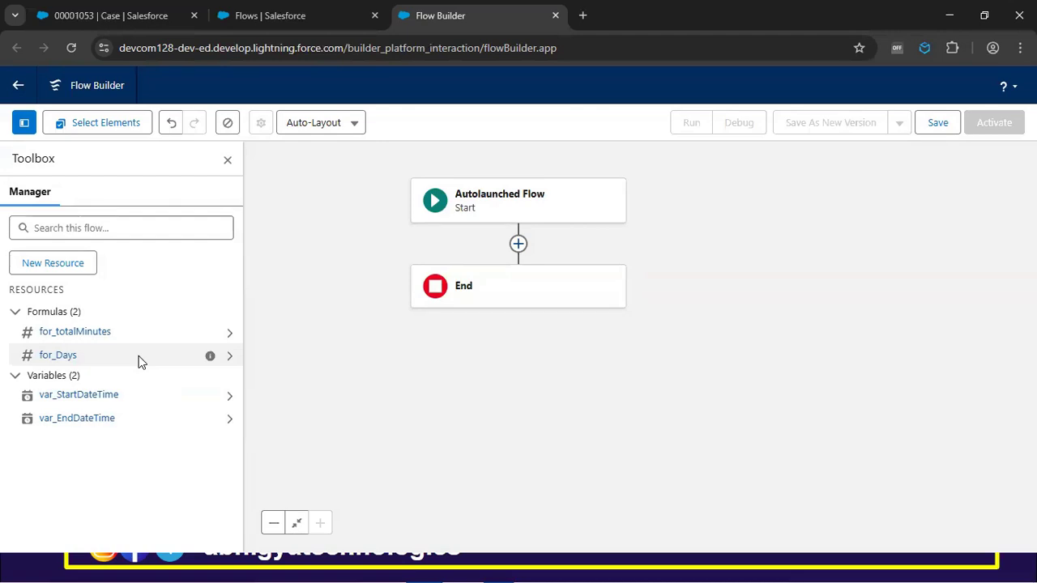
Start another new resource in the flow as a Formula with the API name for_Hours
{"action": "left_click", "coordinate": [74, 265]}
{"action": "left_click", "coordinate": [301, 249]}
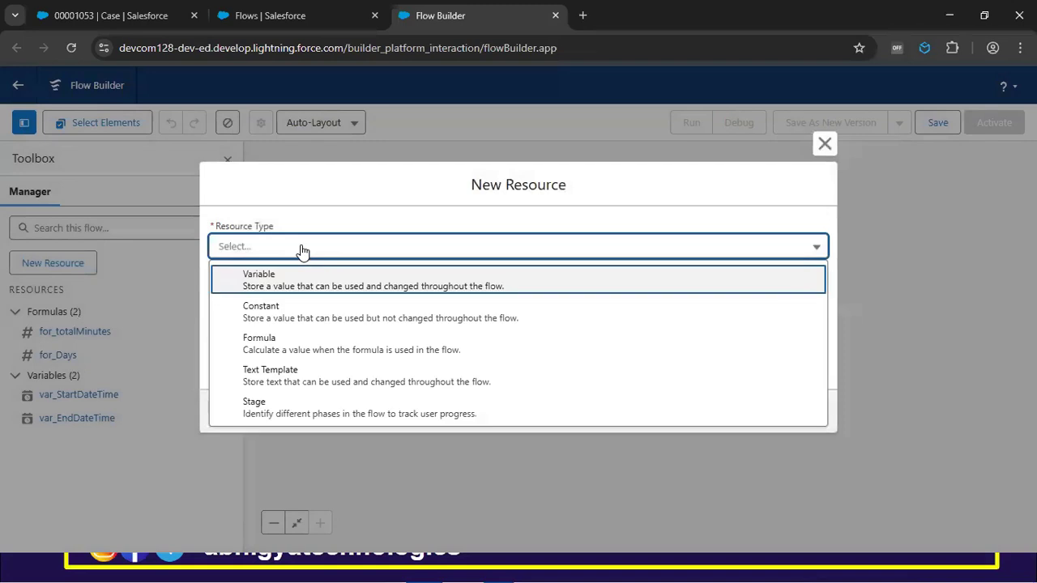
{"action": "left_click", "coordinate": [280, 340]}
{"action": "left_click", "coordinate": [297, 251]}
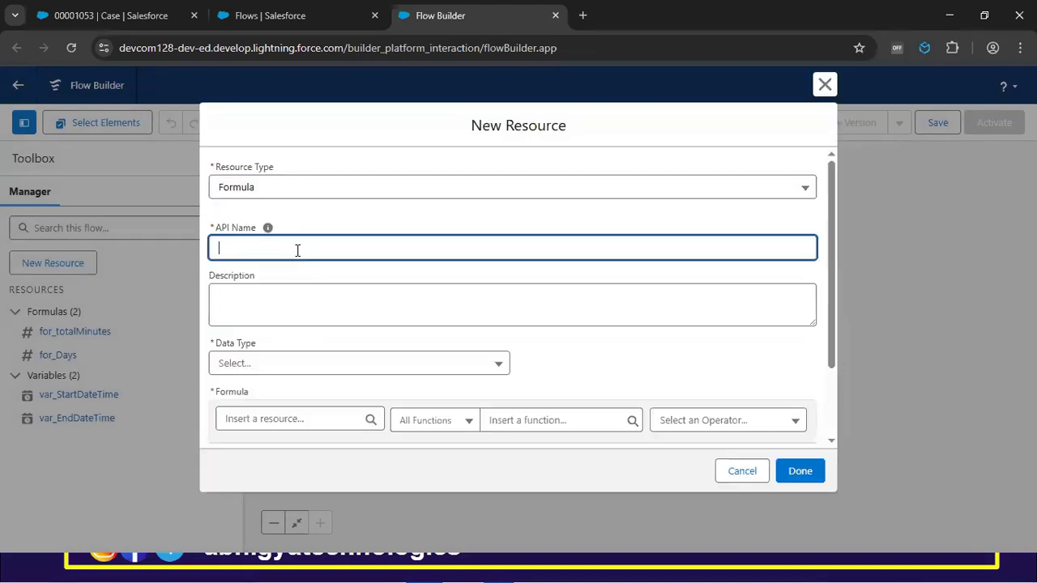
{"action": "type", "text": "for_Hours"}
Set the for_Hours formula's data type to Number with 0 decimal places
{"action": "left_click", "coordinate": [273, 366]}
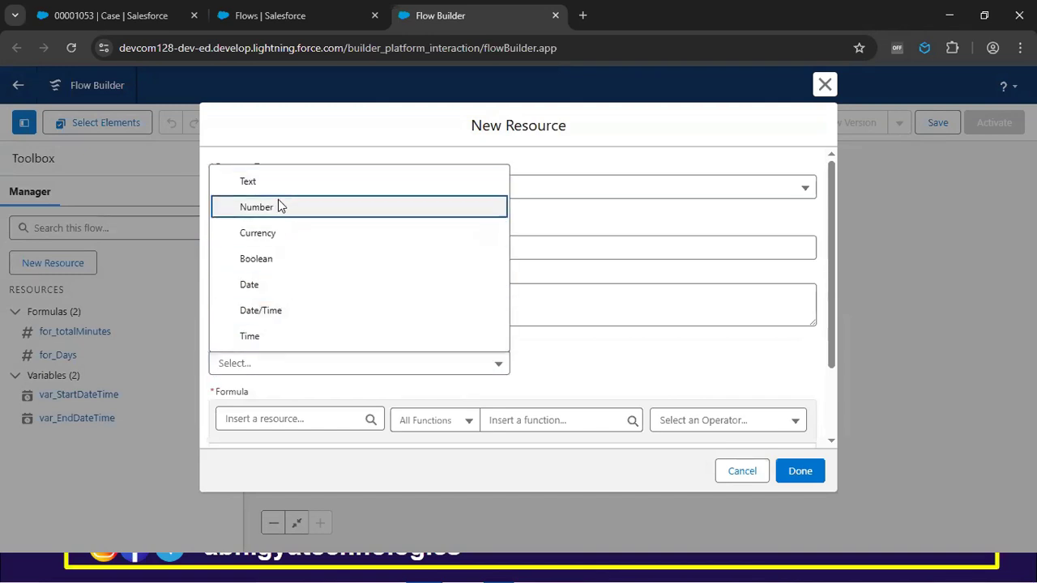
{"action": "left_click", "coordinate": [277, 209]}
{"action": "scroll", "coordinate": [257, 335], "scroll_direction": "down", "scroll_amount": 1}
{"action": "left_click", "coordinate": [257, 335]}
{"action": "type", "text": "0"}
{"action": "scroll", "coordinate": [257, 333], "scroll_direction": "down", "scroll_amount": 1}
Enter the hours formula FLOOR (MOD({!for_totalMinutes},24*60)/60), inserting the for_totalMinutes resource
{"action": "left_click", "coordinate": [259, 372]}
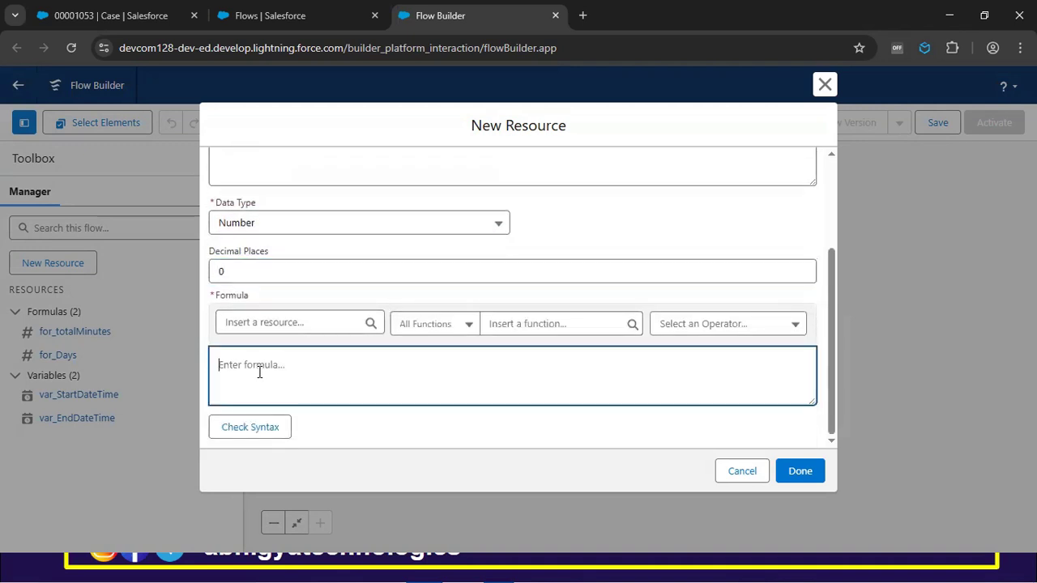
{"action": "type", "text": "FLOOR (MOD()"}
{"action": "left_click", "coordinate": [281, 322]}
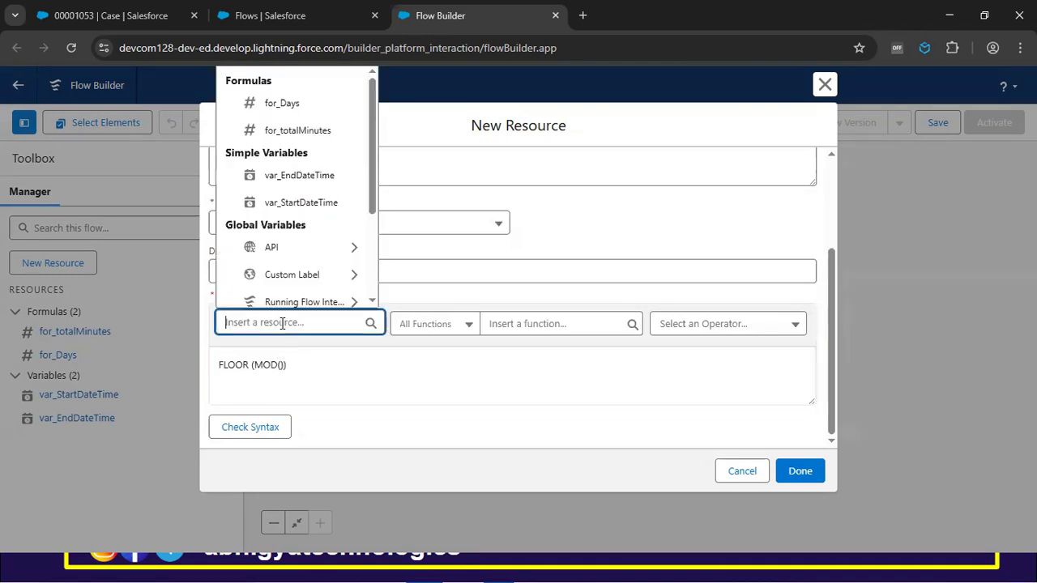
{"action": "left_click", "coordinate": [316, 134]}
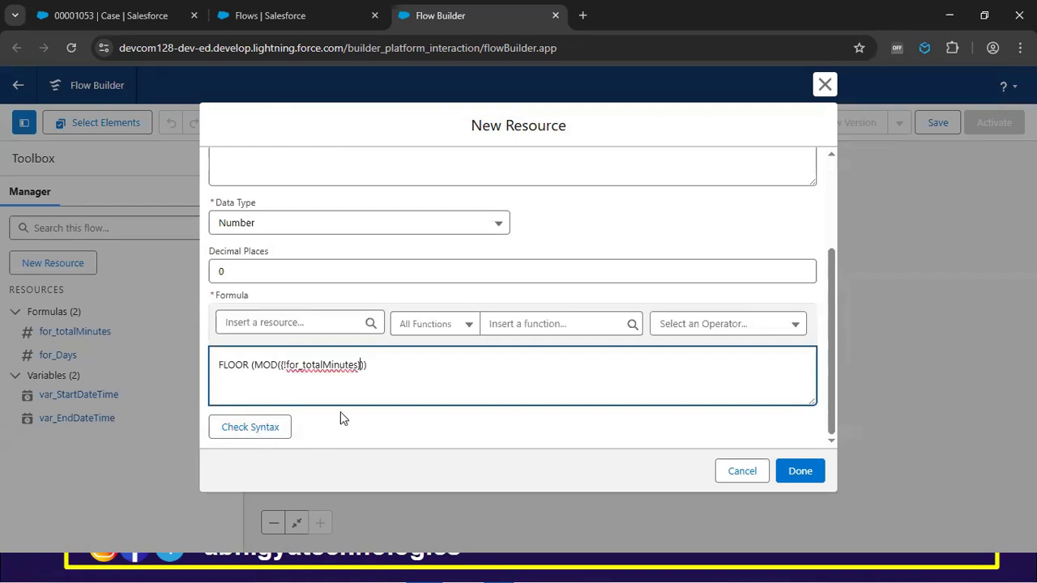
{"action": "type", "text": ",24*60"}
{"action": "key", "text": "Right"}
{"action": "type", "text": "/60"}
Review the hours formula, check its syntax and save the for_Hours resource
{"action": "scroll", "coordinate": [292, 265], "scroll_direction": "up", "scroll_amount": 3}
{"action": "scroll", "coordinate": [283, 254], "scroll_direction": "down", "scroll_amount": 4}
{"action": "double_click", "coordinate": [399, 366]}
{"action": "double_click", "coordinate": [382, 365]}
{"action": "double_click", "coordinate": [398, 366]}
{"action": "left_click", "coordinate": [255, 428]}
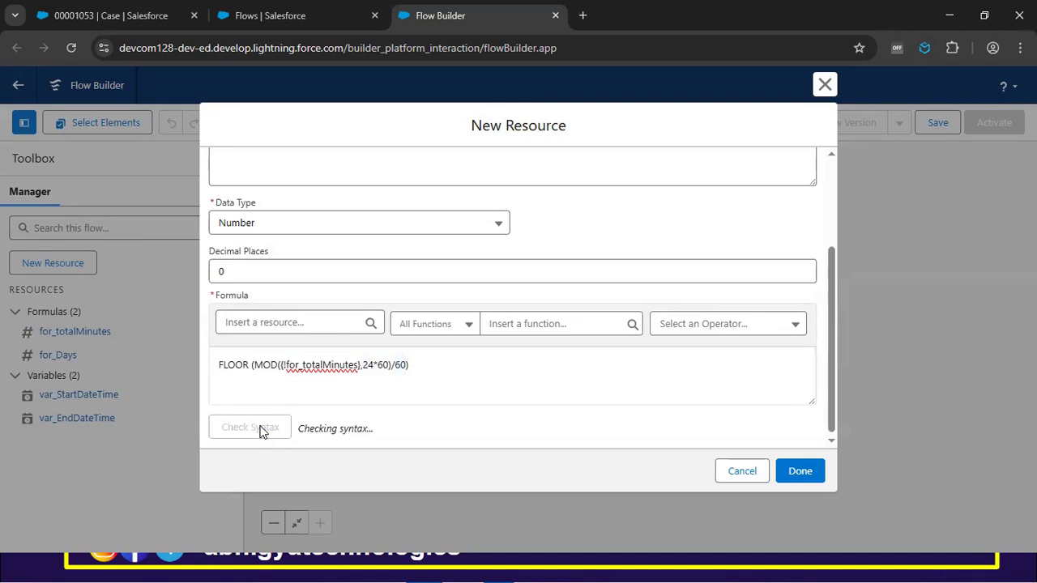
{"action": "left_click", "coordinate": [254, 366]}
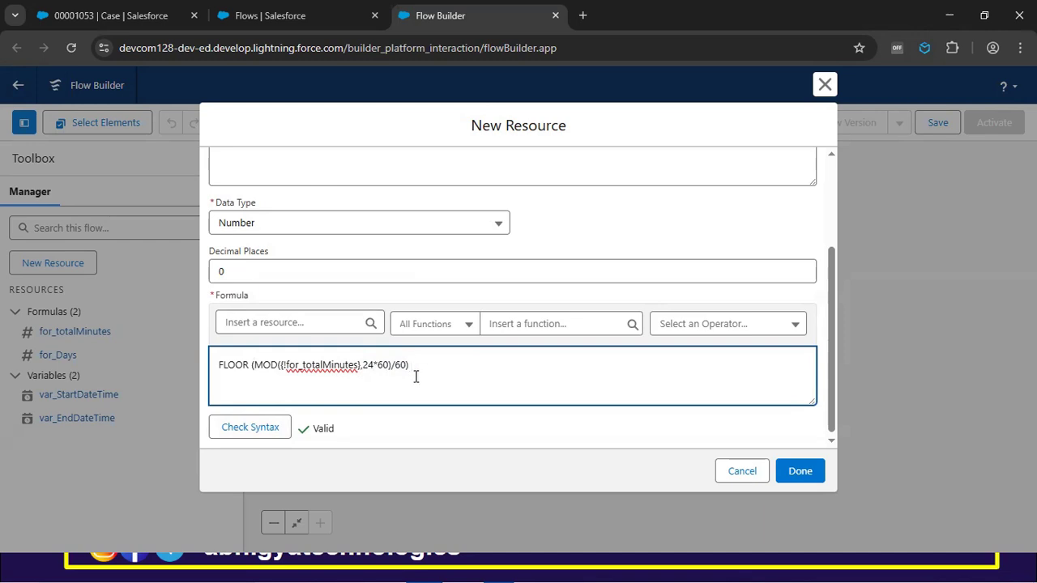
{"action": "scroll", "coordinate": [340, 348], "scroll_direction": "up", "scroll_amount": 1}
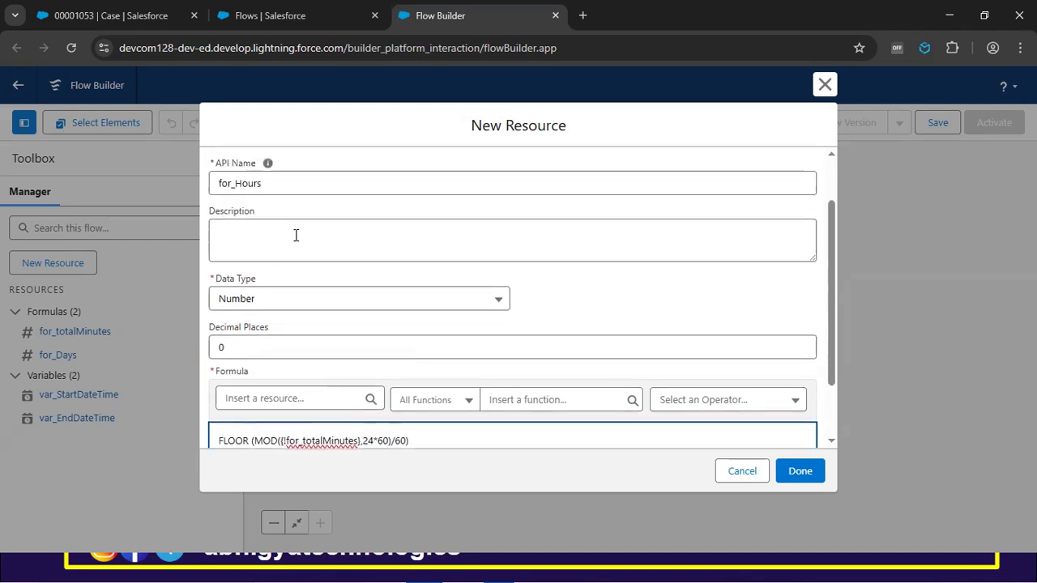
{"action": "scroll", "coordinate": [289, 317], "scroll_direction": "down", "scroll_amount": 1}
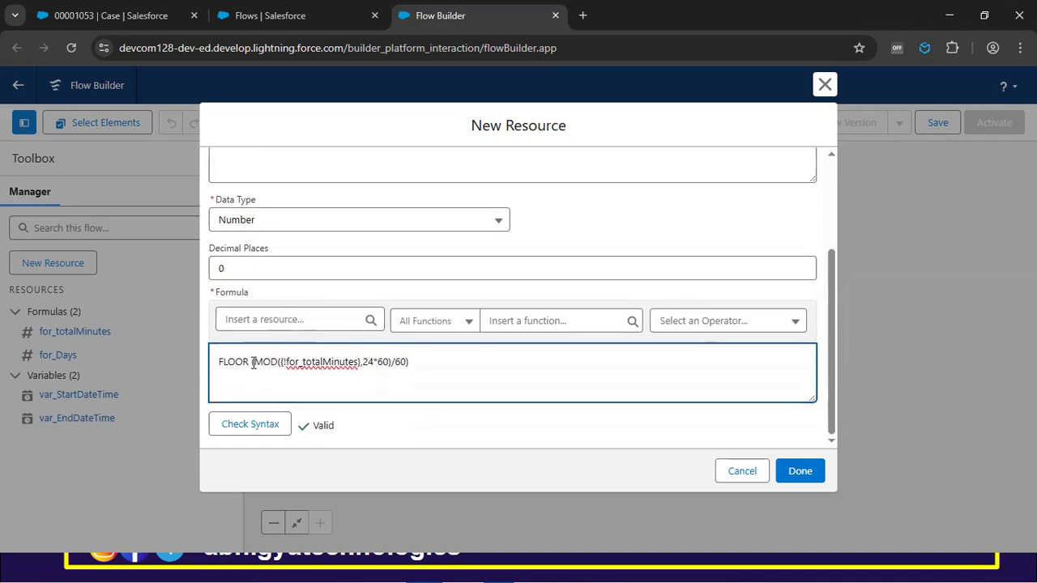
{"action": "left_click_drag", "start_coordinate": [389, 363], "coordinate": [257, 365]}
{"action": "left_click_drag", "start_coordinate": [405, 368], "coordinate": [397, 368]}
{"action": "left_click", "coordinate": [796, 472]}
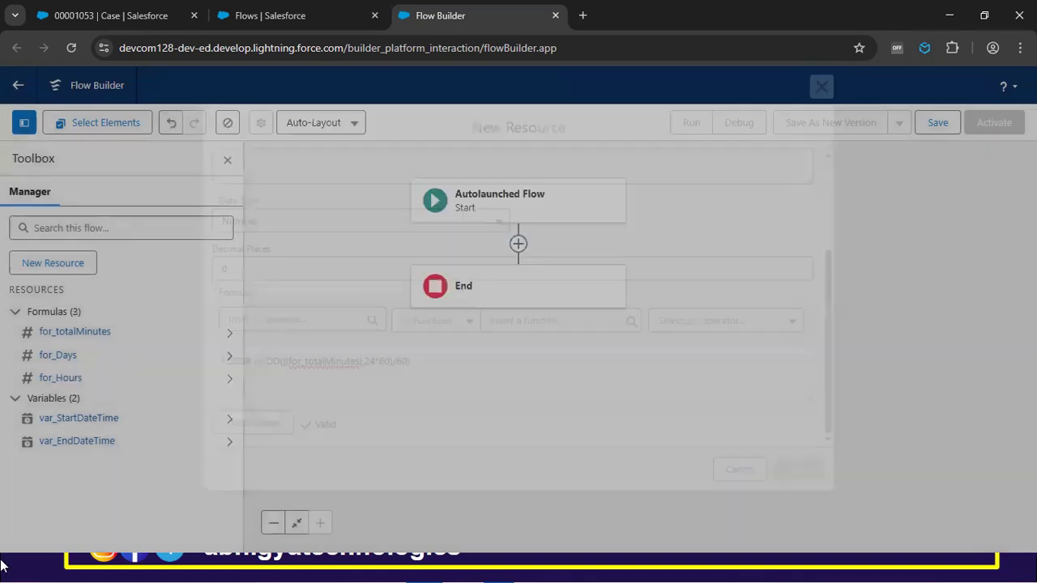
Start another new resource in the flow as a Formula with the API name for_Minutes
{"action": "left_click", "coordinate": [52, 263]}
{"action": "left_click", "coordinate": [310, 249]}
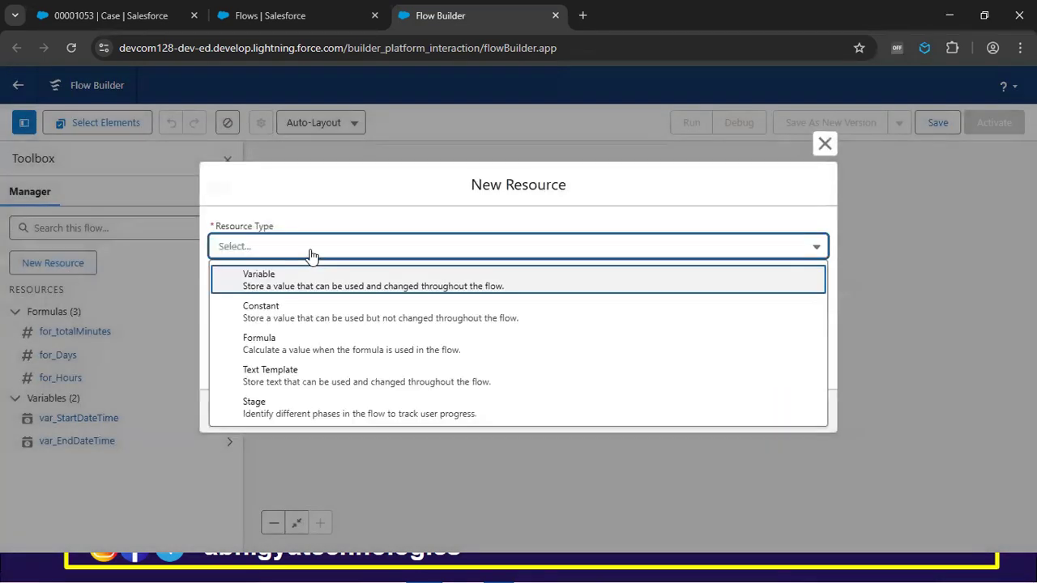
{"action": "left_click", "coordinate": [280, 338]}
{"action": "left_click", "coordinate": [272, 250]}
{"action": "type", "text": "for"}
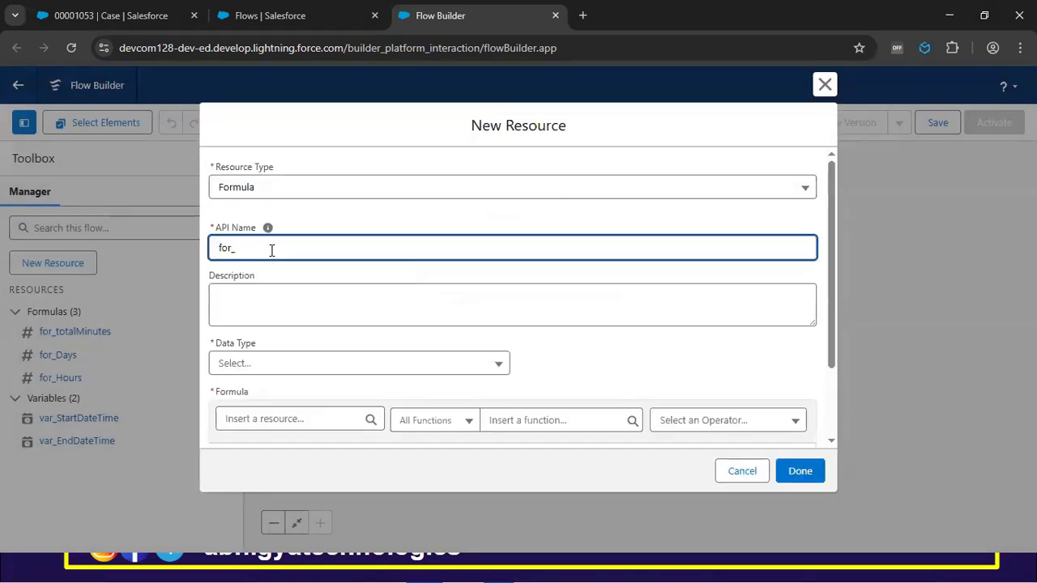
{"action": "type", "text": "_Min"}
{"action": "type", "text": "i"}
{"action": "key", "text": "BackSpace"}
{"action": "type", "text": "utes"}
Set the for_Minutes formula's data type to Number with 0 decimal places
{"action": "left_click", "coordinate": [237, 364]}
{"action": "left_click", "coordinate": [275, 208]}
{"action": "scroll", "coordinate": [248, 370], "scroll_direction": "down", "scroll_amount": 1}
{"action": "left_click", "coordinate": [257, 334]}
{"action": "double_click", "coordinate": [258, 334]}
{"action": "key", "text": "BackSpace"}
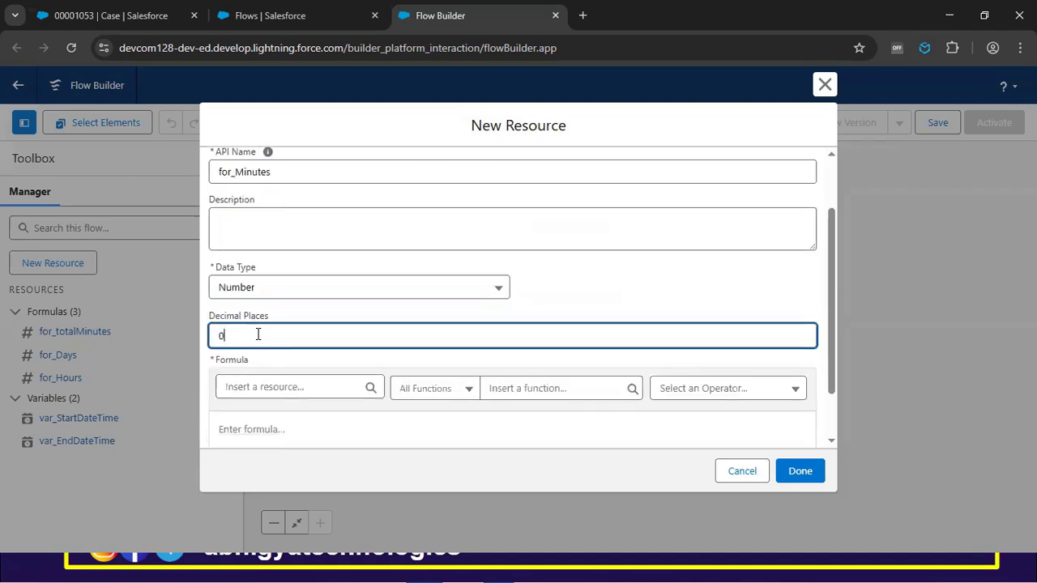
{"action": "type", "text": "0"}
{"action": "scroll", "coordinate": [273, 373], "scroll_direction": "down", "scroll_amount": 1}
Enter the minutes formula MOD({!for_totalMinutes},60), inserting the for_totalMinutes resource
{"action": "left_click", "coordinate": [273, 372]}
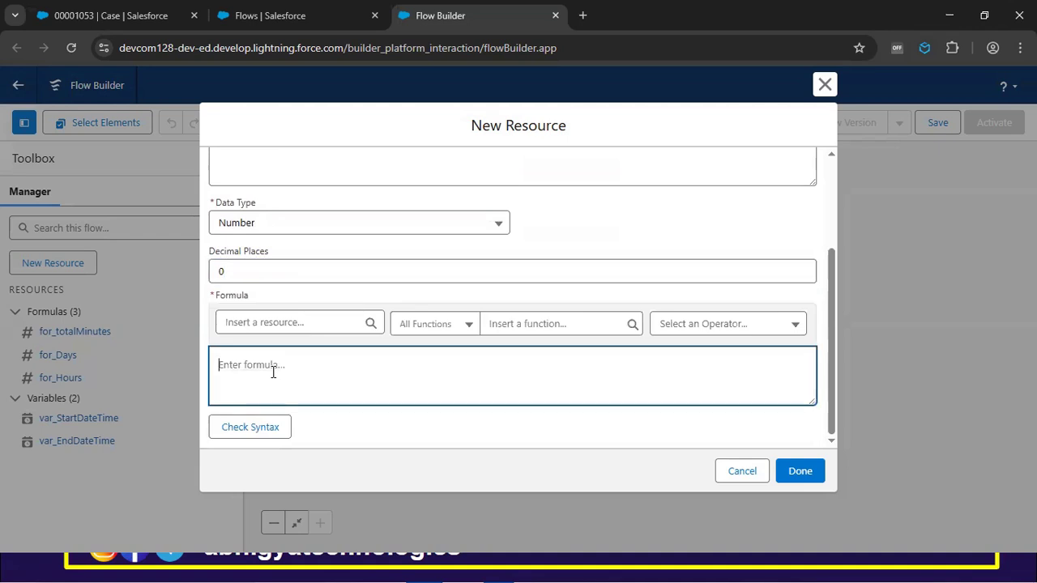
{"action": "type", "text": "MOD()"}
{"action": "left_click", "coordinate": [266, 322]}
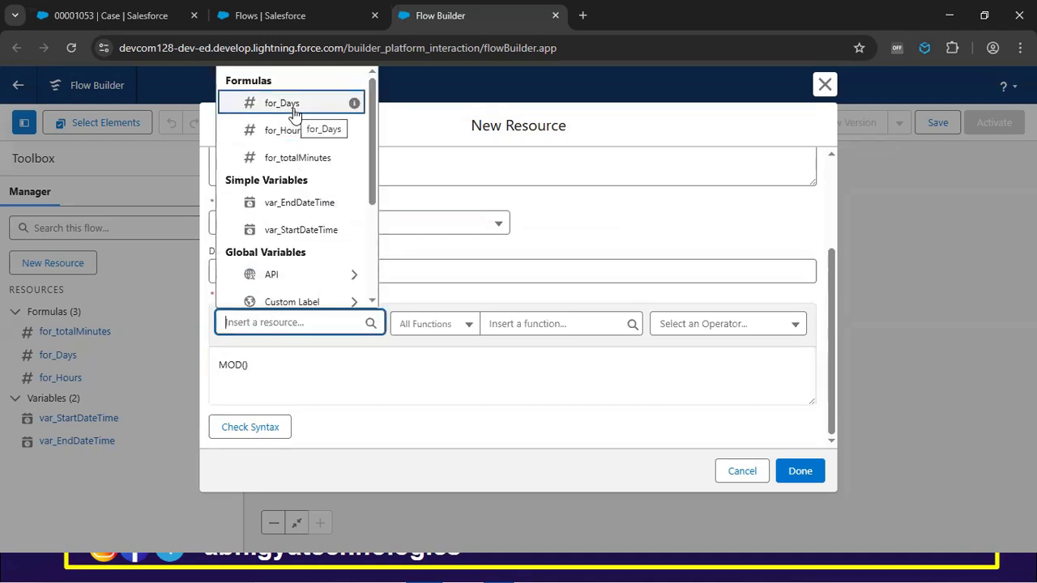
{"action": "left_click", "coordinate": [283, 158]}
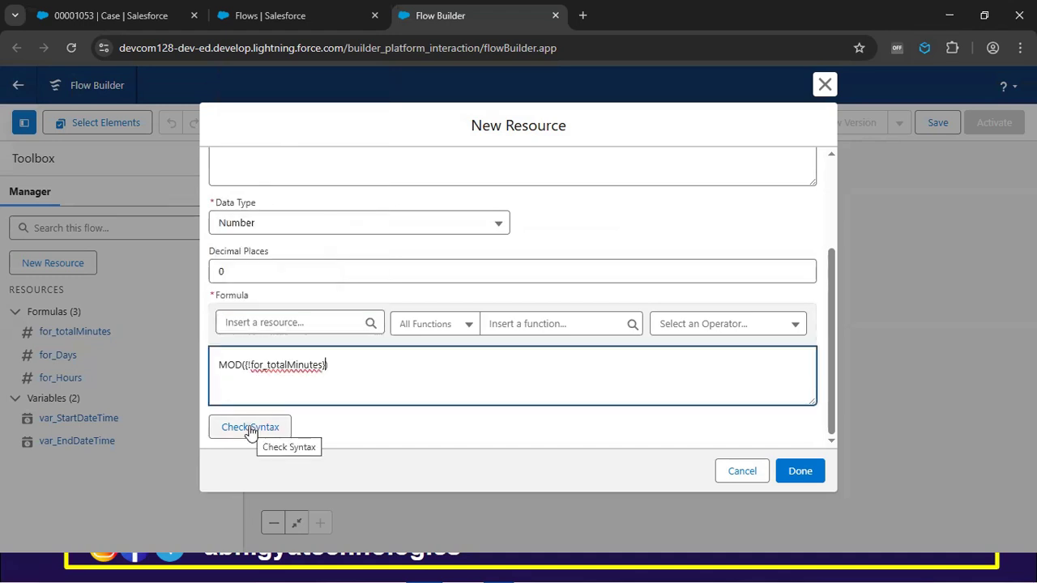
{"action": "key", "text": "Left"}
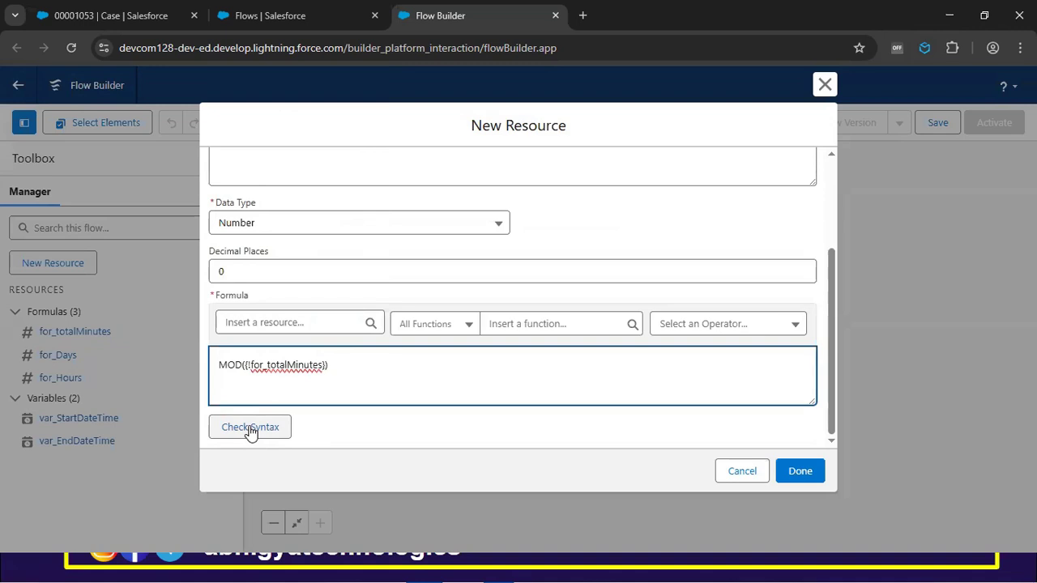
{"action": "type", "text": ",60"}
Check the syntax of the minutes formula and review the for_Minutes resource's settings
{"action": "left_click", "coordinate": [260, 396]}
{"action": "left_click", "coordinate": [258, 429]}
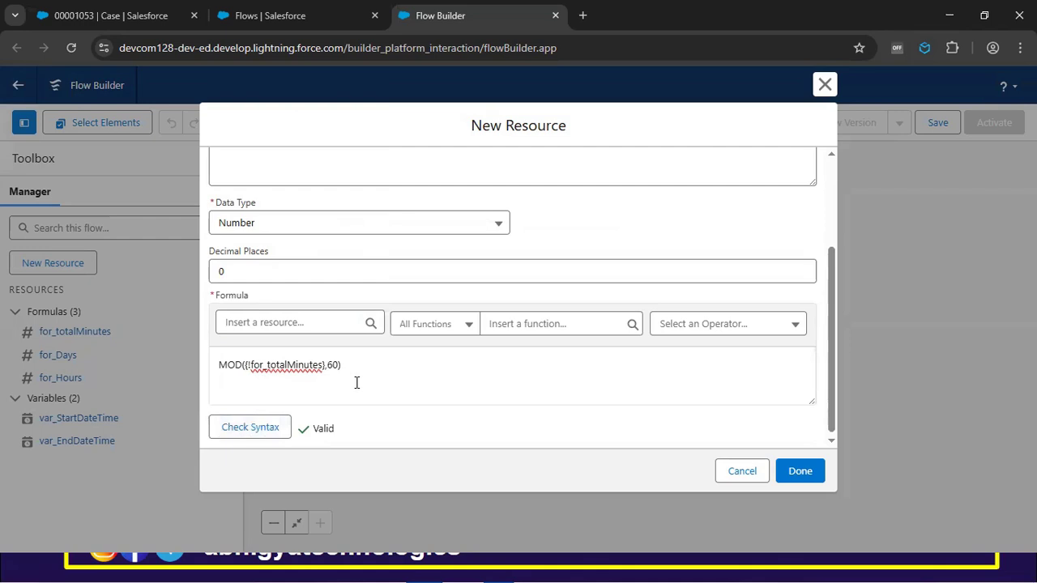
{"action": "scroll", "coordinate": [356, 382], "scroll_direction": "up", "scroll_amount": 3}
{"action": "scroll", "coordinate": [354, 347], "scroll_direction": "down", "scroll_amount": 1}
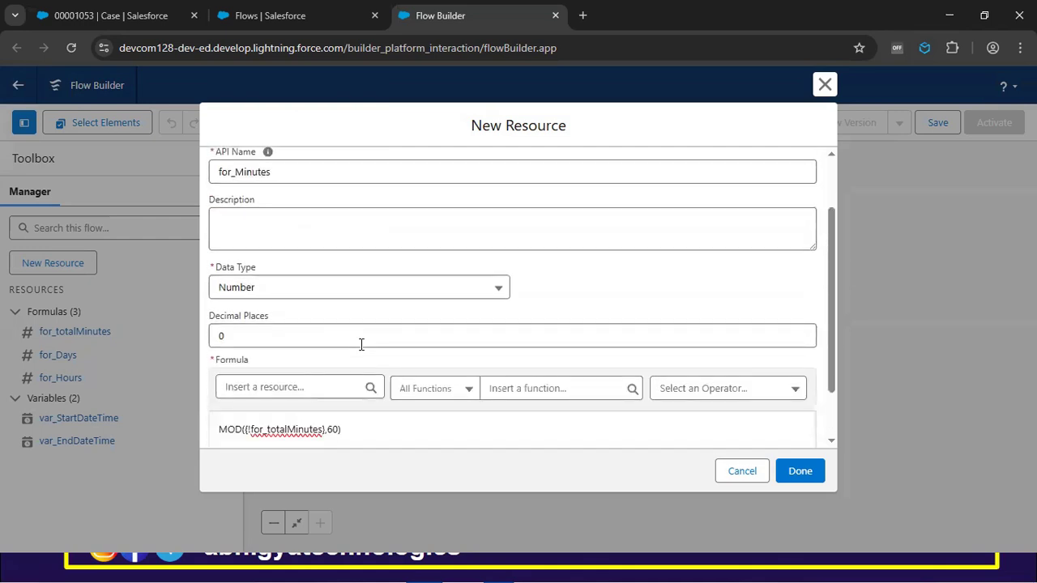
Finish creating the for_Minutes formula resource
{"action": "scroll", "coordinate": [361, 345], "scroll_direction": "down", "scroll_amount": 1}
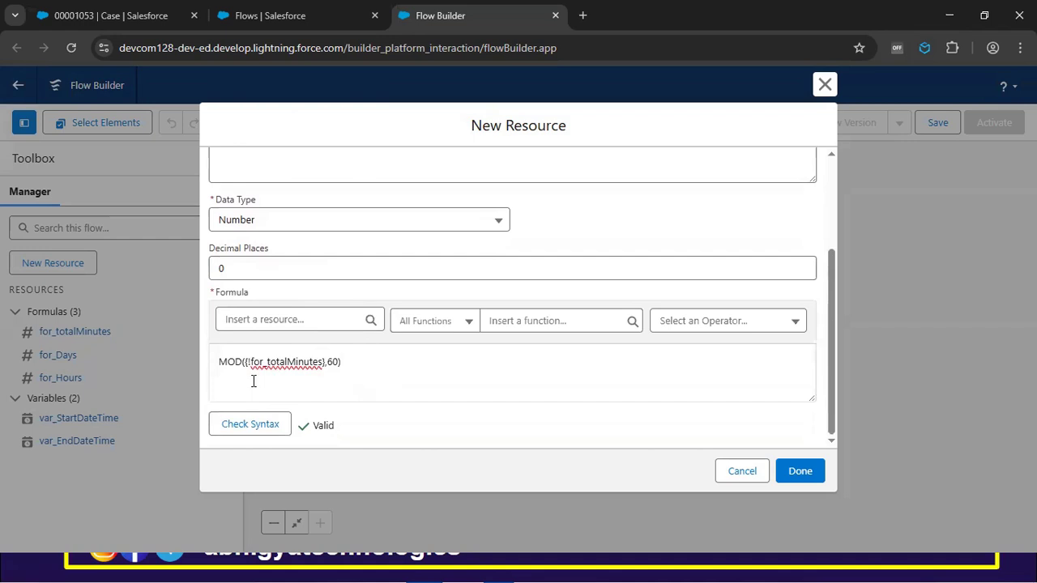
{"action": "left_click", "coordinate": [800, 474]}
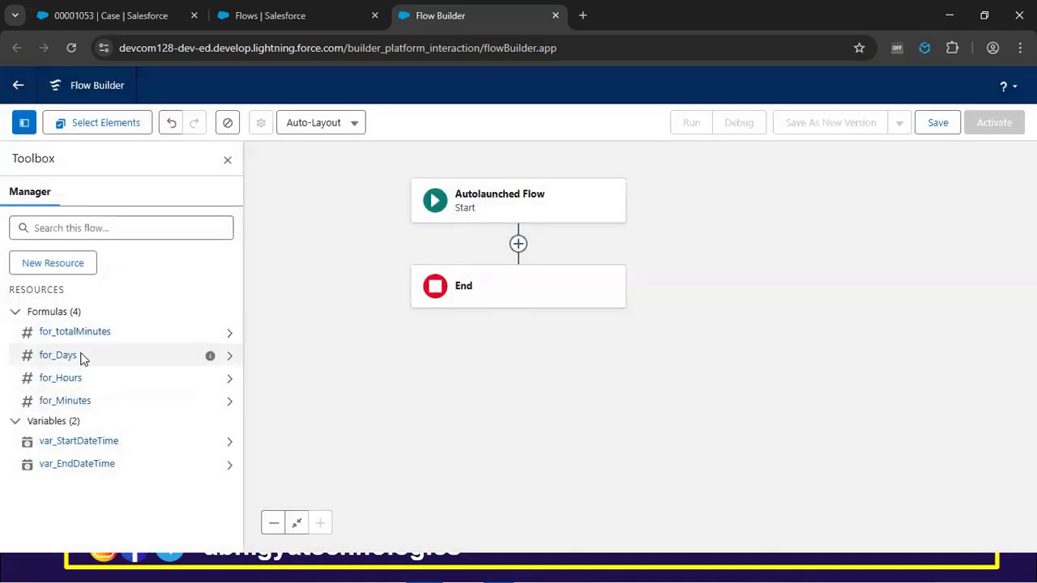
Review the formula expressions of the for_totalMinutes and for_Days resources, closing each without changes
{"action": "left_click", "coordinate": [83, 334]}
{"action": "scroll", "coordinate": [344, 384], "scroll_direction": "down", "scroll_amount": 2}
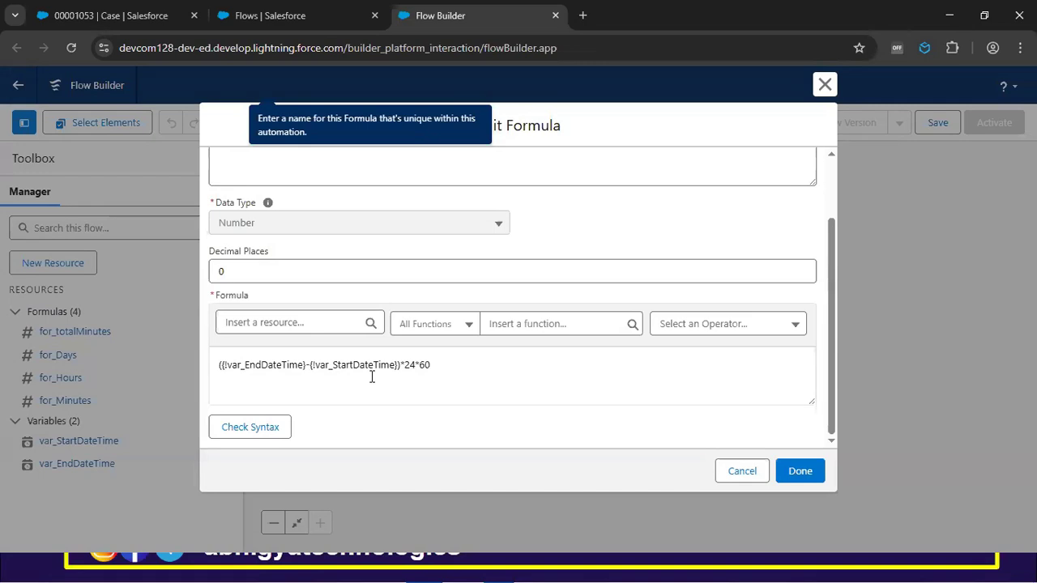
{"action": "left_click", "coordinate": [728, 479]}
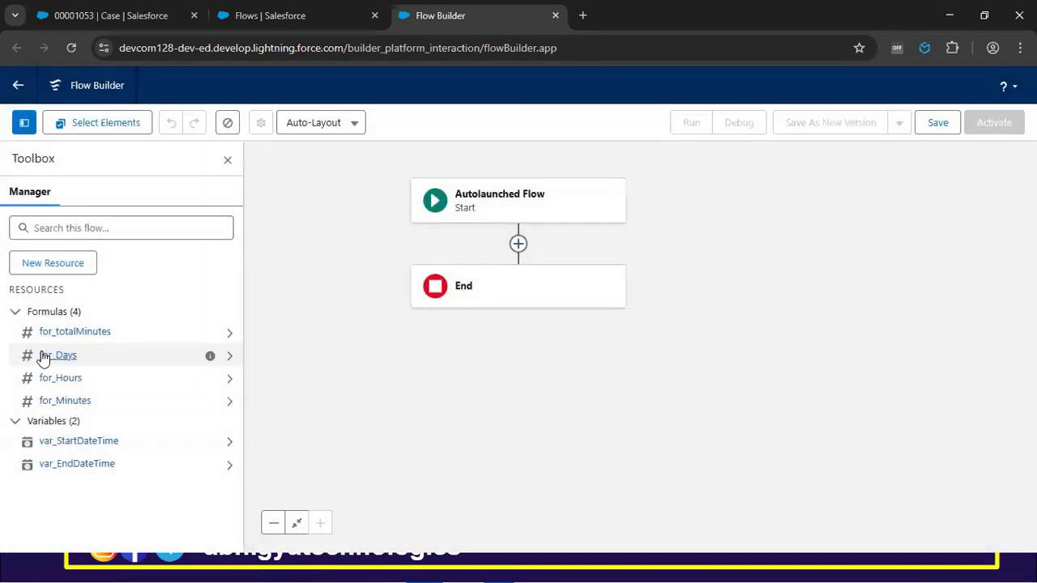
{"action": "left_click", "coordinate": [45, 358]}
{"action": "scroll", "coordinate": [370, 366], "scroll_direction": "down", "scroll_amount": 2}
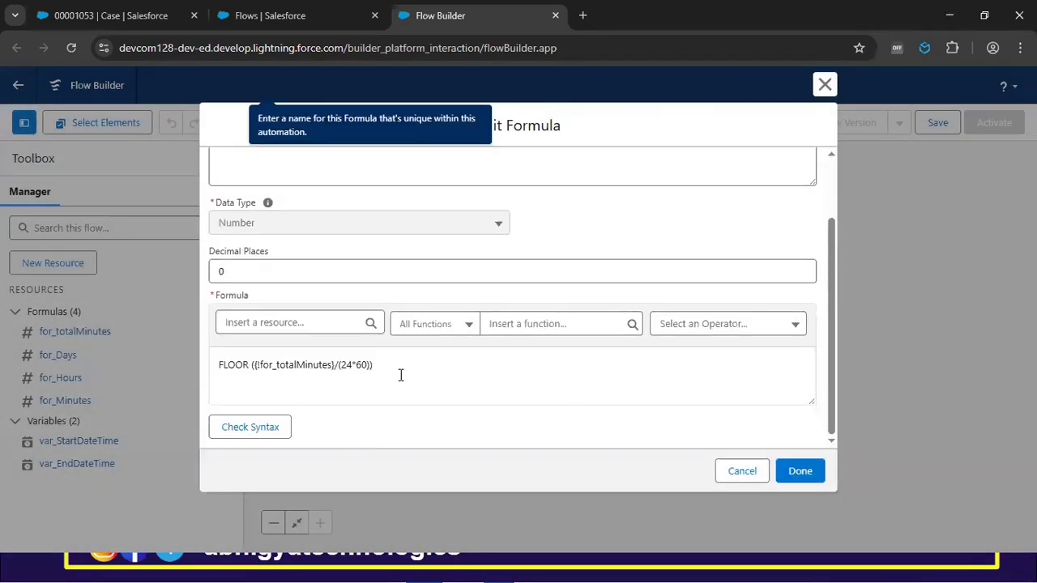
{"action": "left_click_drag", "start_coordinate": [279, 369], "coordinate": [382, 367]}
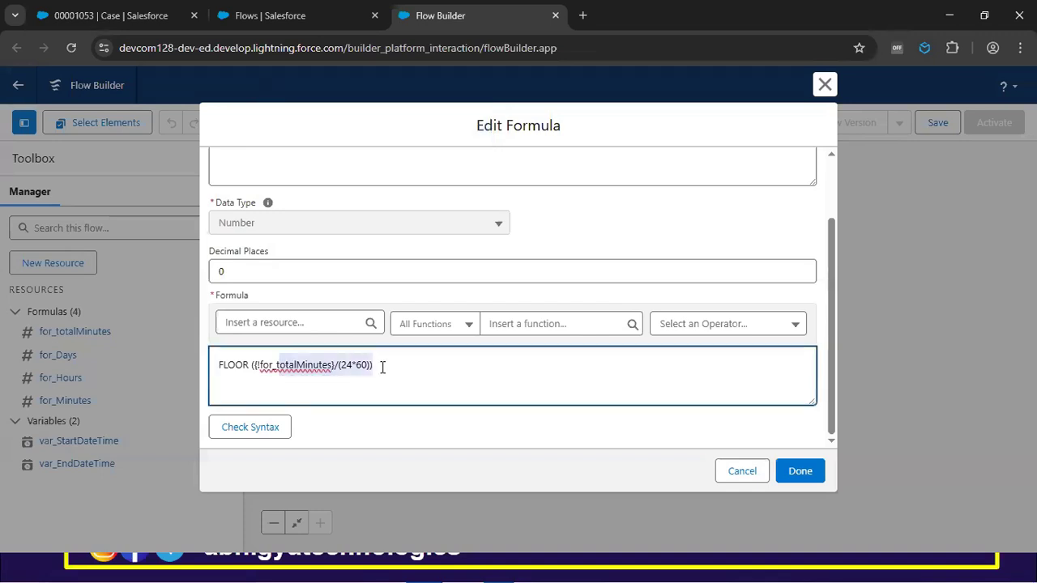
{"action": "left_click", "coordinate": [366, 367]}
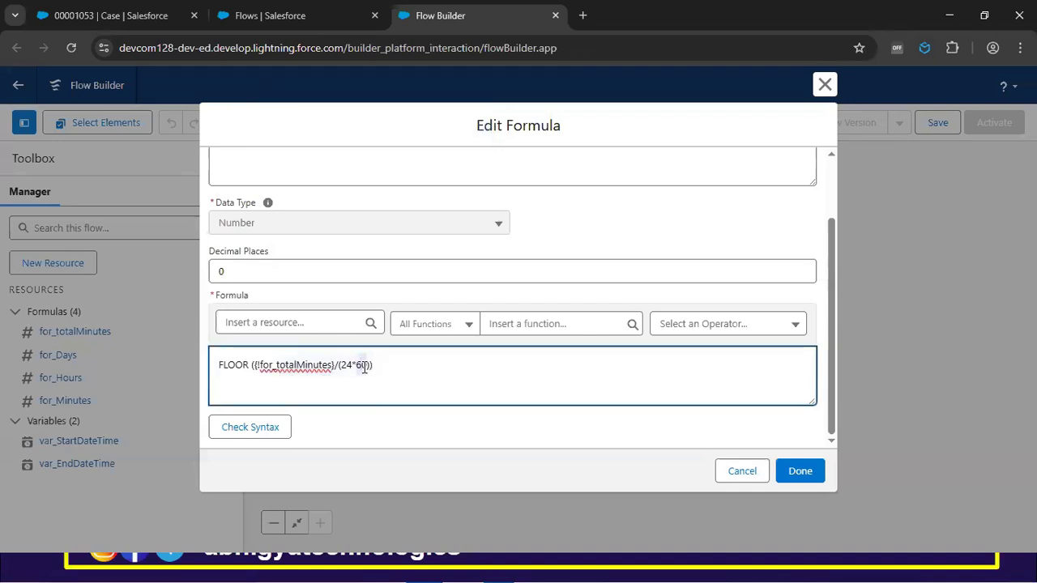
{"action": "left_click", "coordinate": [740, 476]}
Review the formula expressions of the for_Hours and for_Minutes resources, closing each without changes
{"action": "left_click", "coordinate": [59, 378]}
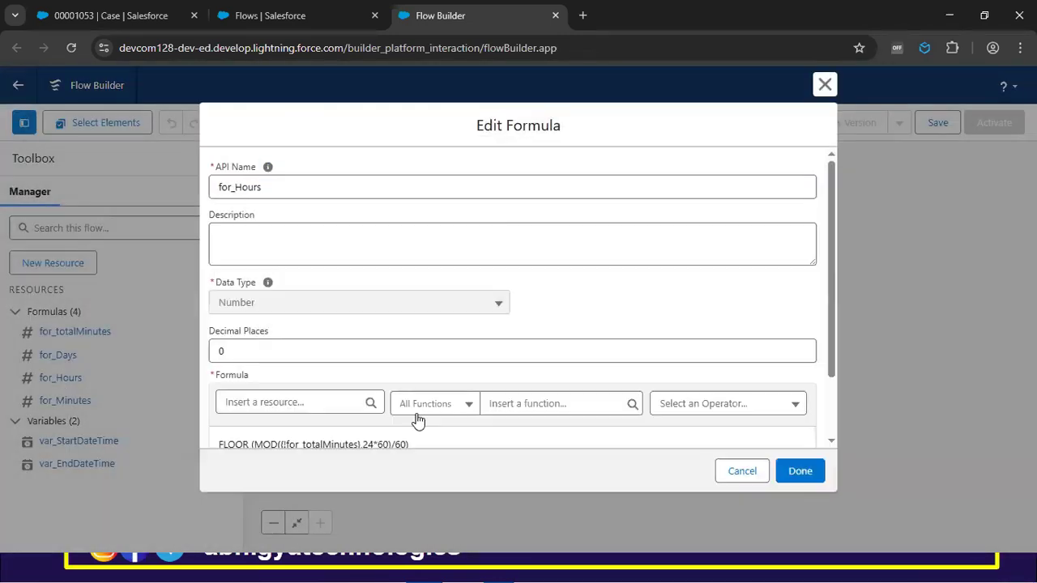
{"action": "scroll", "coordinate": [418, 420], "scroll_direction": "down", "scroll_amount": 2}
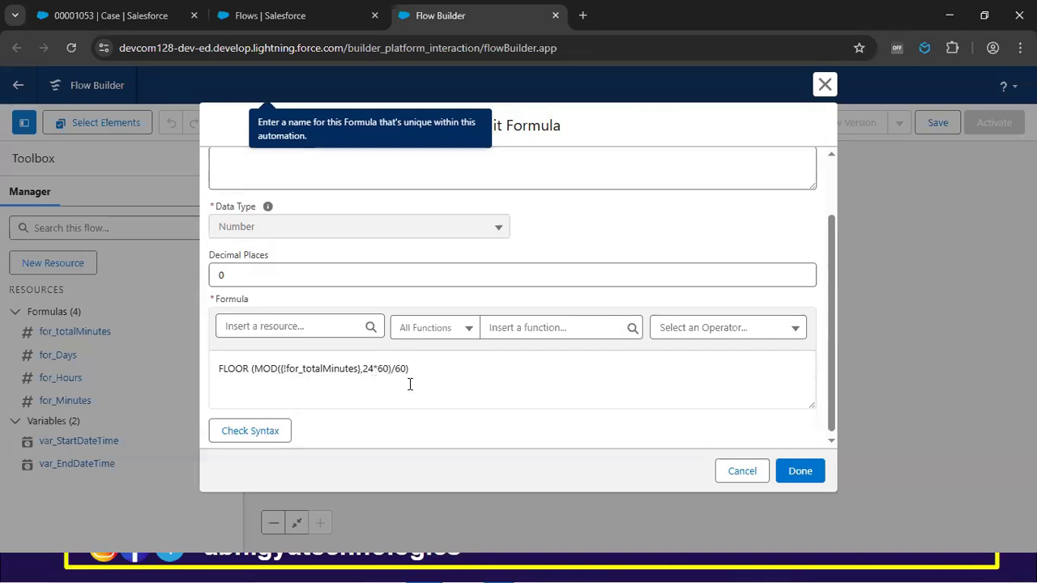
{"action": "left_click", "coordinate": [737, 477]}
{"action": "left_click", "coordinate": [99, 399]}
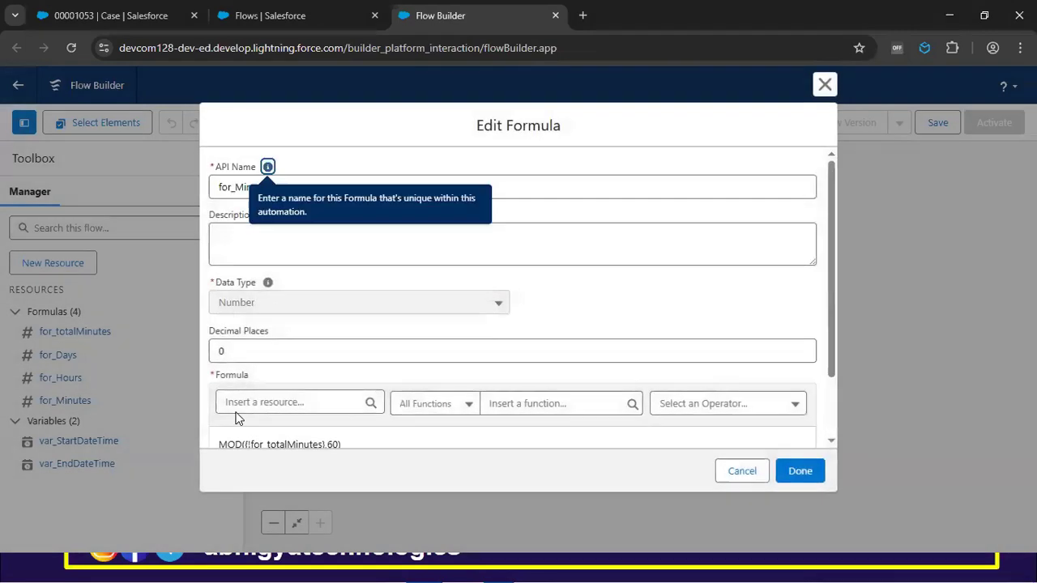
{"action": "scroll", "coordinate": [239, 417], "scroll_direction": "down", "scroll_amount": 1}
{"action": "double_click", "coordinate": [292, 369]}
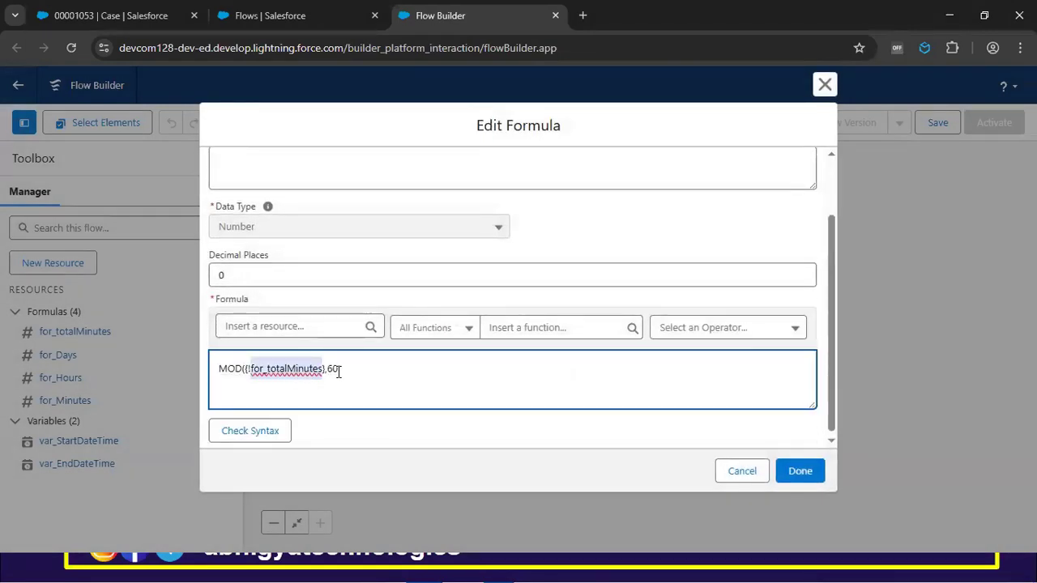
{"action": "double_click", "coordinate": [333, 369]}
{"action": "left_click", "coordinate": [744, 472]}
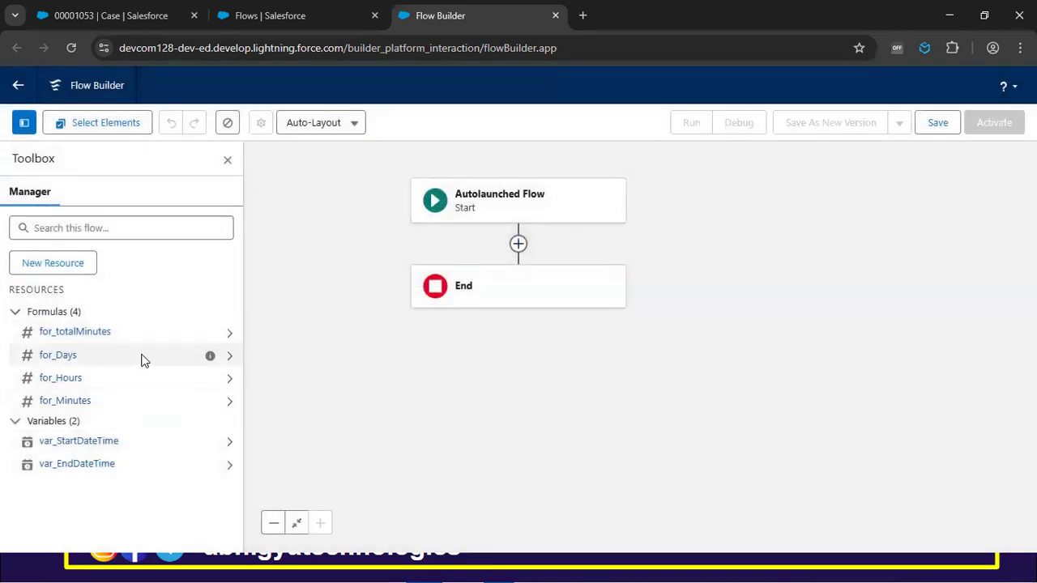
Add an Assignment element labelled Set Result between the flow's start and end
{"action": "left_click", "coordinate": [49, 264]}
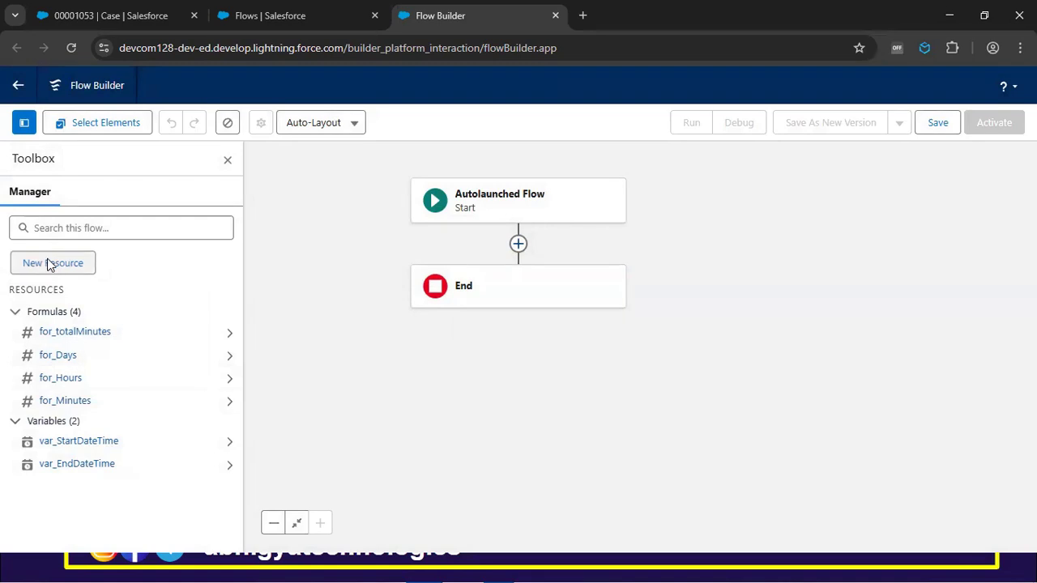
{"action": "left_click", "coordinate": [735, 413]}
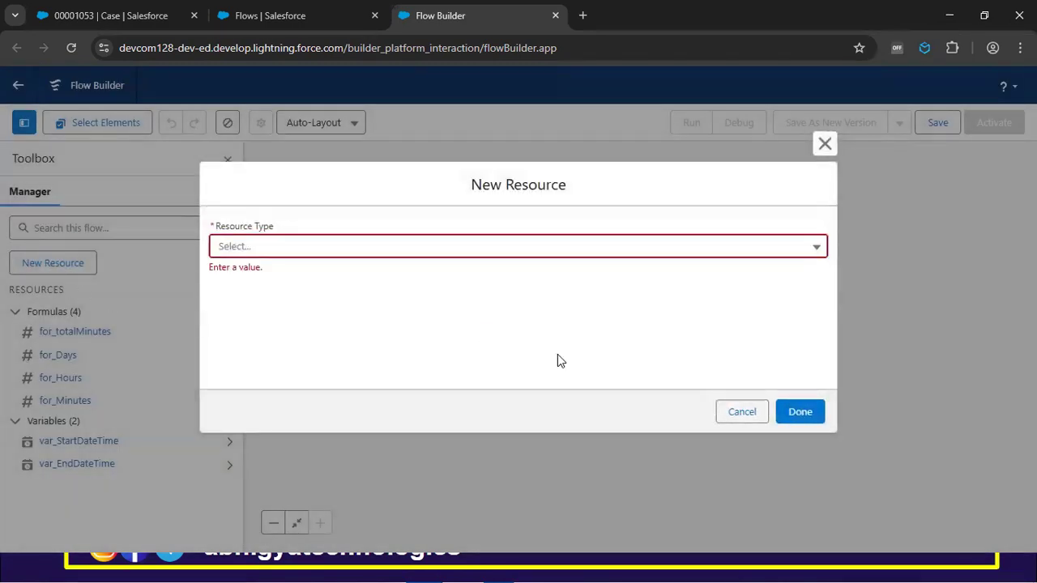
{"action": "left_click", "coordinate": [517, 247]}
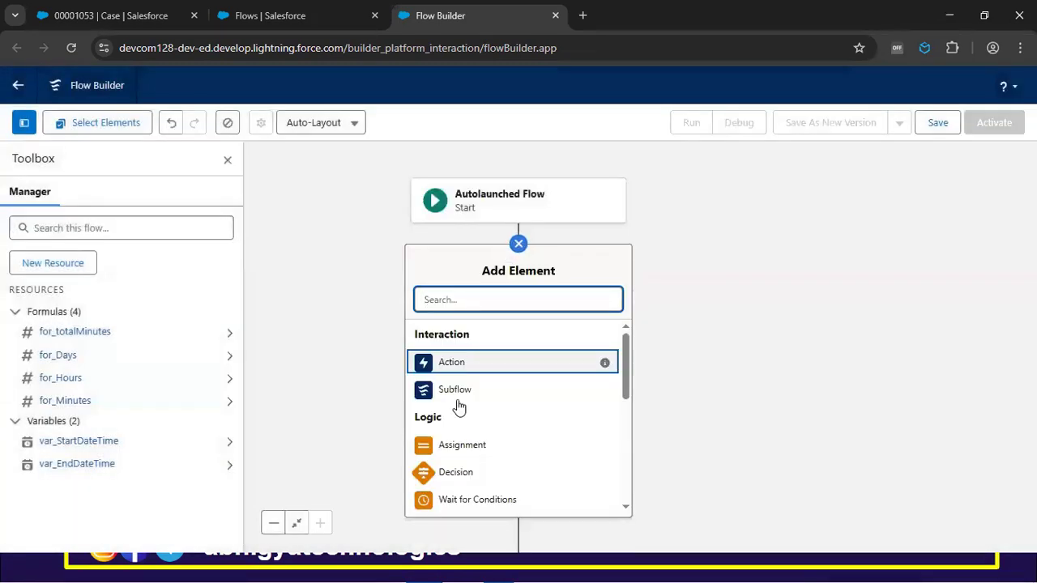
{"action": "left_click", "coordinate": [455, 448]}
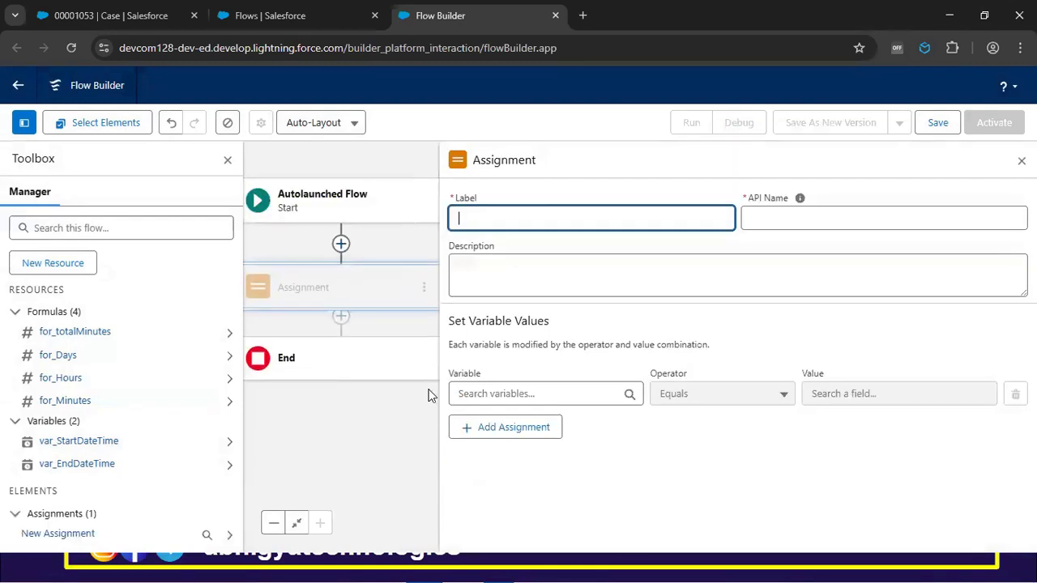
{"action": "type", "text": "A"}
{"action": "key", "text": "BackSpace"}
{"action": "type", "text": "Set Resul"}
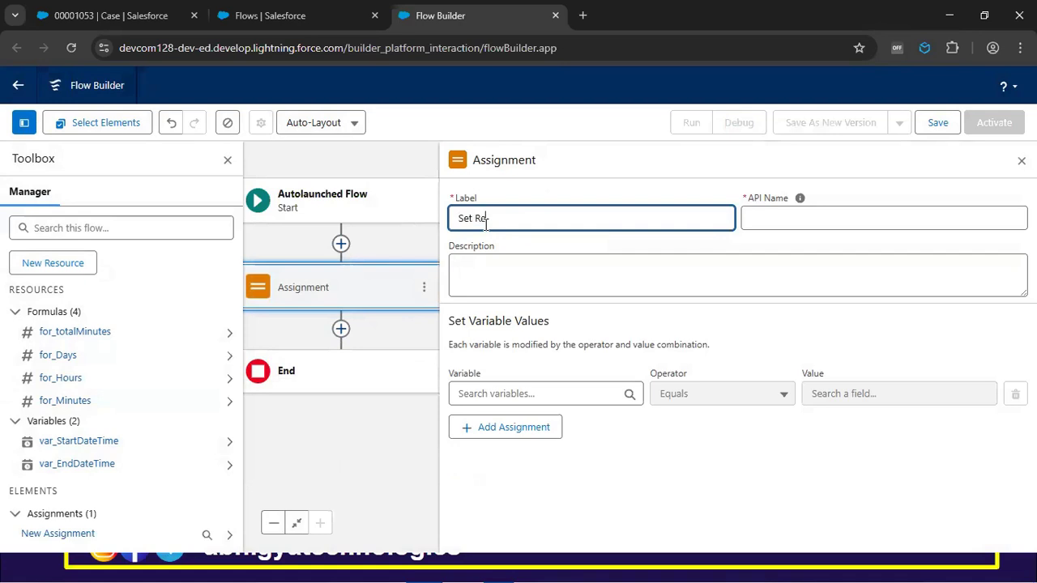
{"action": "left_click", "coordinate": [800, 197]}
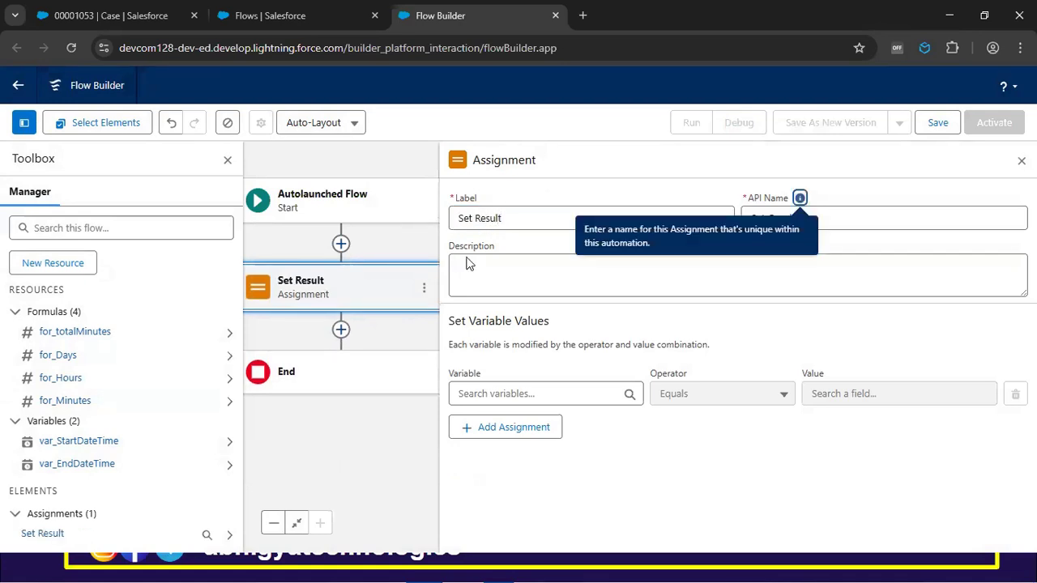
Start a new Variable resource from the assignment's variable choice and give it the API name var_Result
{"action": "left_click", "coordinate": [474, 394]}
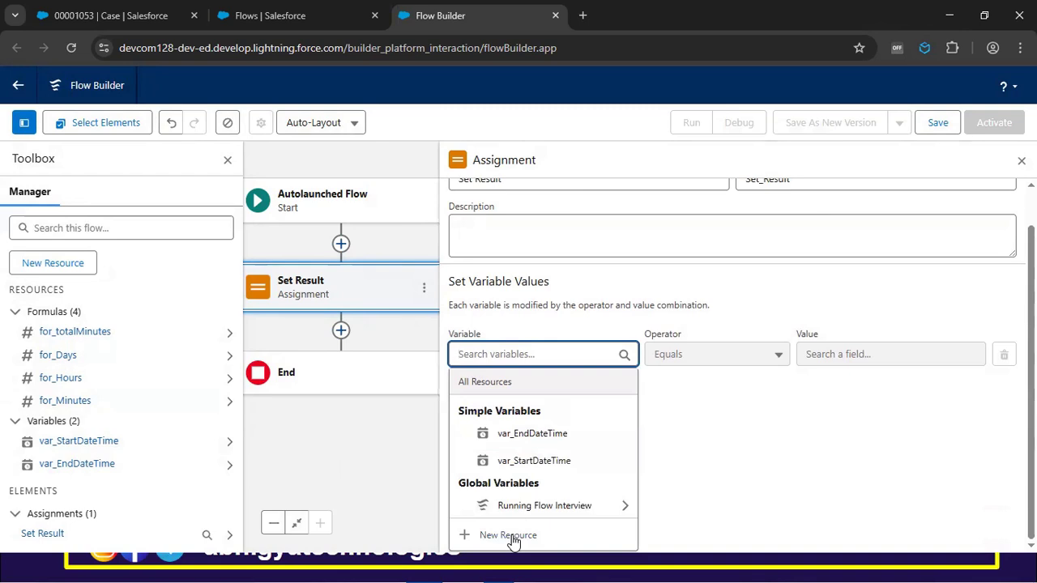
{"action": "left_click", "coordinate": [510, 535]}
{"action": "left_click", "coordinate": [290, 257]}
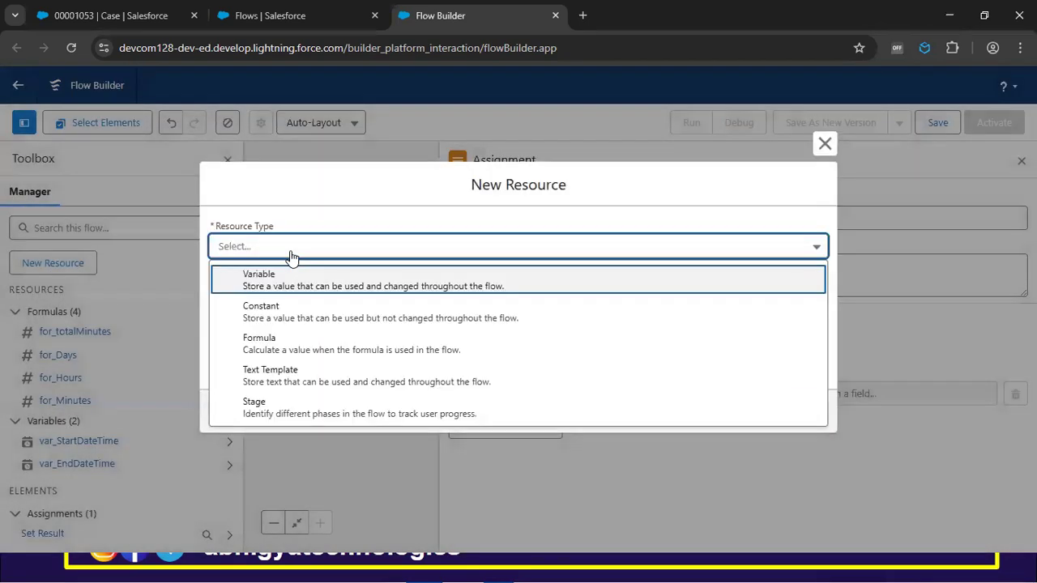
{"action": "left_click", "coordinate": [283, 283]}
{"action": "left_click", "coordinate": [273, 276]}
{"action": "type", "text": "resutl"}
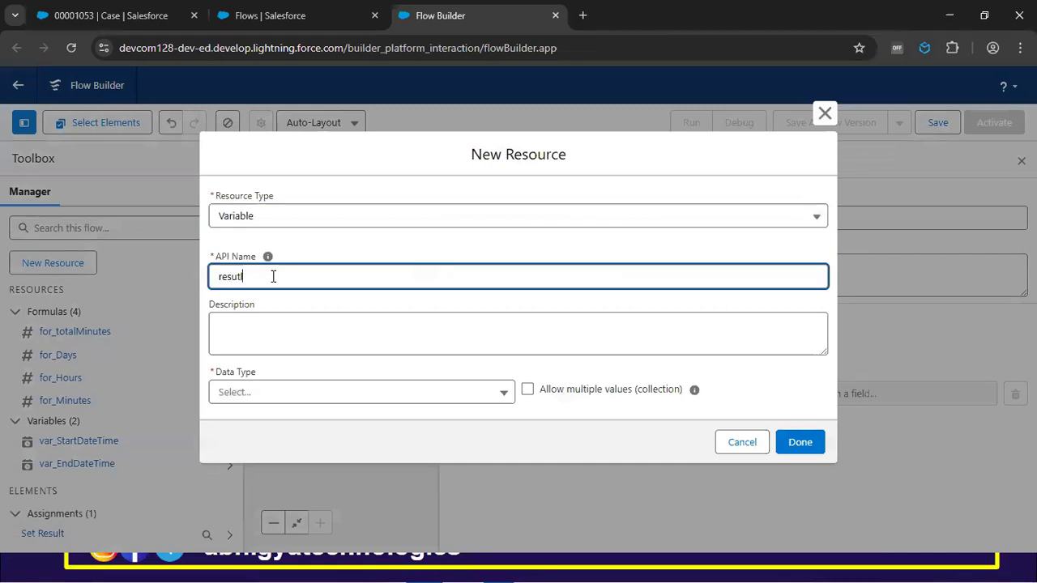
{"action": "key", "text": "Delete"}
{"action": "key", "text": "Delete"}
{"action": "key", "text": "Delete"}
{"action": "key", "text": "Delete"}
{"action": "key", "text": "Delete"}
{"action": "key", "text": "Delete"}
{"action": "type", "text": "var_Result"}
Set var_Result's data type to Text and finish creating the variable
{"action": "left_click", "coordinate": [267, 395]}
{"action": "left_click", "coordinate": [267, 186]}
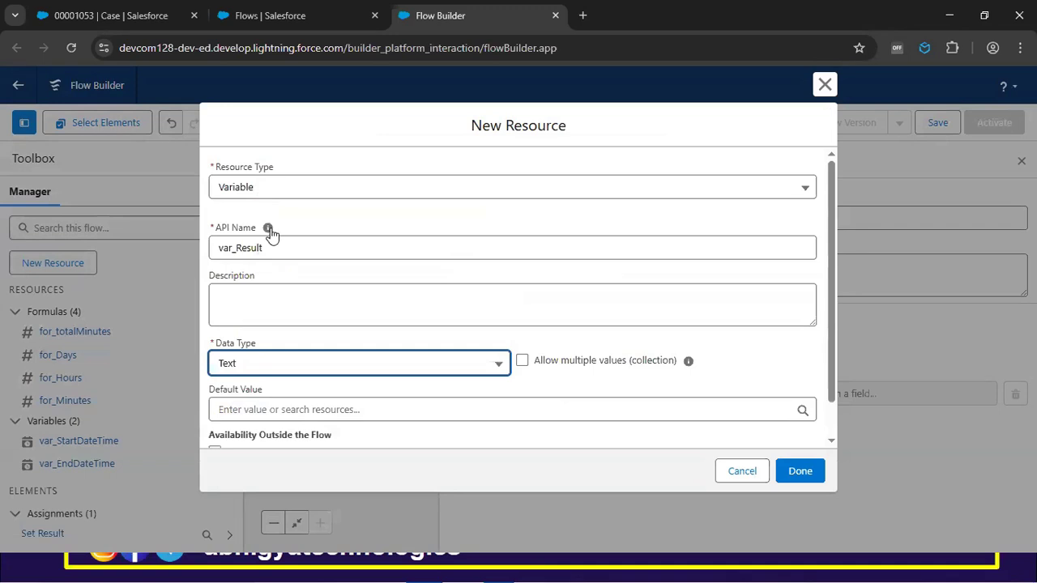
{"action": "scroll", "coordinate": [272, 234], "scroll_direction": "down", "scroll_amount": 1}
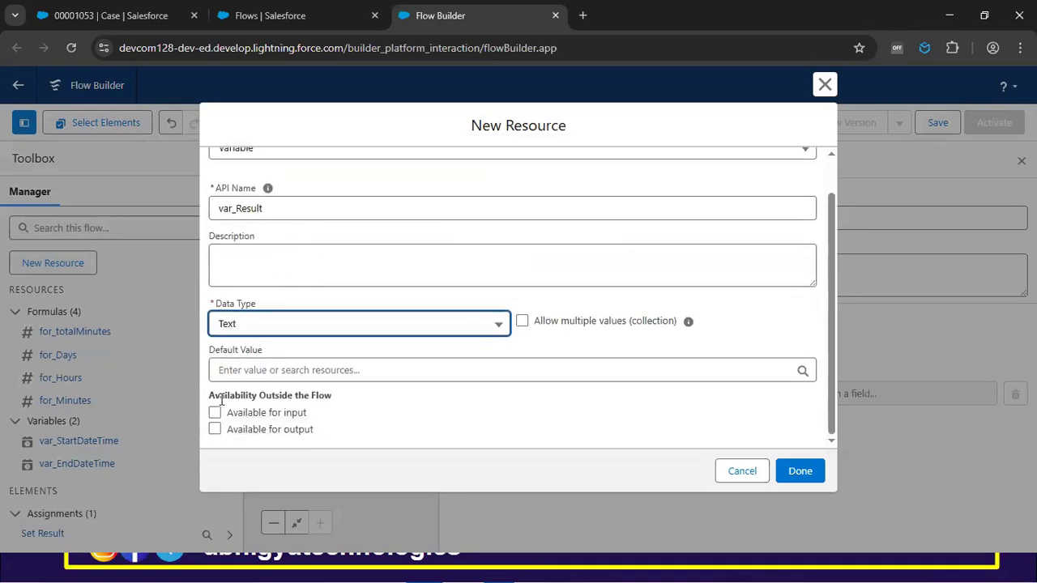
{"action": "left_click", "coordinate": [798, 472]}
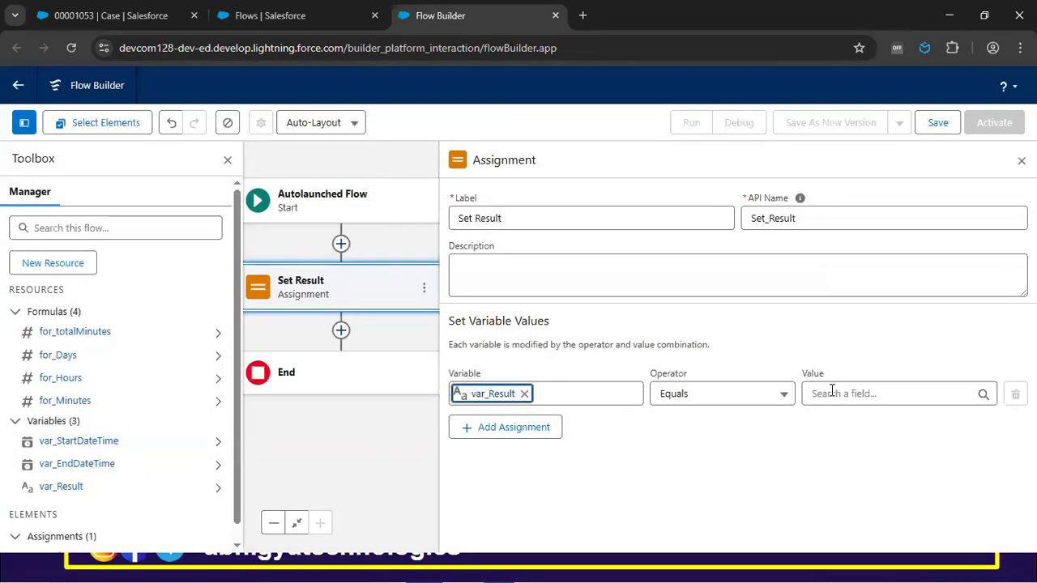
Set the value assigned to var_Result to the for_Days formula followed by the text Days
{"action": "left_click", "coordinate": [832, 393]}
{"action": "scroll", "coordinate": [833, 395], "scroll_direction": "down", "scroll_amount": 1}
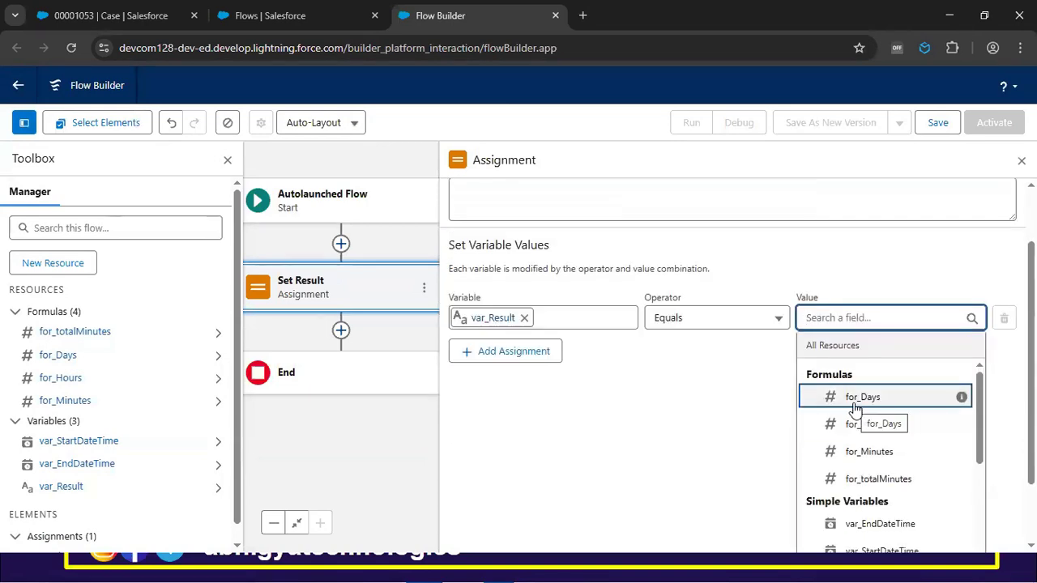
{"action": "left_click", "coordinate": [855, 405]}
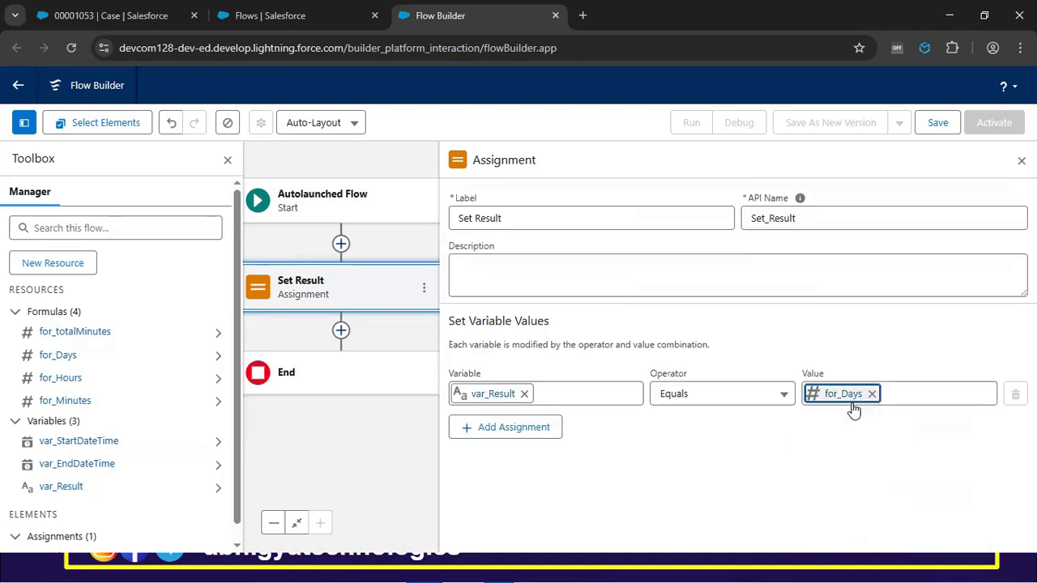
{"action": "left_click", "coordinate": [888, 398]}
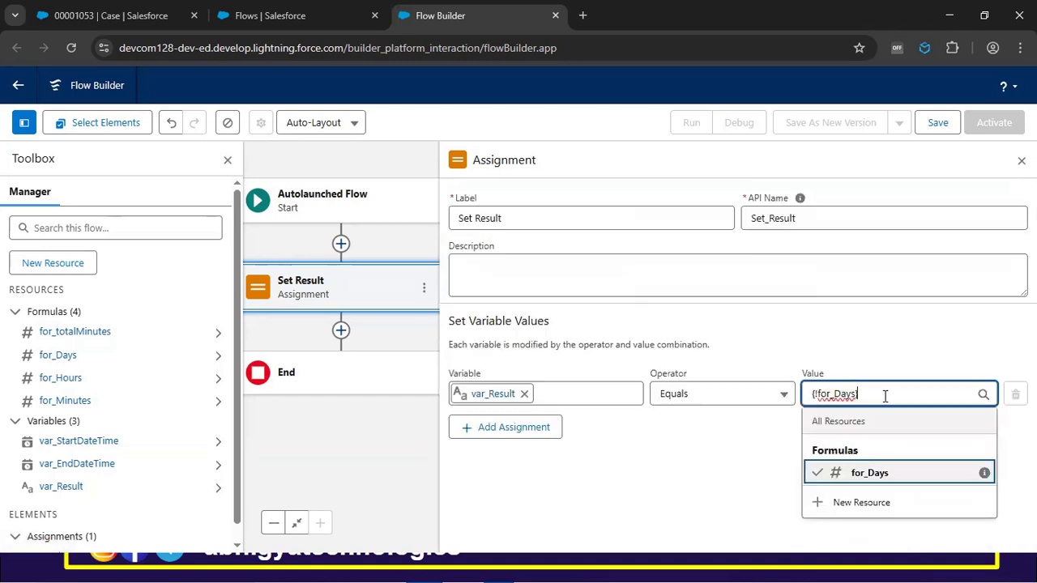
{"action": "type", "text": "Days"}
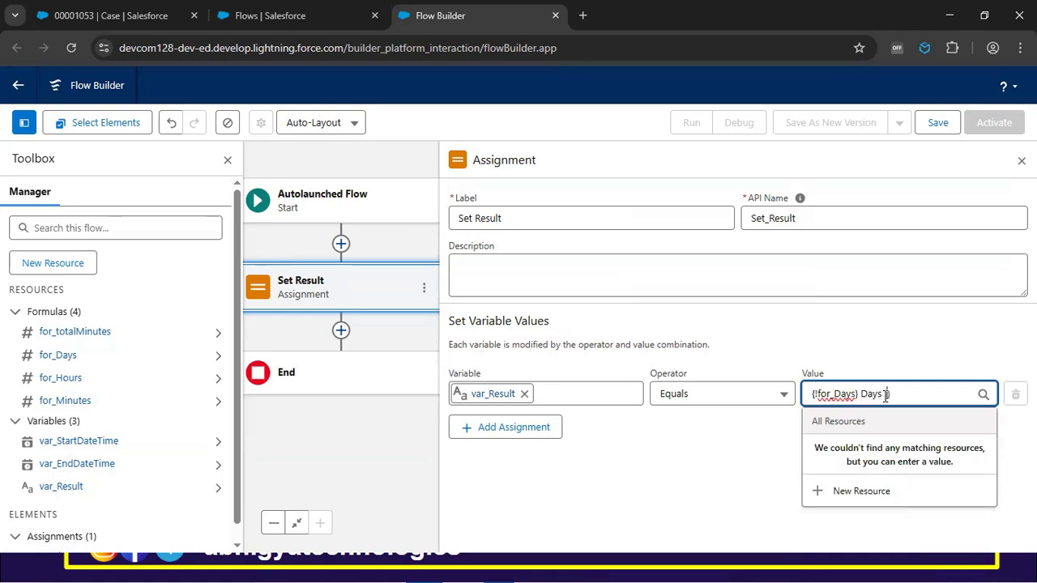
Extend the value assigned to var_Result with {!for_Hours} Hours {!for_Minutes} Minutes
{"action": "type", "text": " {!for!_Hourse"}
{"action": "key", "text": "BackSpace"}
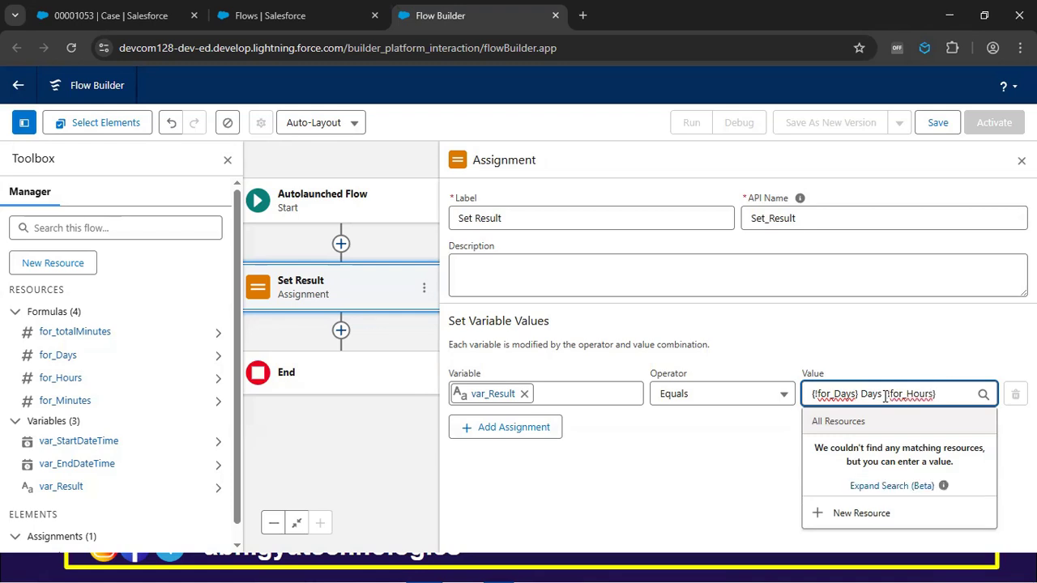
{"action": "type", "text": "Hours {!"}
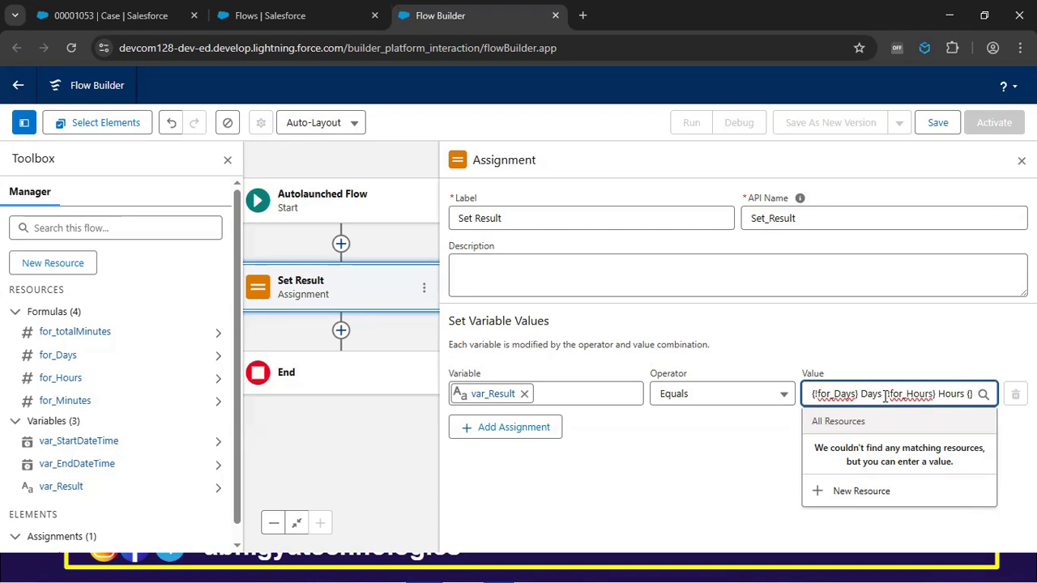
{"action": "type", "text": "for_"}
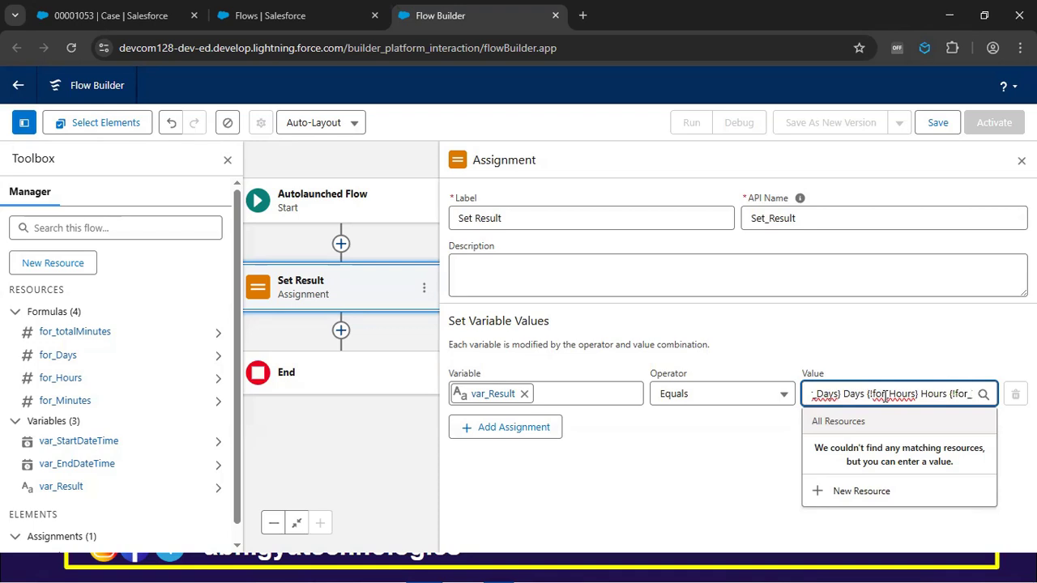
{"action": "type", "text": "Minu"}
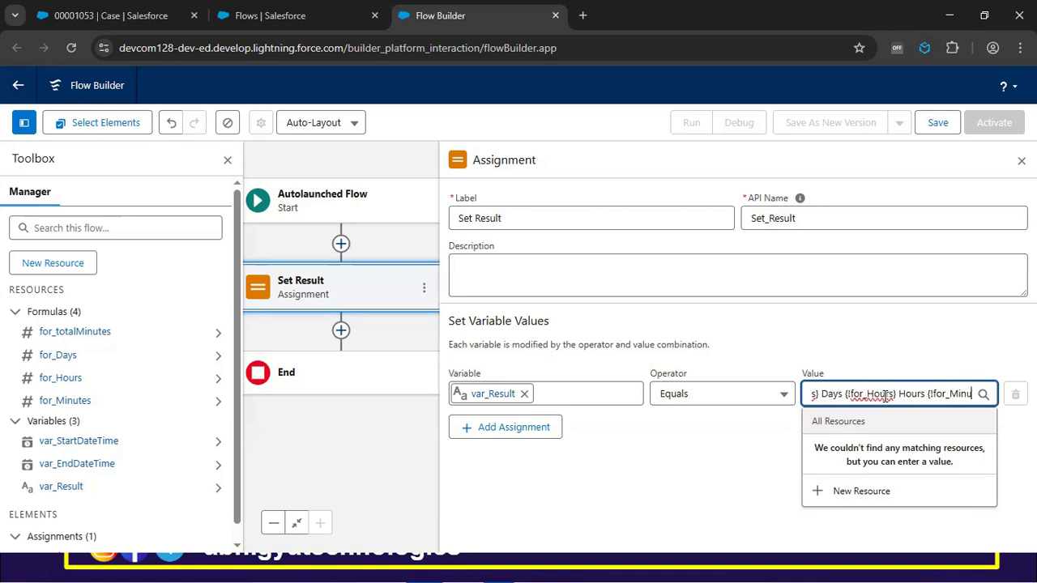
{"action": "type", "text": "tes}"}
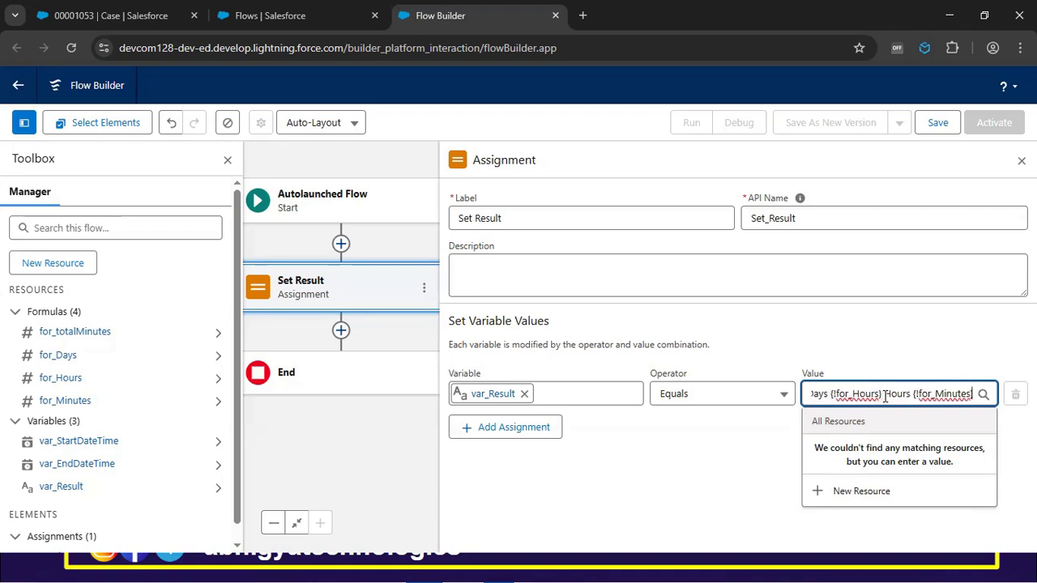
{"action": "type", "text": " Min"}
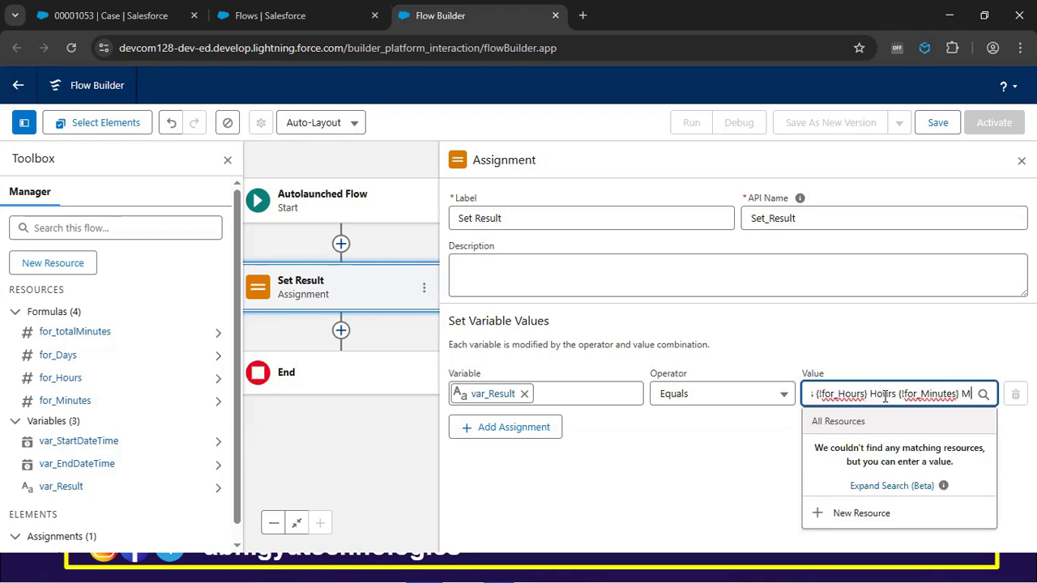
{"action": "type", "text": "utes"}
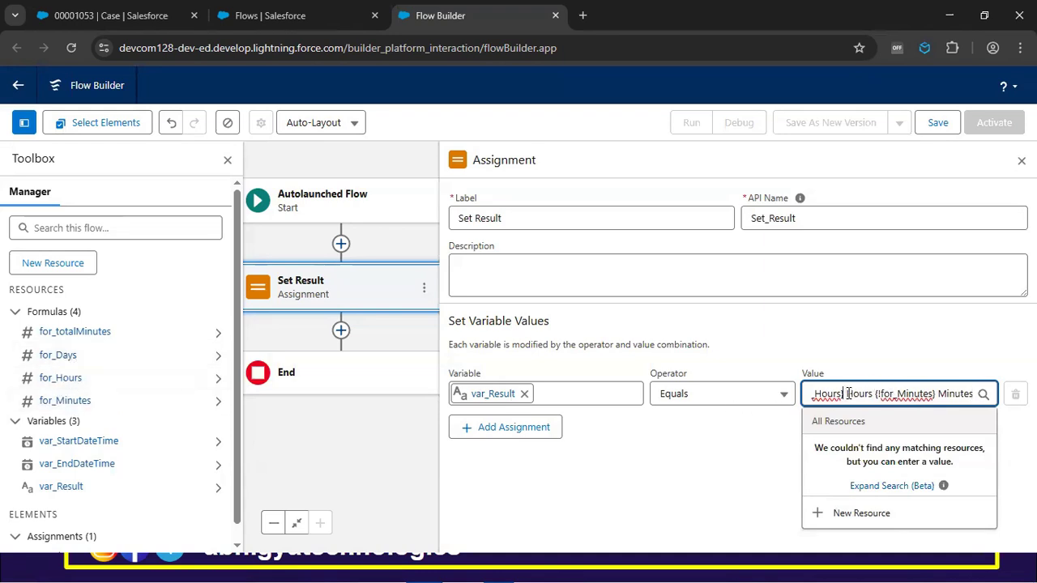
Review the full text assigned to var_Result back to its beginning and leave the value field
{"action": "key", "text": "Left"}
{"action": "key", "text": "Left"}
{"action": "key", "text": "Left"}
{"action": "key", "text": "Left"}
{"action": "key", "text": "Left"}
{"action": "key", "text": "Left"}
{"action": "key", "text": "Left"}
{"action": "key", "text": "Left"}
{"action": "key", "text": "Left"}
{"action": "key", "text": "Left"}
{"action": "key", "text": "Left"}
{"action": "key", "text": "Left"}
{"action": "key", "text": "Left"}
{"action": "key", "text": "Left"}
{"action": "key", "text": "Left"}
{"action": "key", "text": "Left"}
{"action": "key", "text": "Left"}
{"action": "key", "text": "Left"}
{"action": "key", "text": "Left"}
{"action": "key", "text": "Left"}
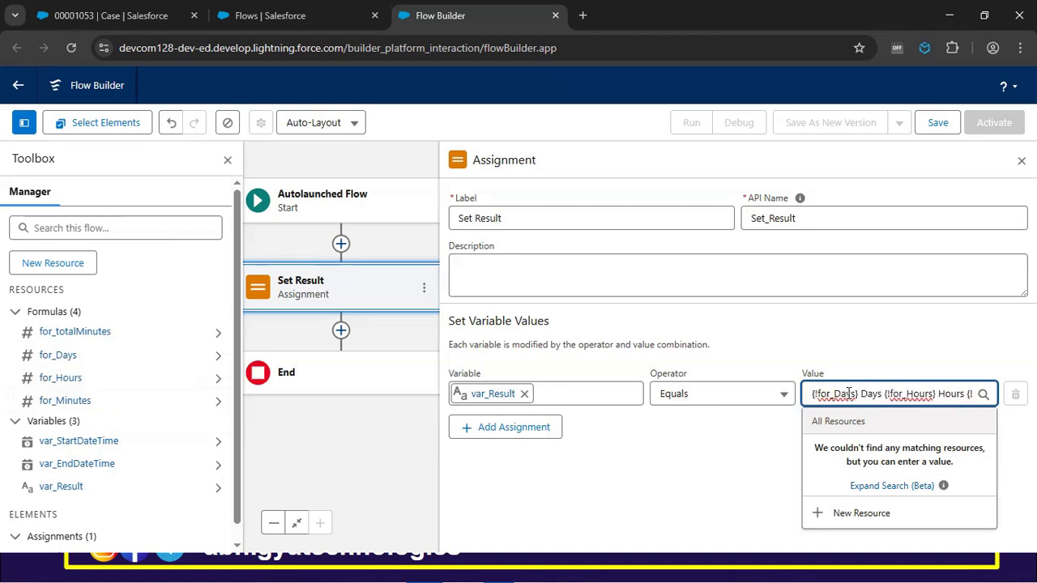
{"action": "left_click", "coordinate": [685, 475]}
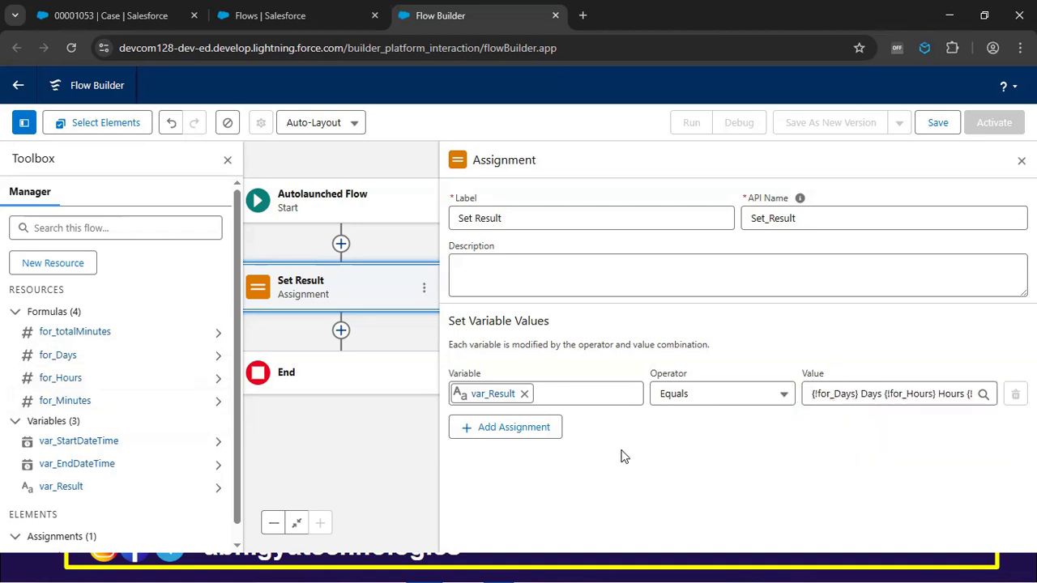
Save the flow with the label Calculate Time autolunch flow
{"action": "left_click", "coordinate": [937, 123]}
{"action": "left_click", "coordinate": [372, 259]}
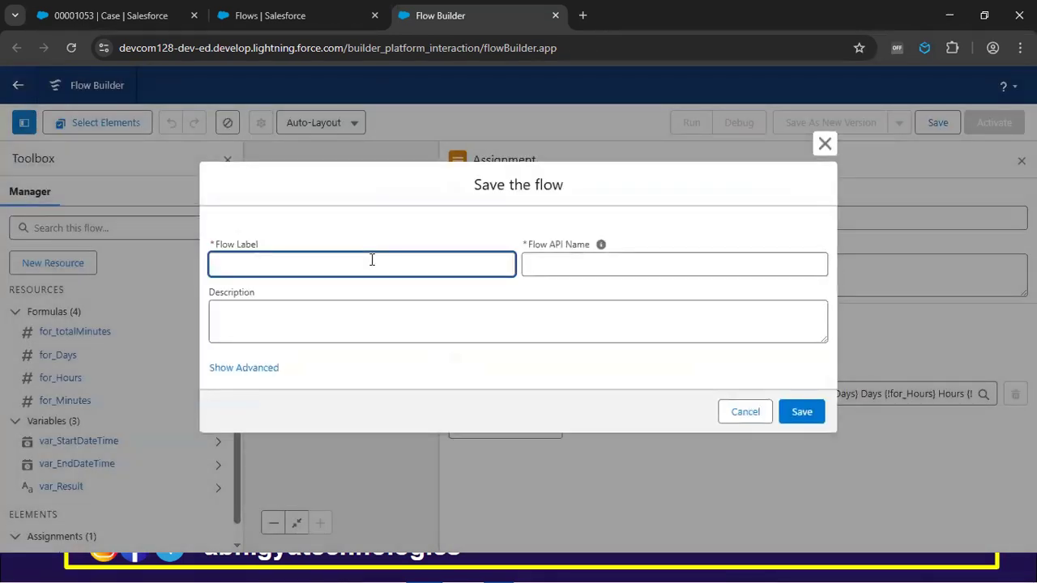
{"action": "type", "text": "Calcuale"}
{"action": "key", "text": "BackSpace"}
{"action": "key", "text": "BackSpace"}
{"action": "key", "text": "BackSpace"}
{"action": "type", "text": "culate Time"}
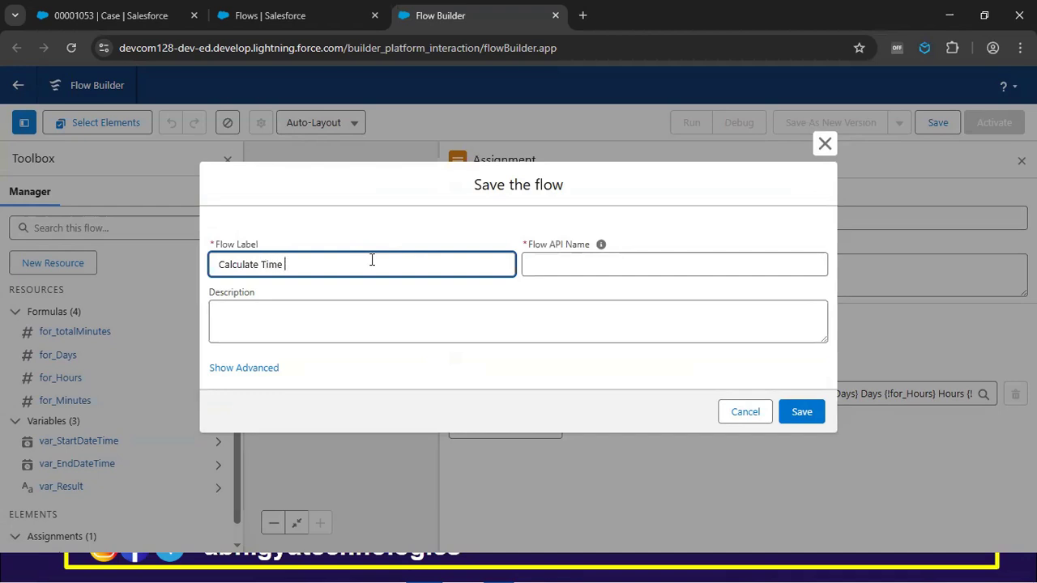
{"action": "key", "text": "BackSpace"}
{"action": "key", "text": "BackSpace"}
{"action": "key", "text": "BackSpace"}
{"action": "key", "text": "BackSpace"}
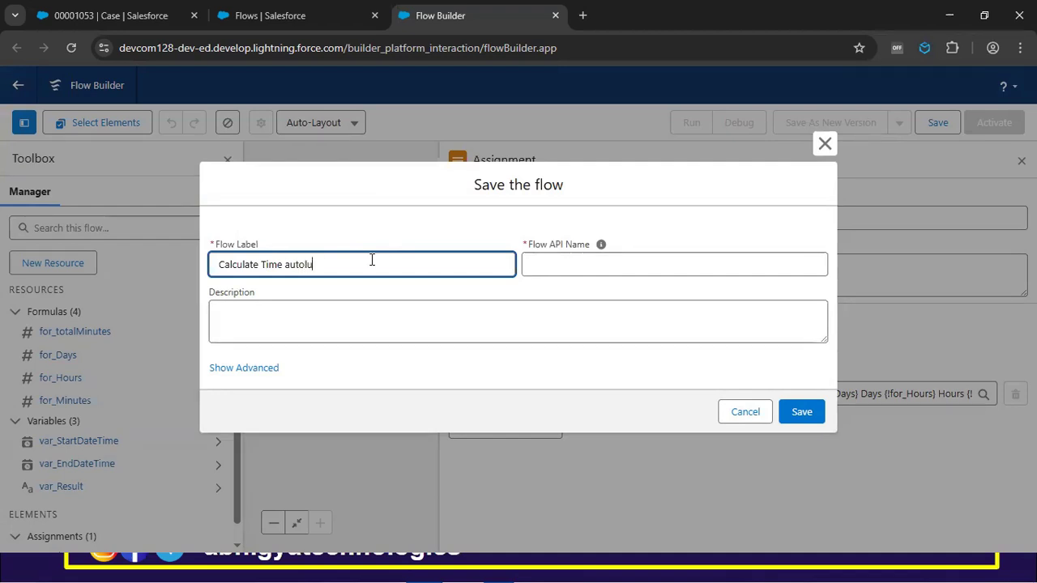
{"action": "type", "text": "lunch flow"}
{"action": "left_click", "coordinate": [802, 413]}
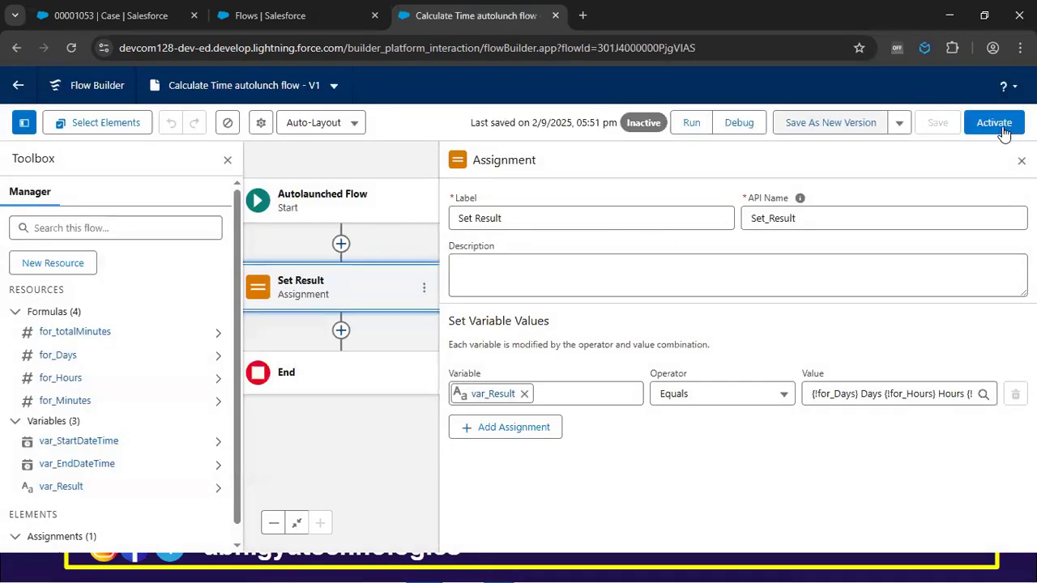
Test-run the saved flow, return to the builder and activate the flow
{"action": "left_click", "coordinate": [693, 128]}
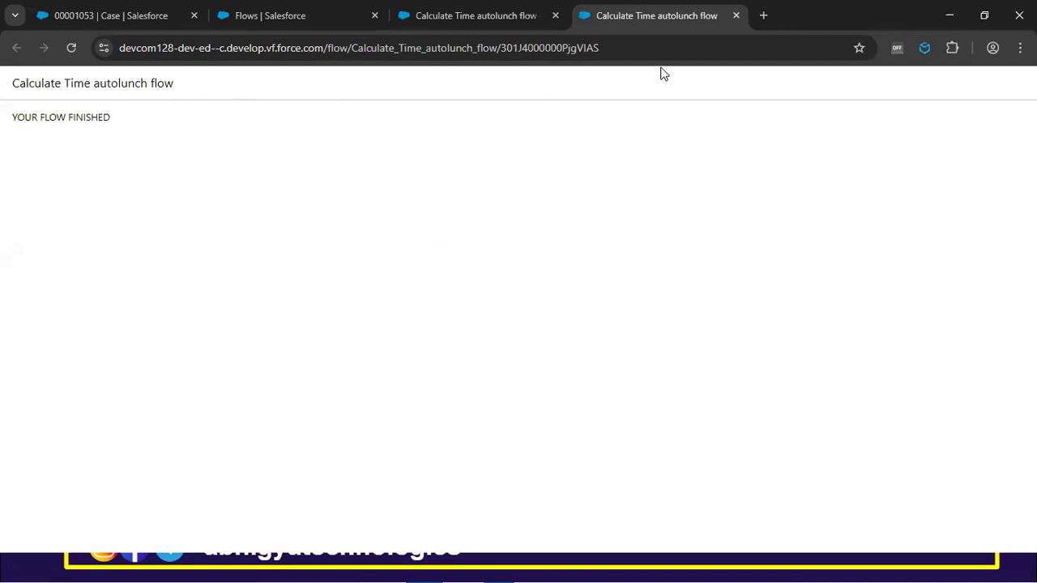
{"action": "left_click", "coordinate": [735, 15]}
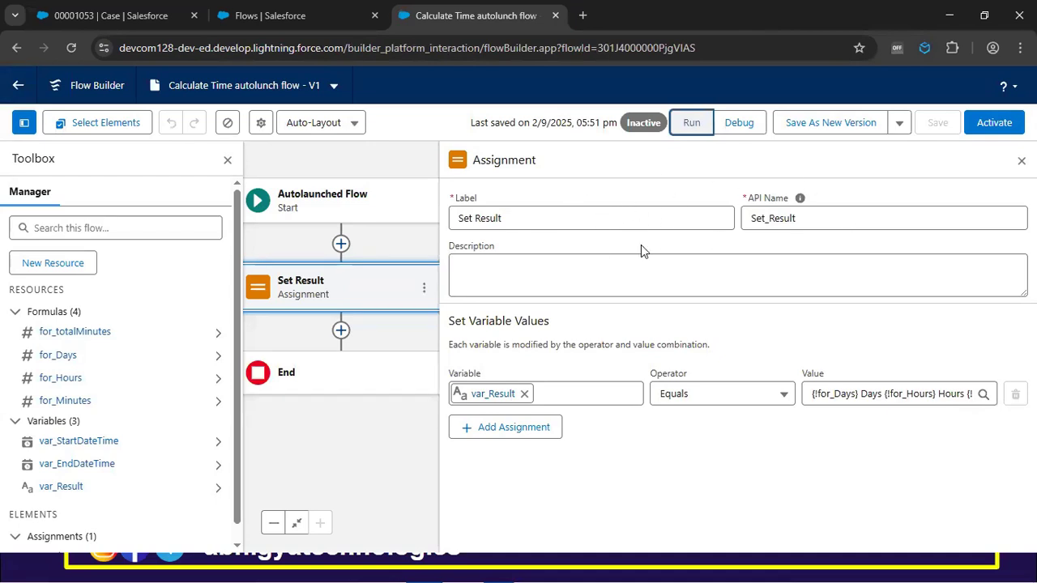
{"action": "left_click", "coordinate": [1004, 134]}
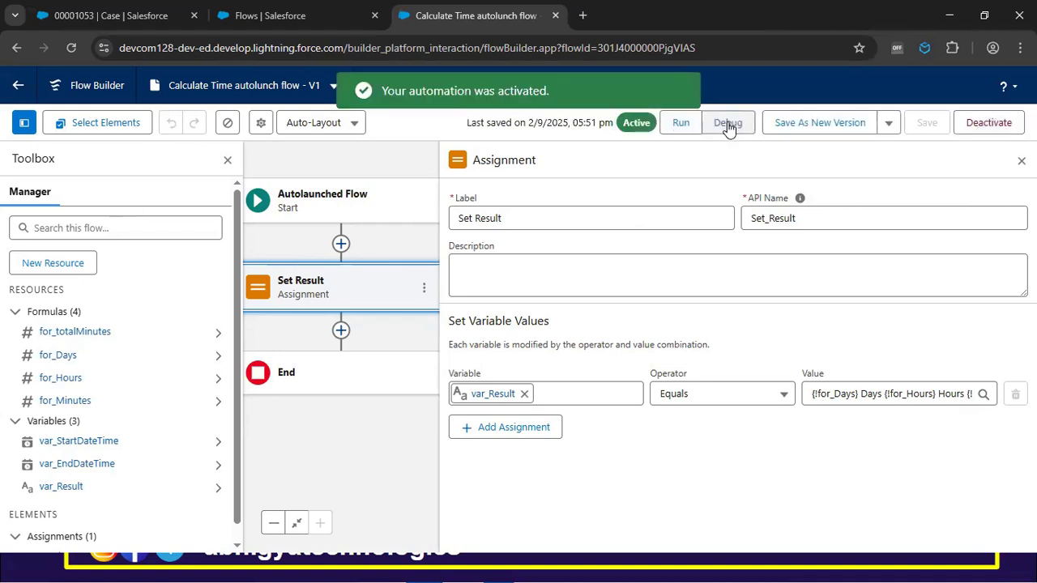
Debug the flow with var_EndDateTime set to 03/09/2025 5:51 pm and var_StartDateTime set to 02/09/2025 5:51 pm
{"action": "left_click", "coordinate": [728, 124]}
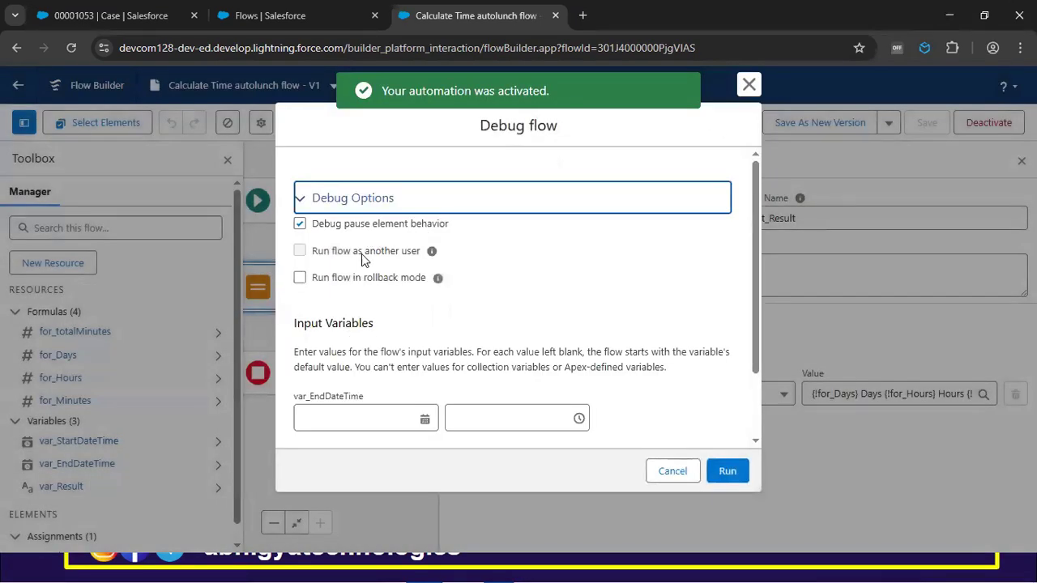
{"action": "scroll", "coordinate": [349, 324], "scroll_direction": "down", "scroll_amount": 1}
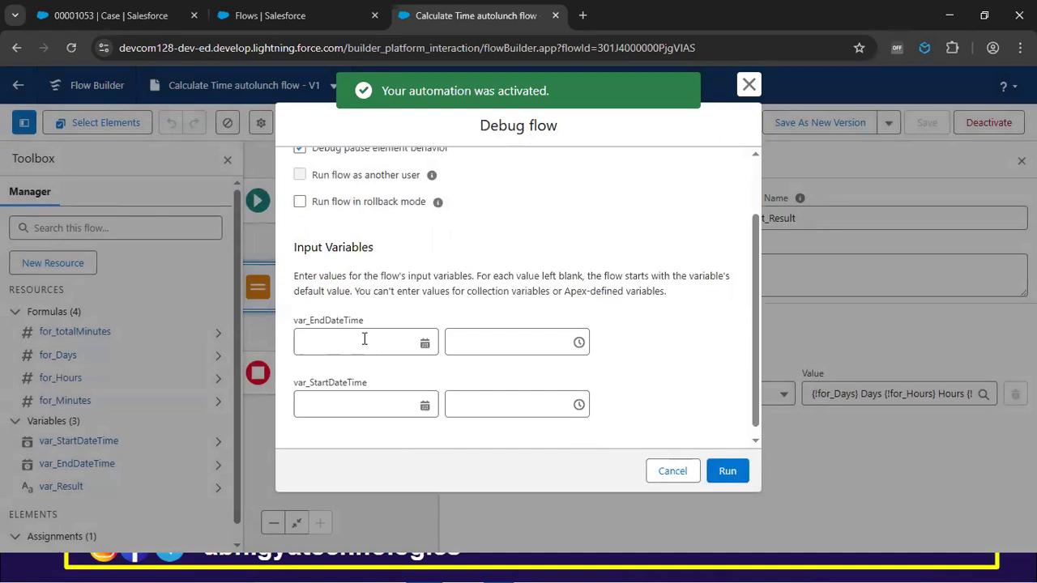
{"action": "left_click", "coordinate": [364, 341]}
{"action": "left_click", "coordinate": [405, 136]}
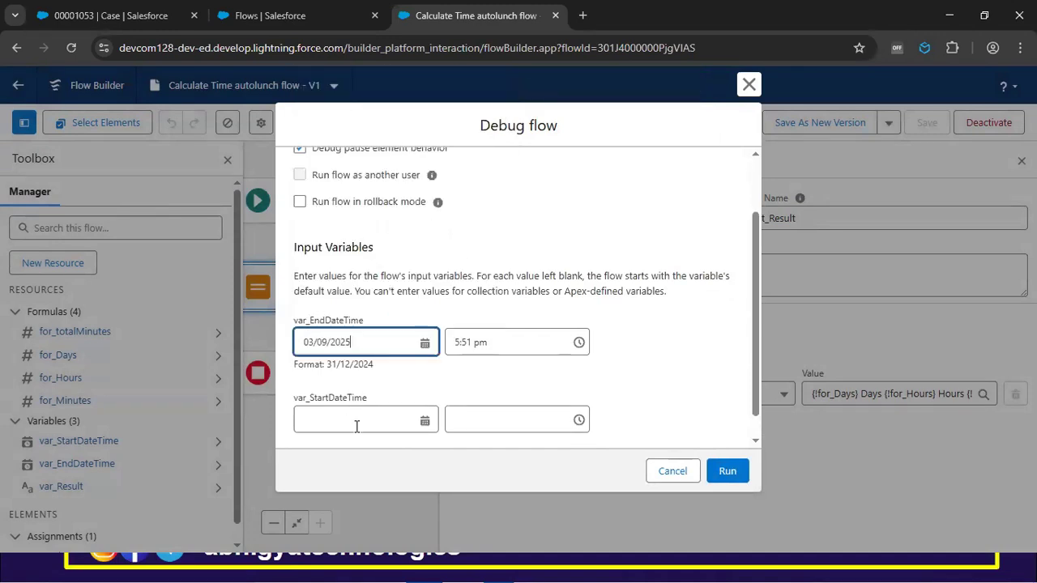
{"action": "left_click", "coordinate": [356, 422]}
{"action": "left_click", "coordinate": [366, 202]}
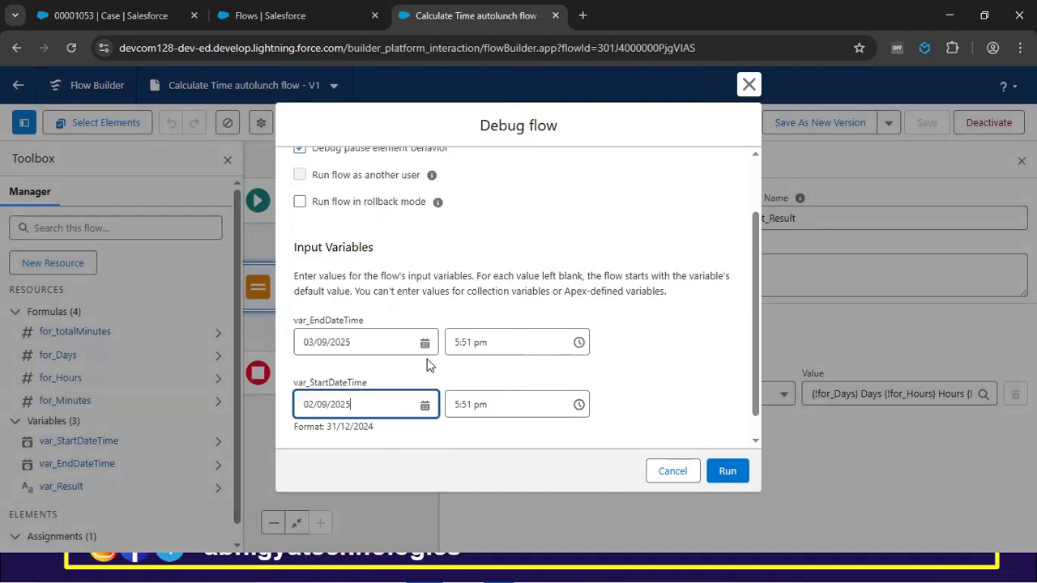
{"action": "scroll", "coordinate": [460, 354], "scroll_direction": "down", "scroll_amount": 1}
{"action": "left_click", "coordinate": [730, 473]}
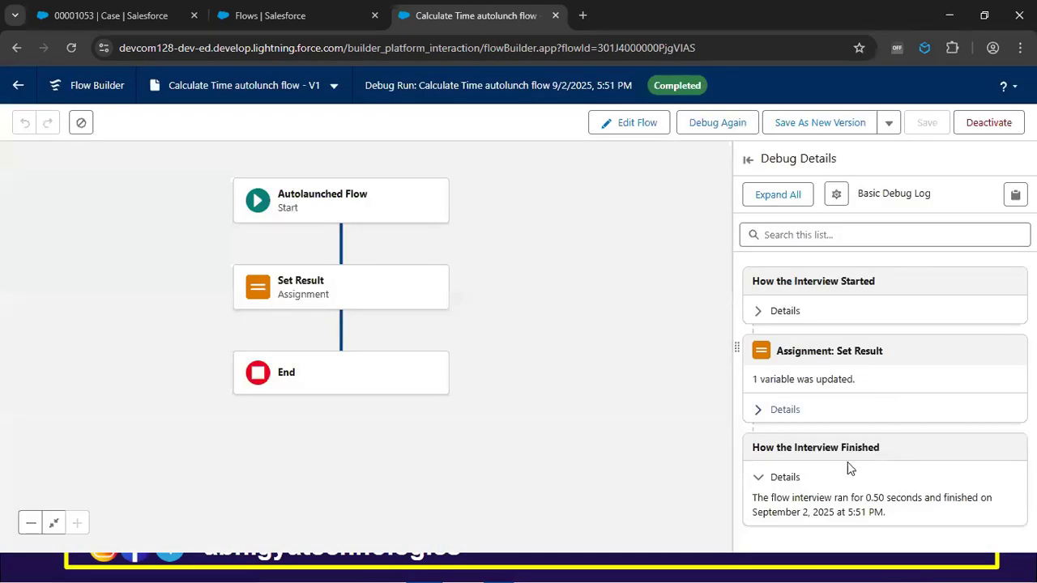
Expand the Set Result assignment's debug details and examine the value of var_Result
{"action": "left_click", "coordinate": [758, 410]}
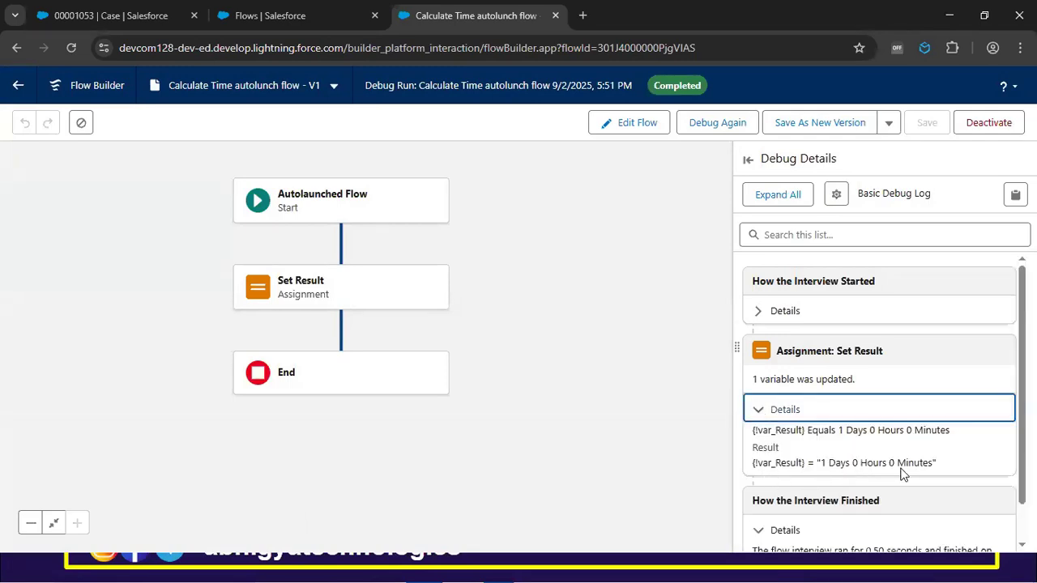
{"action": "left_click_drag", "start_coordinate": [821, 462], "coordinate": [935, 467]}
{"action": "left_click", "coordinate": [935, 466]}
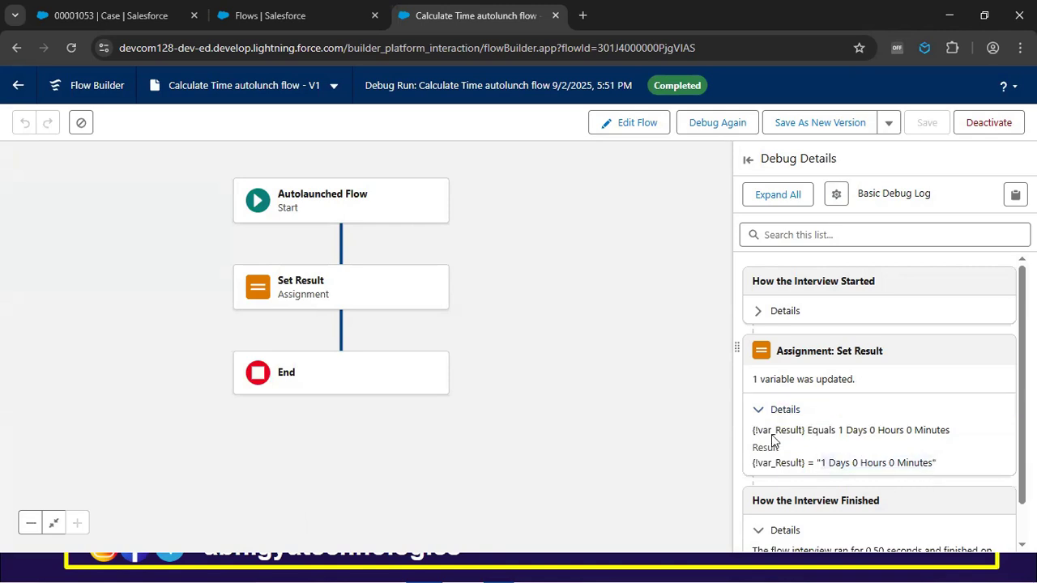
Debug the flow again with var_EndDateTime changed to 04/09/2025 6:00 pm
{"action": "left_click", "coordinate": [718, 123]}
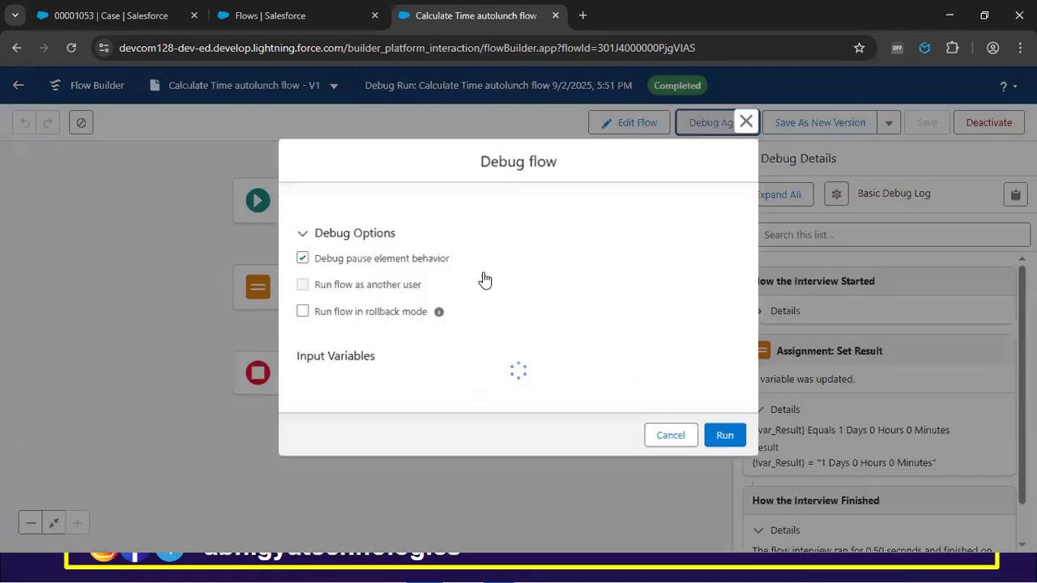
{"action": "scroll", "coordinate": [405, 343], "scroll_direction": "down", "scroll_amount": 1}
{"action": "left_click", "coordinate": [387, 331]}
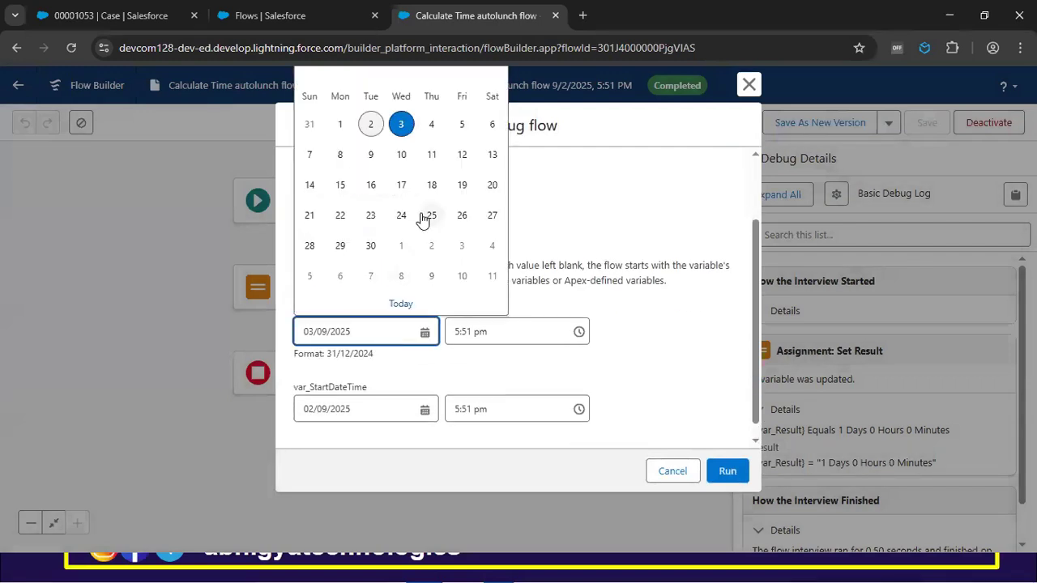
{"action": "left_click", "coordinate": [438, 129]}
{"action": "left_click", "coordinate": [512, 332]}
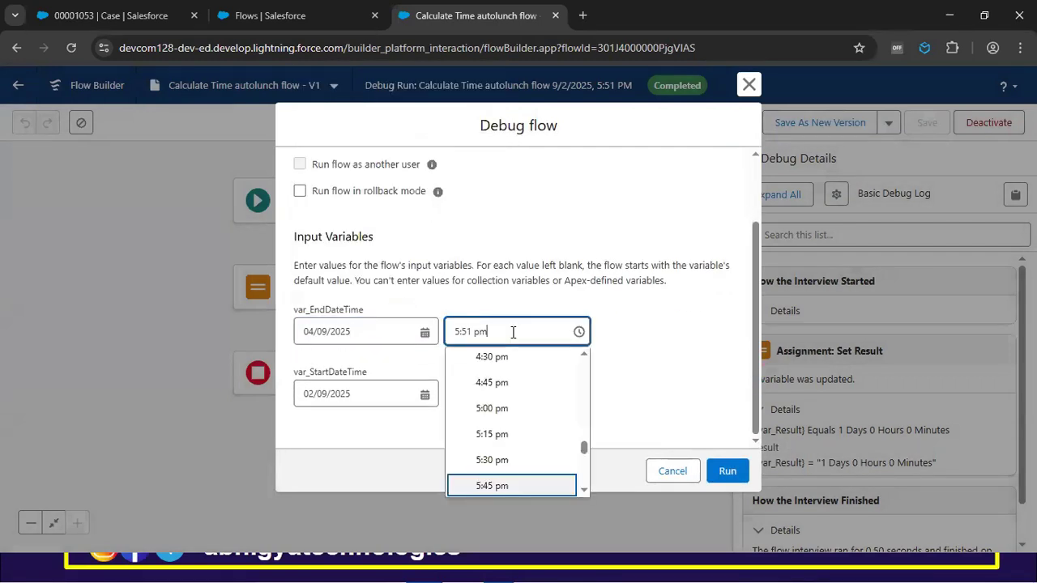
{"action": "scroll", "coordinate": [532, 475], "scroll_direction": "down", "scroll_amount": 1}
{"action": "left_click", "coordinate": [529, 439]}
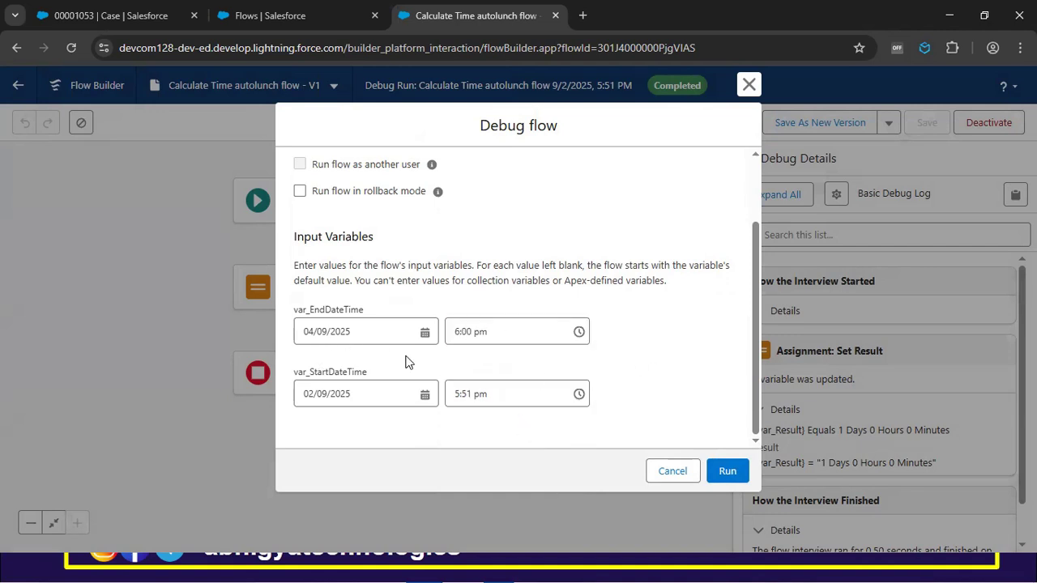
{"action": "left_click", "coordinate": [727, 475]}
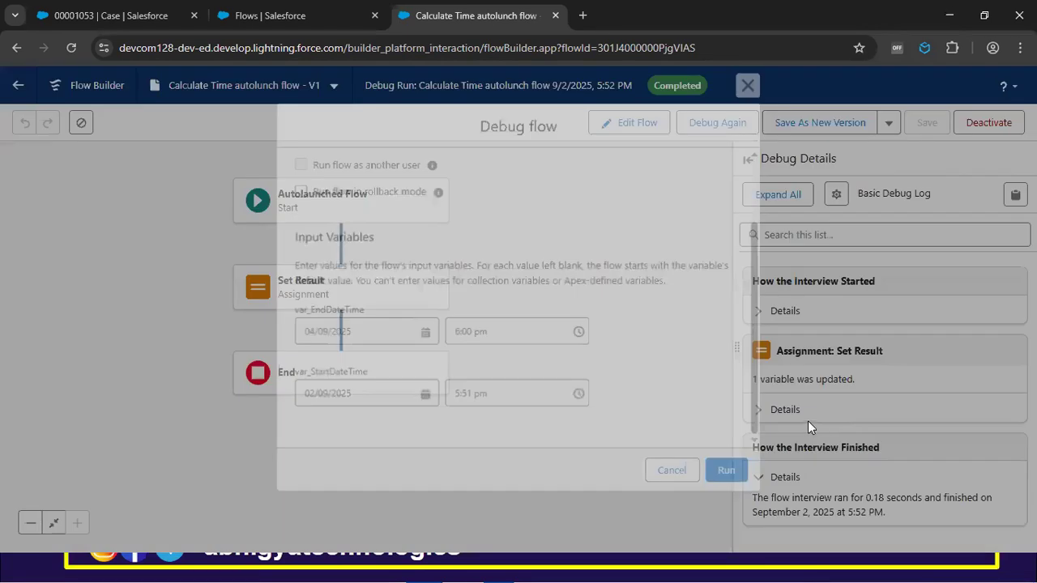
Compare the second debug run's Set Result details with the start and end date/times in the interview start details
{"action": "left_click", "coordinate": [808, 419]}
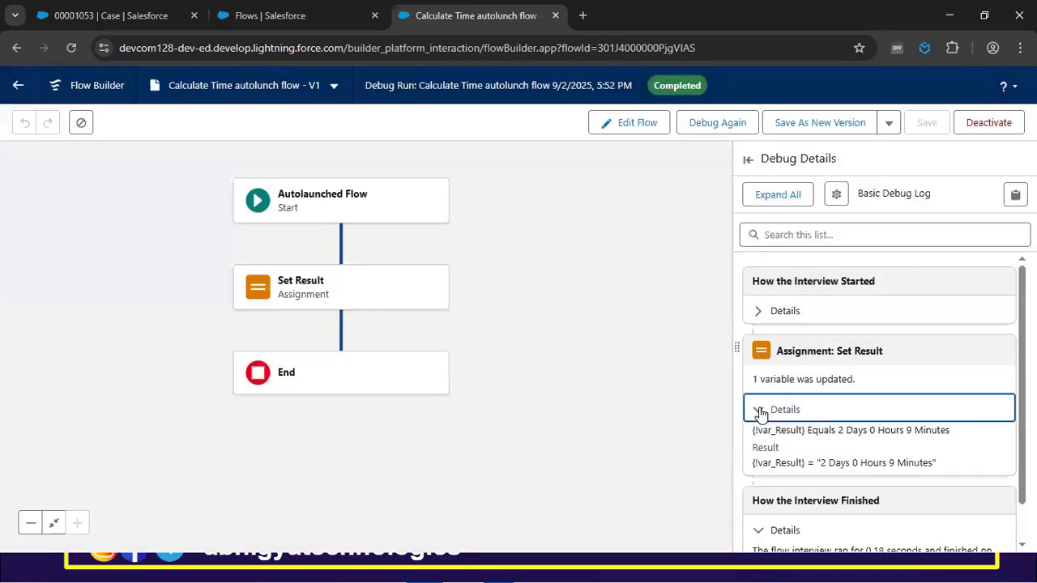
{"action": "scroll", "coordinate": [855, 421], "scroll_direction": "down", "scroll_amount": 1}
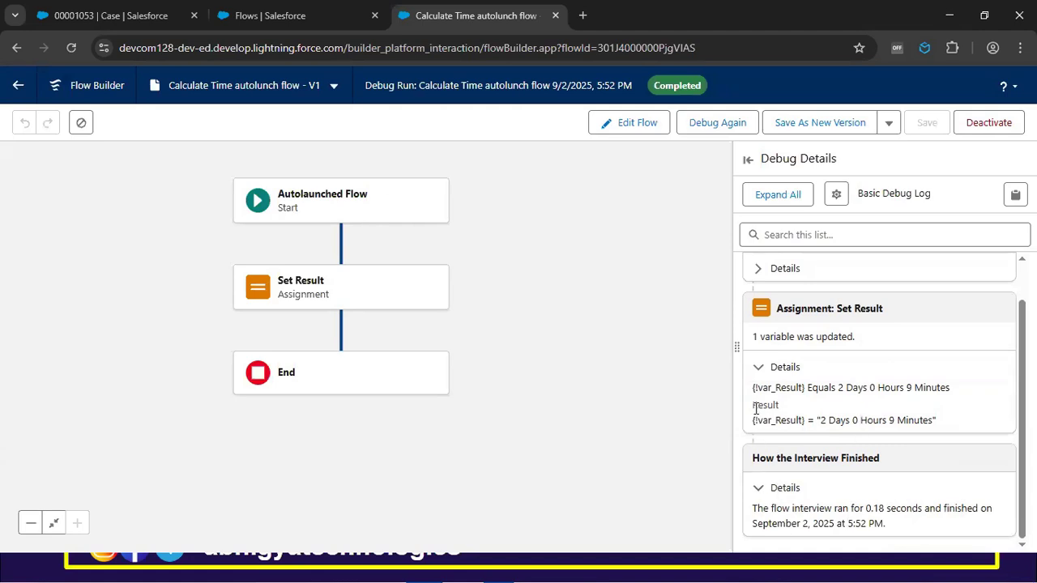
{"action": "left_click", "coordinate": [754, 268]}
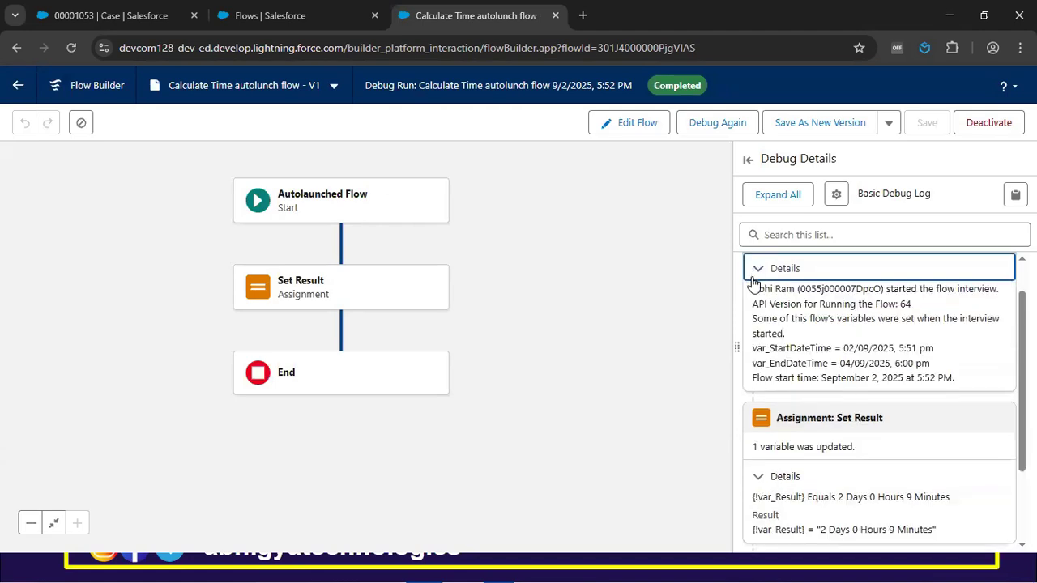
{"action": "left_click_drag", "start_coordinate": [848, 349], "coordinate": [911, 364]}
{"action": "left_click", "coordinate": [910, 364]}
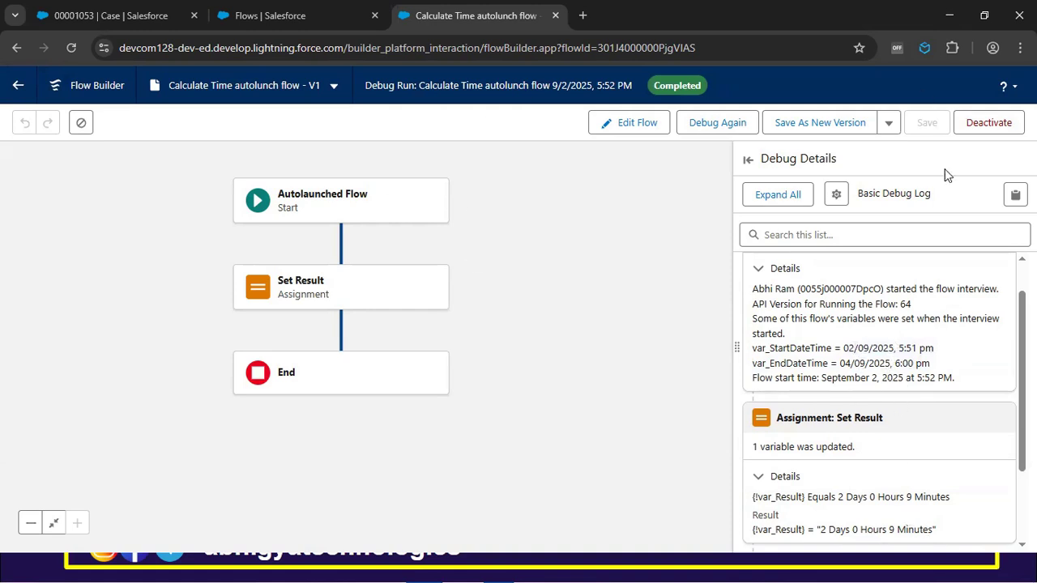
Create a new Screen Flow from the Flows list in Setup, keeping the debugged flow open
{"action": "left_click", "coordinate": [321, 20]}
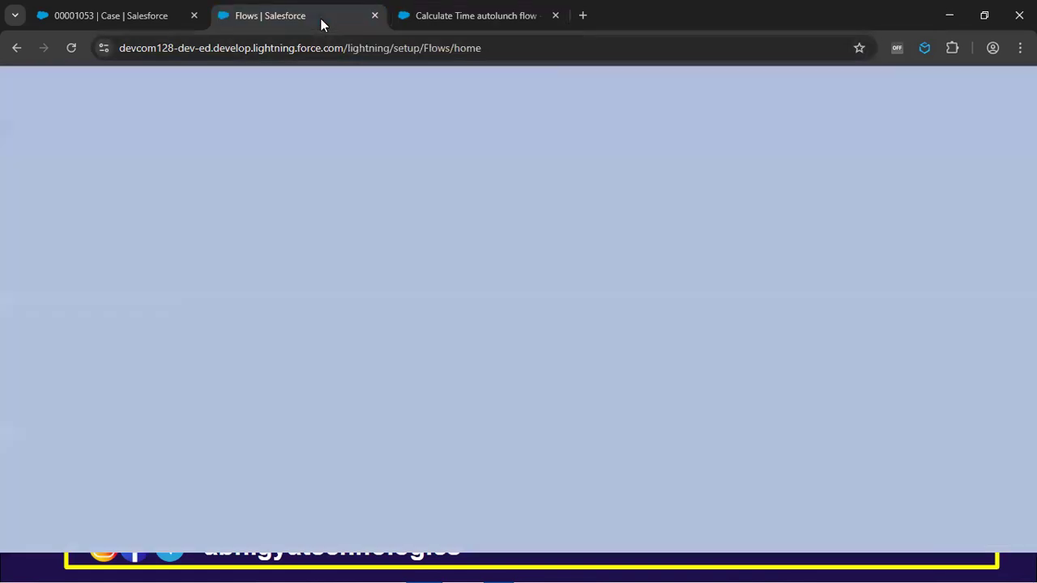
{"action": "left_click", "coordinate": [990, 179]}
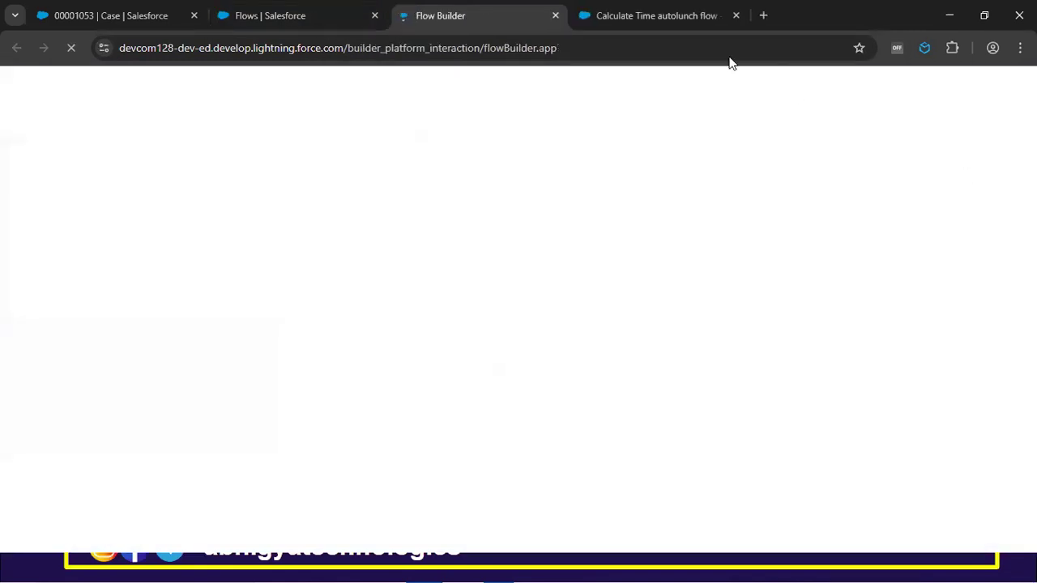
{"action": "left_click", "coordinate": [678, 18]}
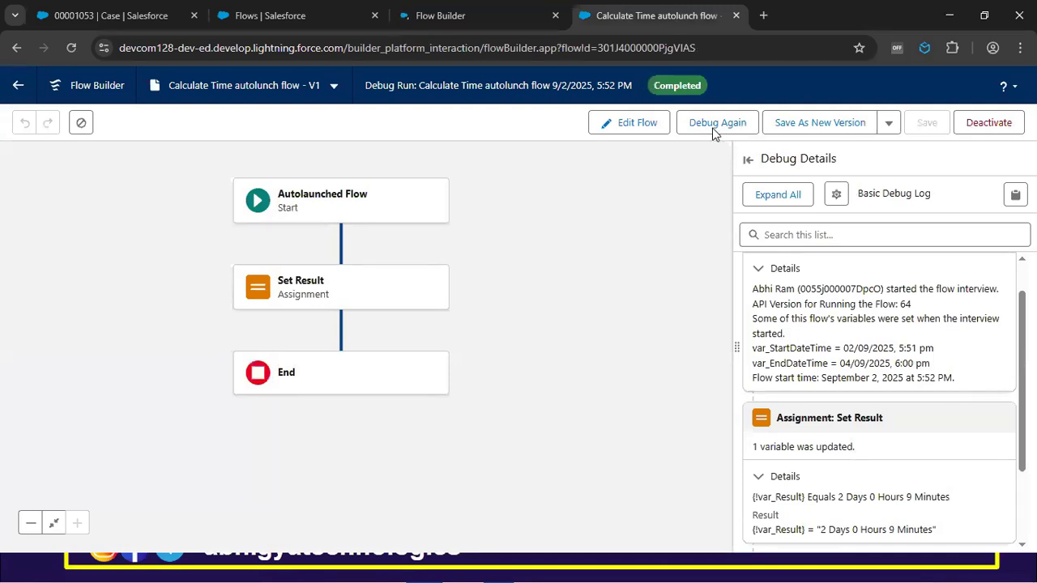
{"action": "left_click", "coordinate": [487, 17]}
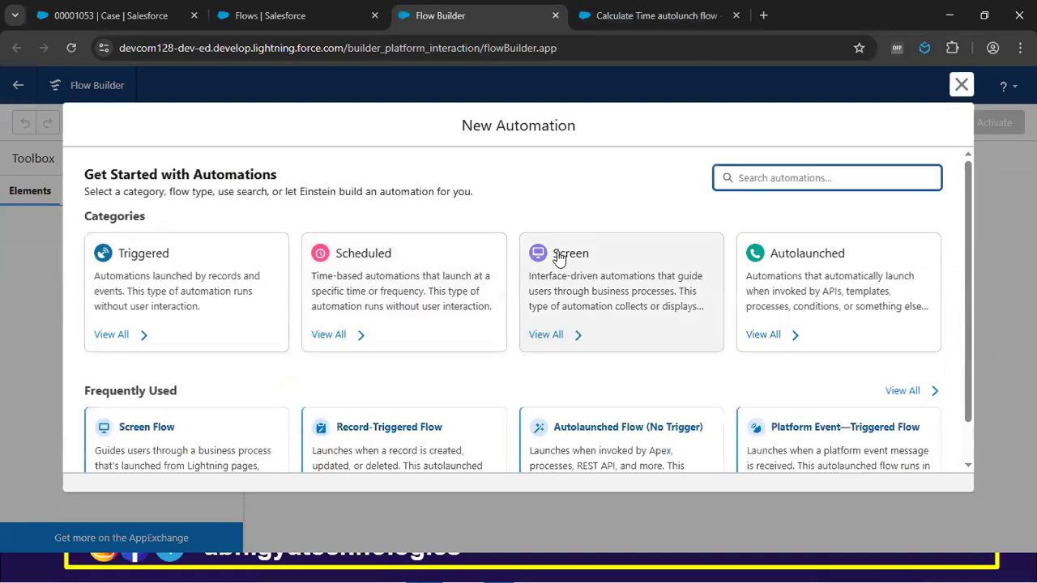
{"action": "left_click", "coordinate": [162, 426]}
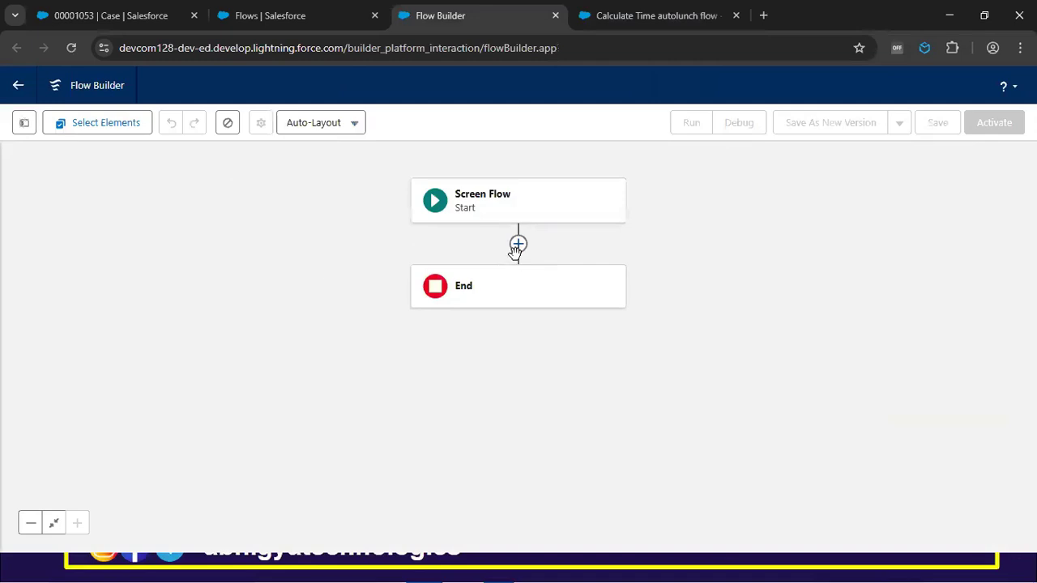
Start a Screen element after Start with the label Calculate Time Difference and API name Calculate_Time_Difference
{"action": "left_click", "coordinate": [518, 245]}
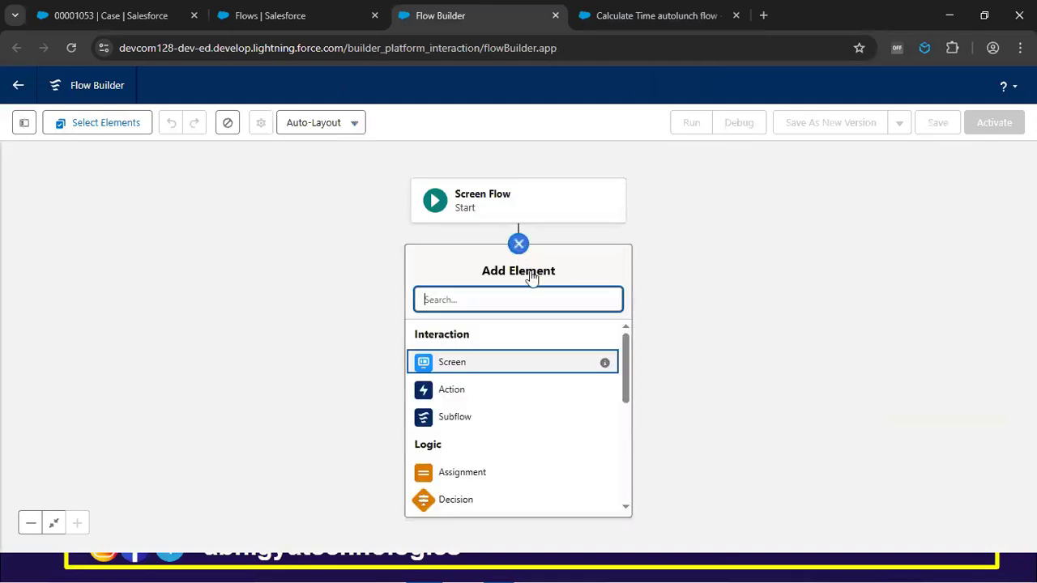
{"action": "left_click", "coordinate": [477, 370]}
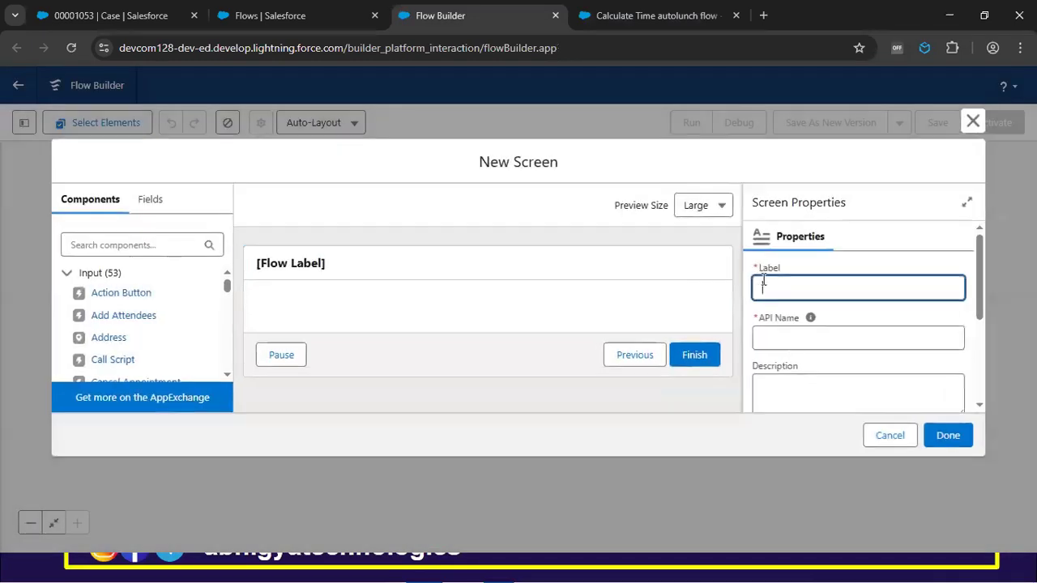
{"action": "type", "text": "Calcu"}
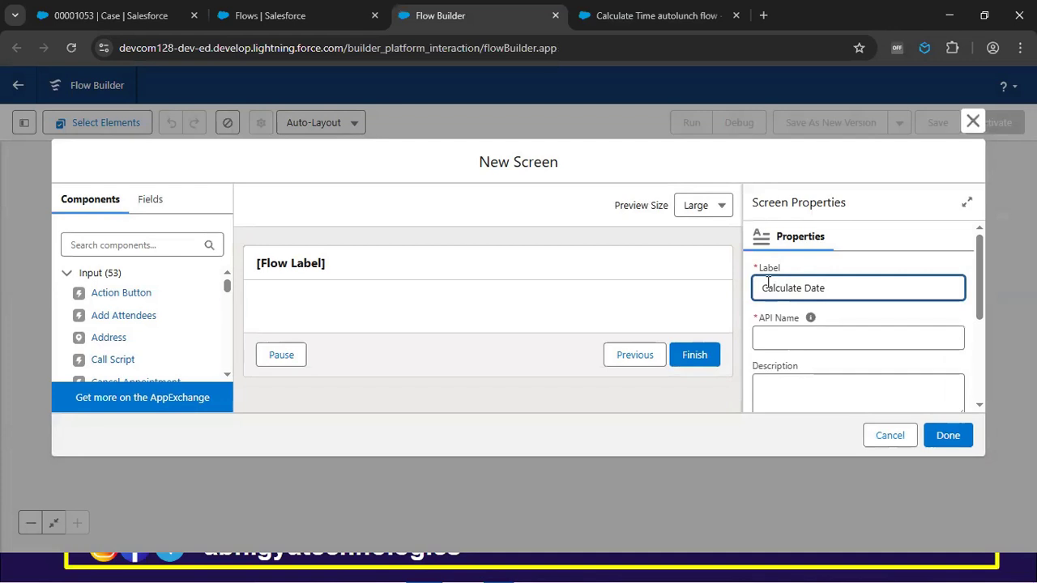
{"action": "type", "text": "late Time"}
{"action": "left_click", "coordinate": [822, 343]}
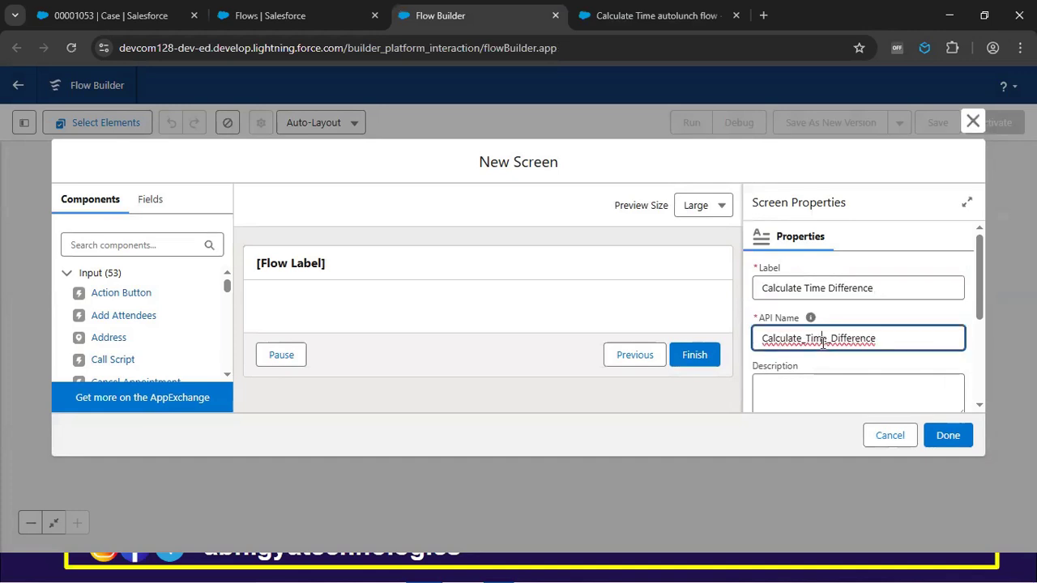
{"action": "scroll", "coordinate": [818, 347], "scroll_direction": "down", "scroll_amount": 1}
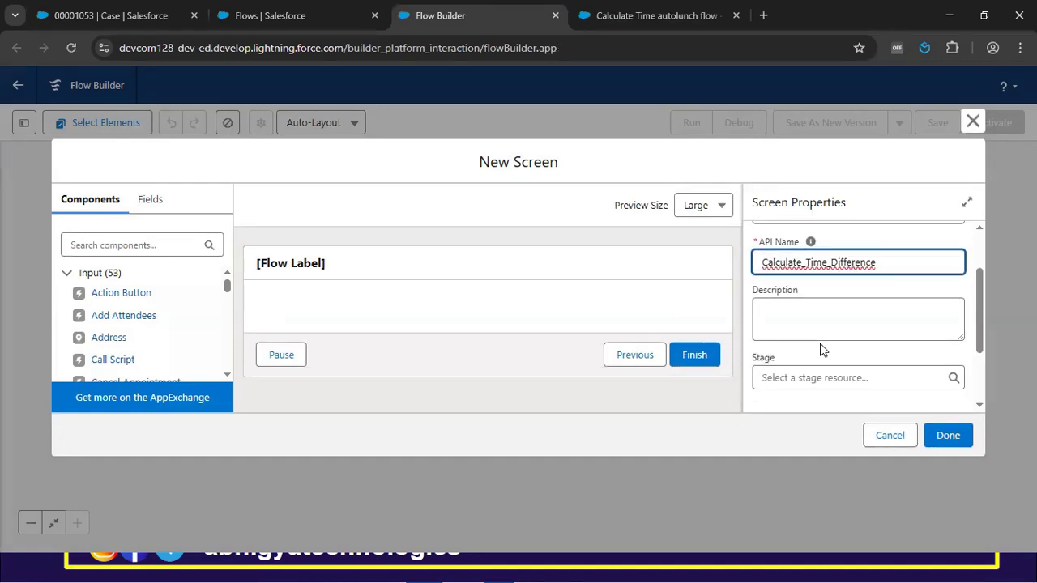
Add a required Date & Time component to the screen with label Start Date Time and API name Start_Date_Time
{"action": "left_click", "coordinate": [126, 244]}
{"action": "type", "text": "date"}
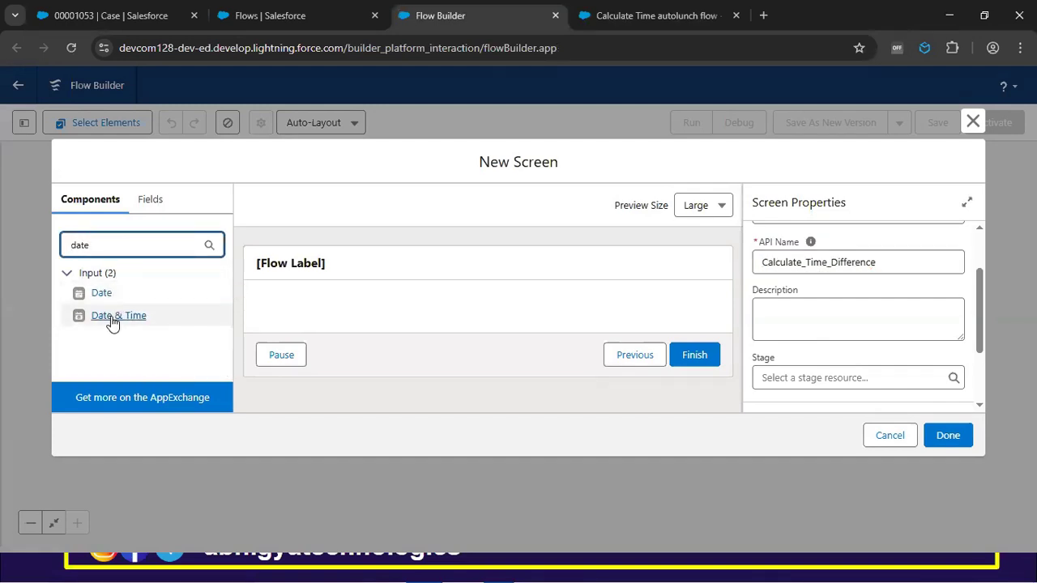
{"action": "left_click_drag", "start_coordinate": [113, 316], "coordinate": [330, 321]}
{"action": "left_click", "coordinate": [838, 290]}
{"action": "type", "text": "Start Date "}
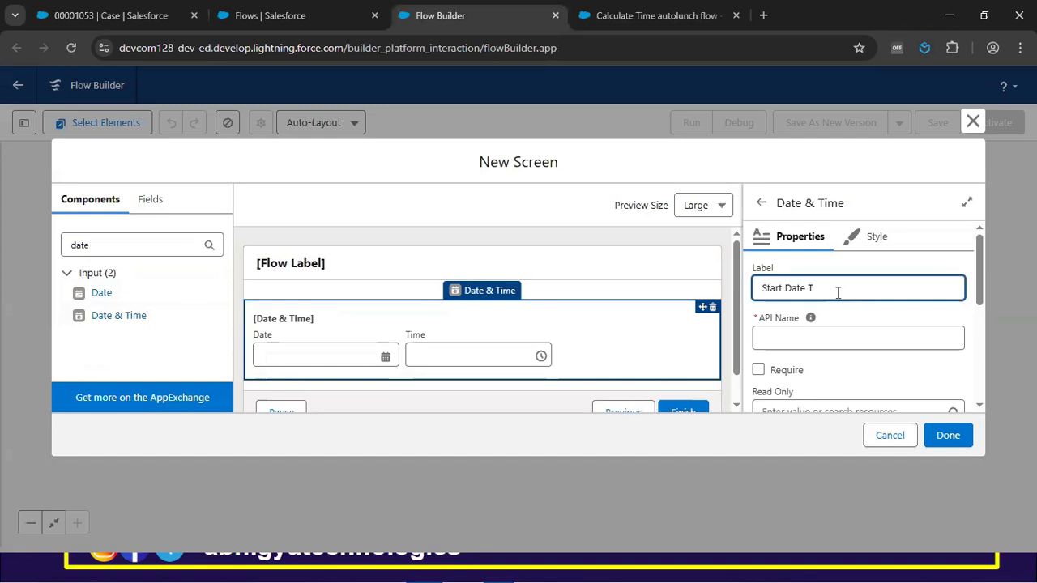
{"action": "type", "text": "Time"}
{"action": "left_click", "coordinate": [829, 337]}
{"action": "left_click", "coordinate": [758, 371]}
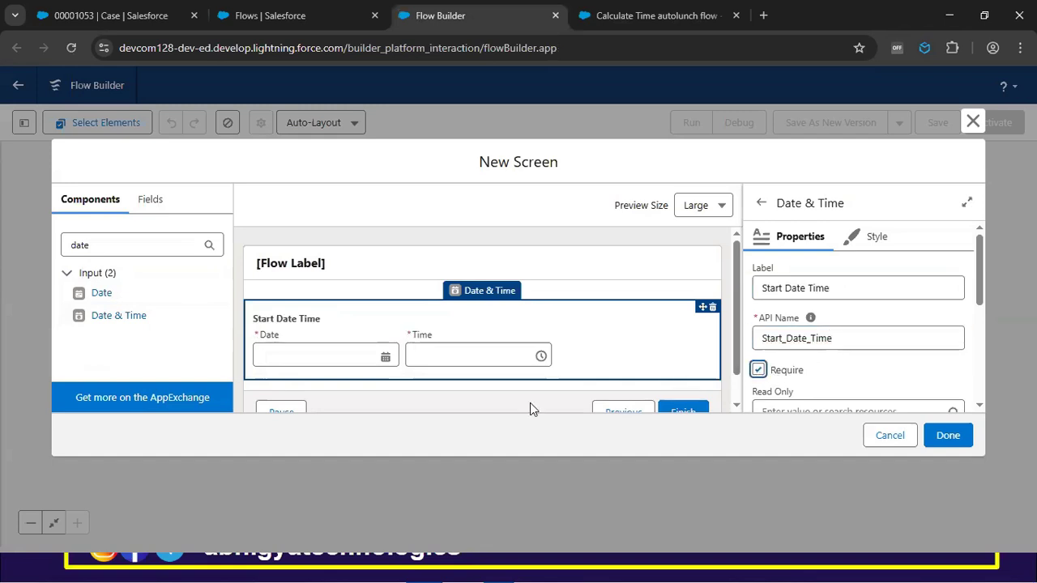
Add a second required Date & Time component below with label End Date Time and API name End_Date_Time
{"action": "left_click_drag", "start_coordinate": [122, 317], "coordinate": [328, 375]}
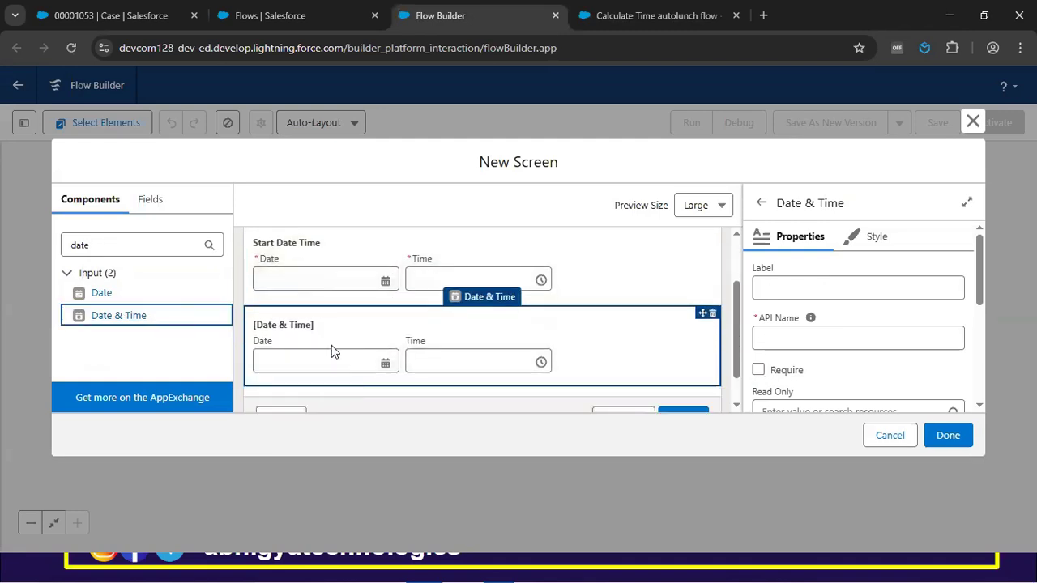
{"action": "left_click", "coordinate": [834, 289]}
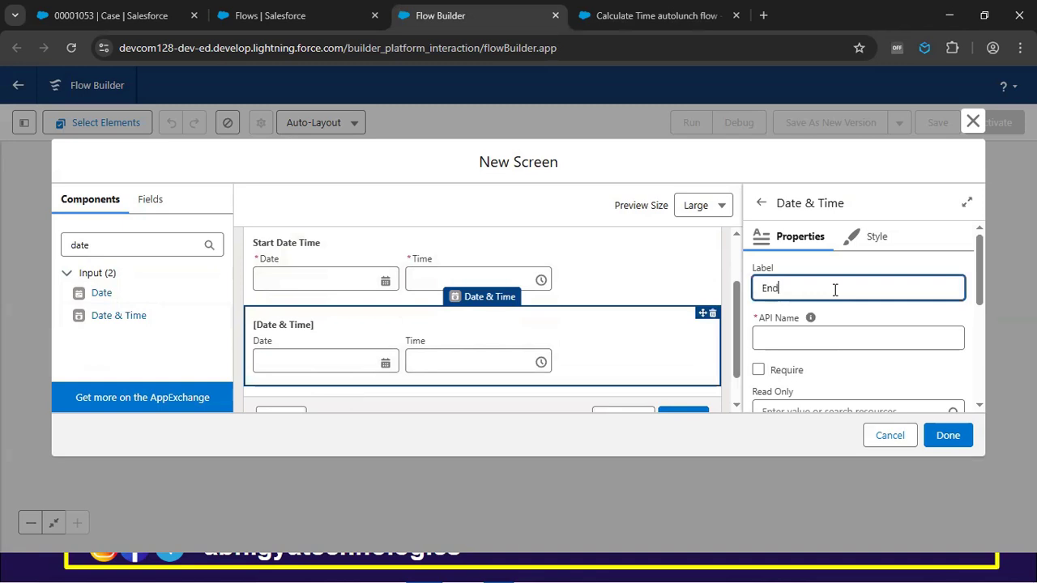
{"action": "type", "text": "End Date Tiu"}
{"action": "type", "text": "e"}
{"action": "left_click", "coordinate": [807, 340]}
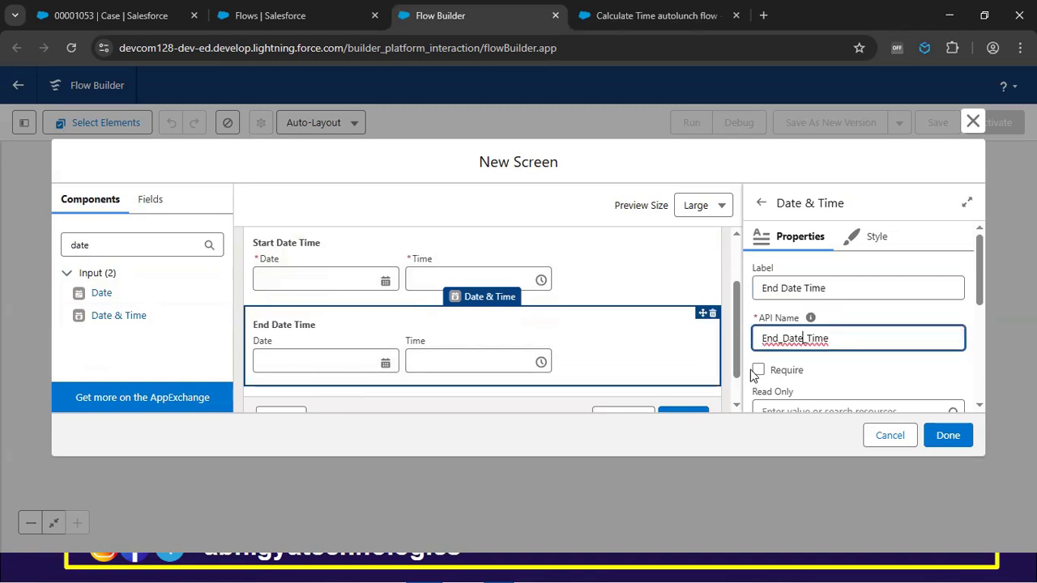
{"action": "left_click", "coordinate": [759, 371]}
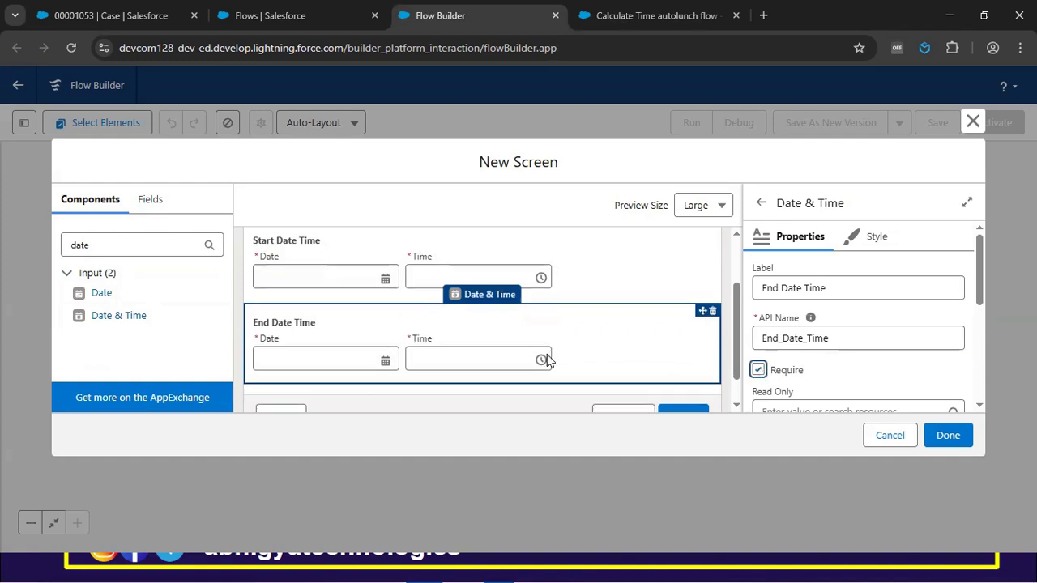
Add a Section component to the screen and give it a second column so both are half width
{"action": "scroll", "coordinate": [540, 362], "scroll_direction": "down", "scroll_amount": 1}
{"action": "double_click", "coordinate": [146, 247]}
{"action": "type", "text": "sec"}
{"action": "left_click_drag", "start_coordinate": [111, 299], "coordinate": [340, 252]}
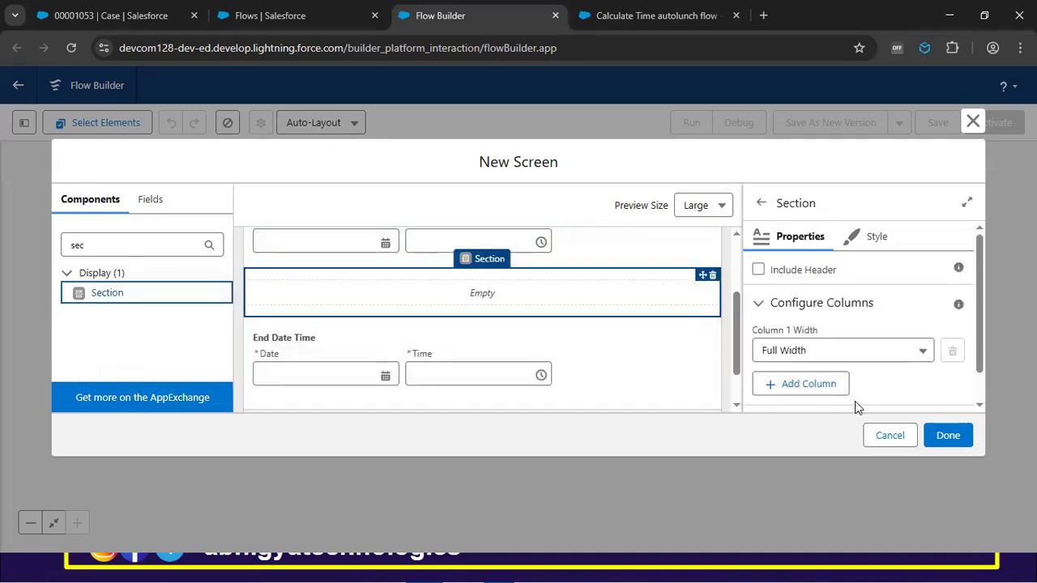
{"action": "left_click", "coordinate": [792, 386]}
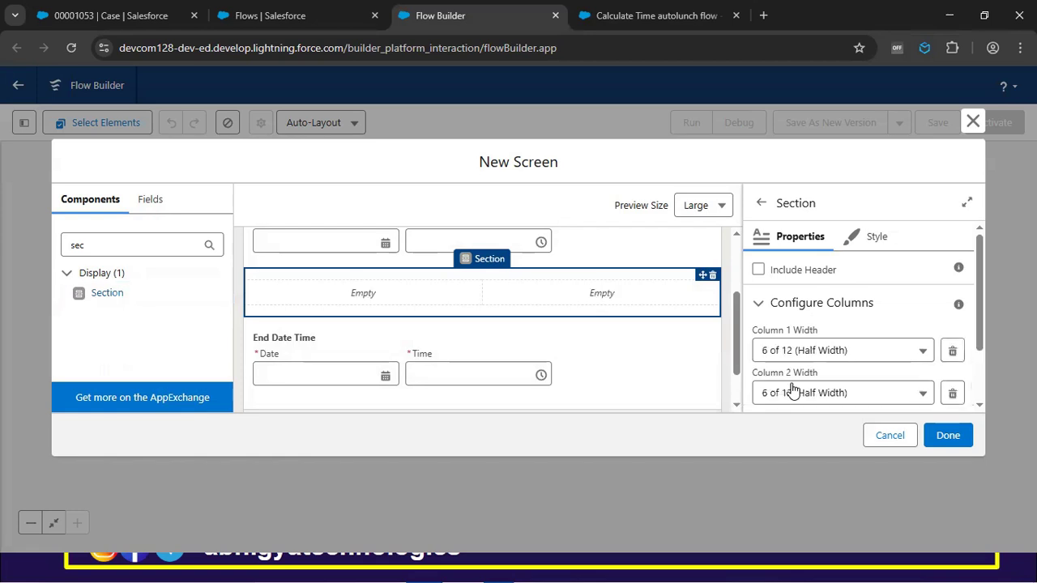
Place Start Date Time in the section's first column and End Date Time in its second column
{"action": "scroll", "coordinate": [353, 329], "scroll_direction": "up", "scroll_amount": 1}
{"action": "left_click_drag", "start_coordinate": [349, 326], "coordinate": [586, 264]}
{"action": "scroll", "coordinate": [320, 365], "scroll_direction": "down", "scroll_amount": 1}
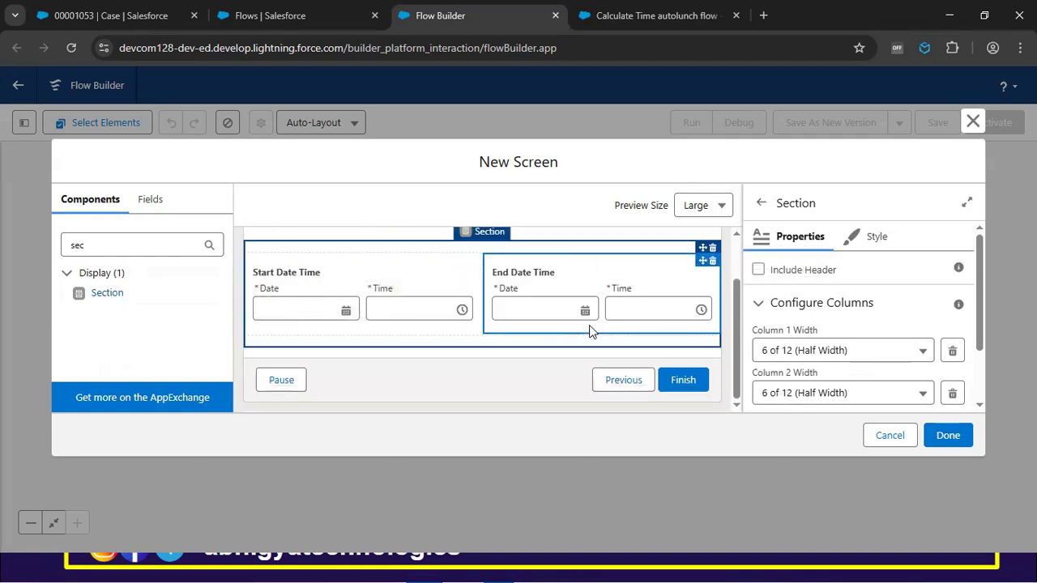
Add an Action Button below the section with API name Calculate and label Calculate
{"action": "double_click", "coordinate": [115, 252]}
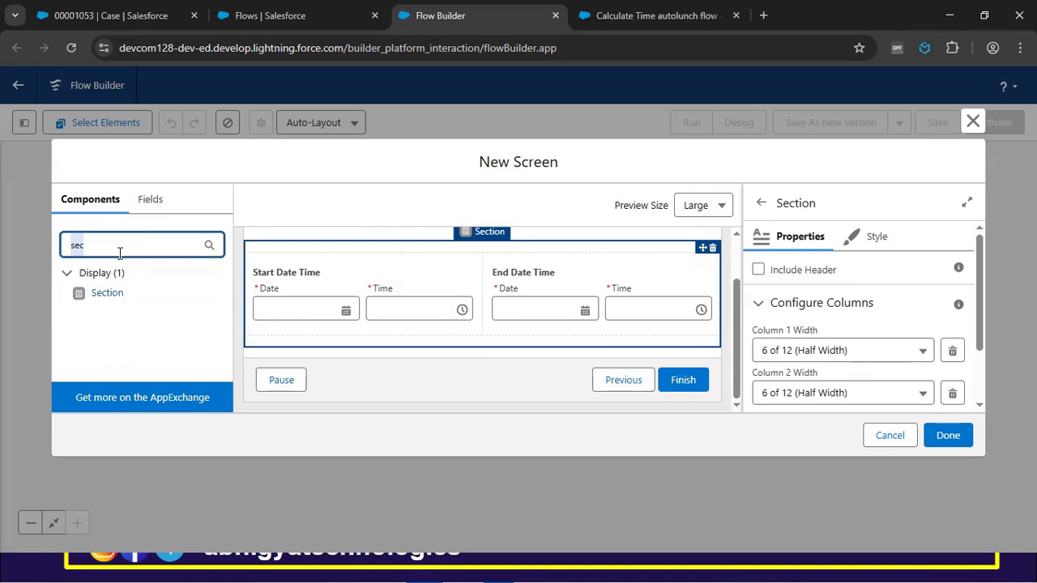
{"action": "type", "text": "bt"}
{"action": "key", "text": "BackSpace"}
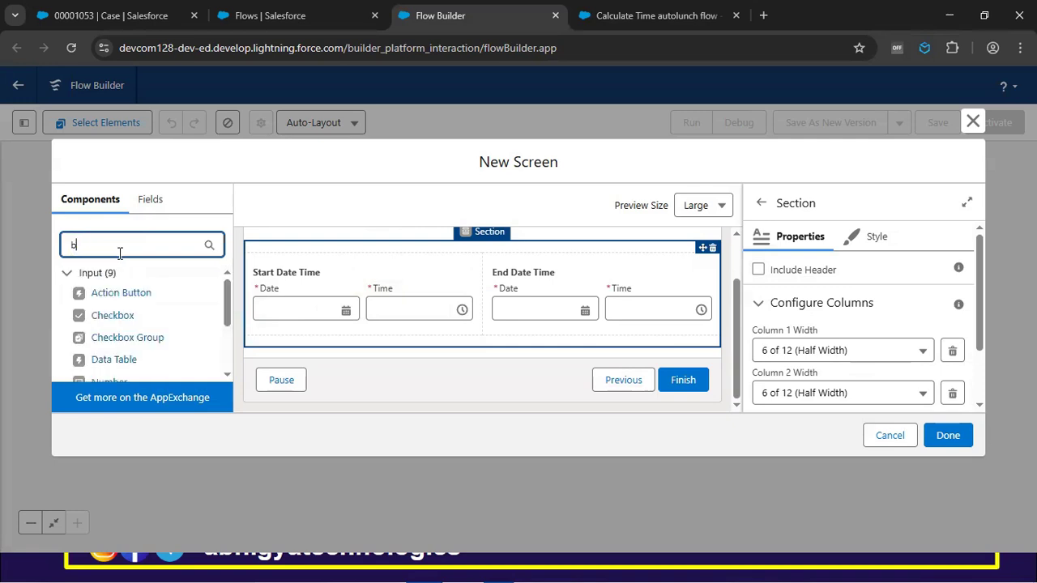
{"action": "left_click_drag", "start_coordinate": [121, 292], "coordinate": [317, 345]}
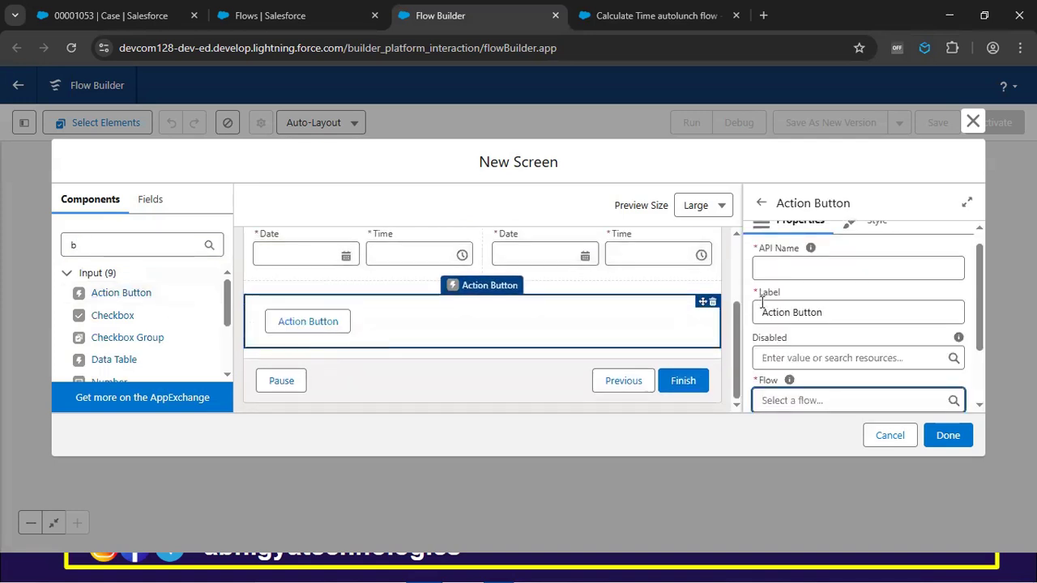
{"action": "left_click", "coordinate": [831, 278]}
{"action": "type", "text": "Calc"}
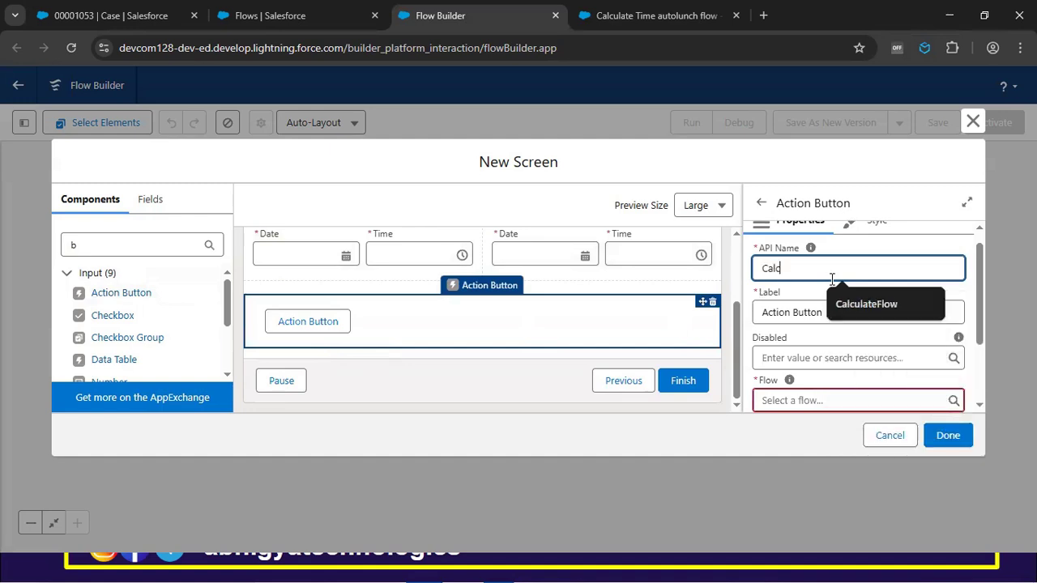
{"action": "type", "text": "ulate"}
{"action": "left_click", "coordinate": [798, 332]}
{"action": "triple_click", "coordinate": [799, 316]}
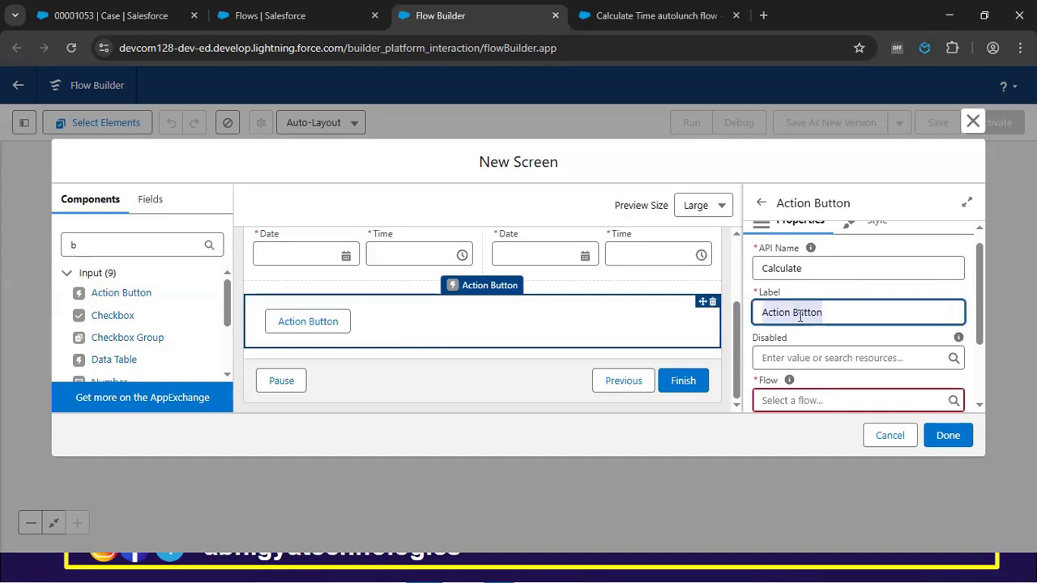
{"action": "type", "text": "Cal"}
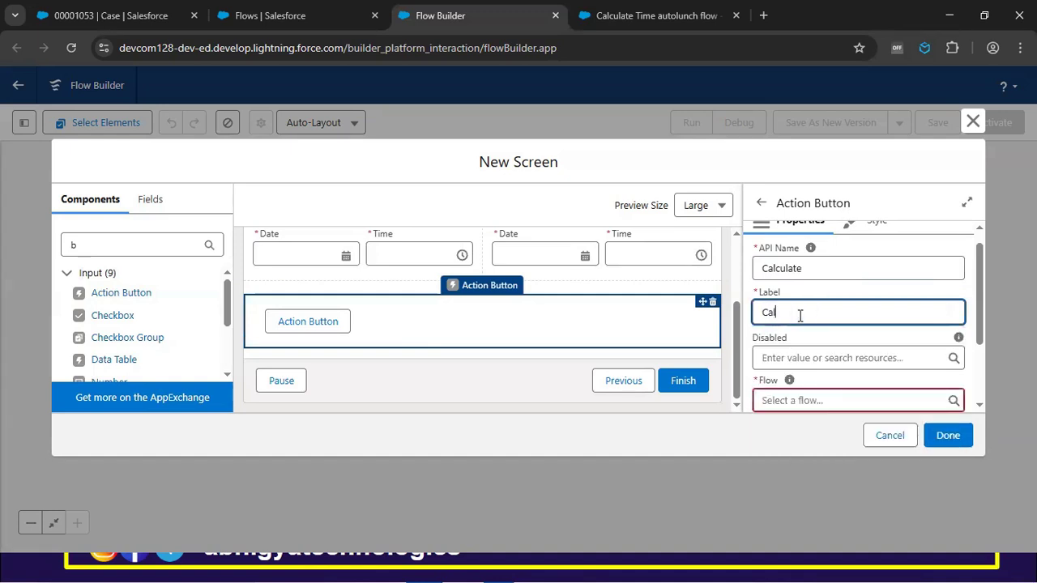
{"action": "key", "text": "BackSpace"}
{"action": "key", "text": "BackSpace"}
Assign the Calculate Time autolunch flow to the Calculate button, checking the flow's name in its own browser tab
{"action": "left_click", "coordinate": [807, 400]}
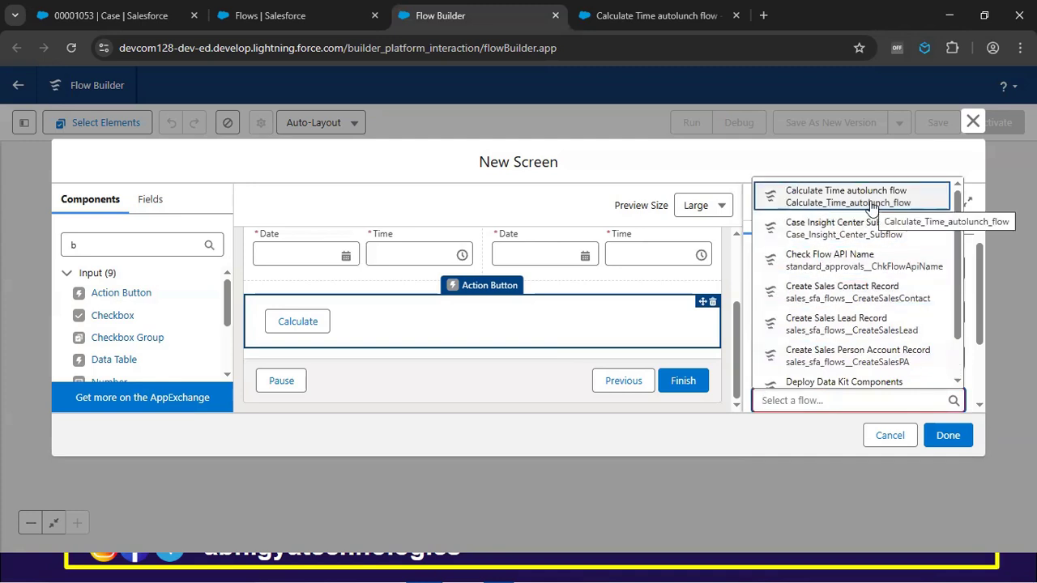
{"action": "left_click", "coordinate": [707, 22]}
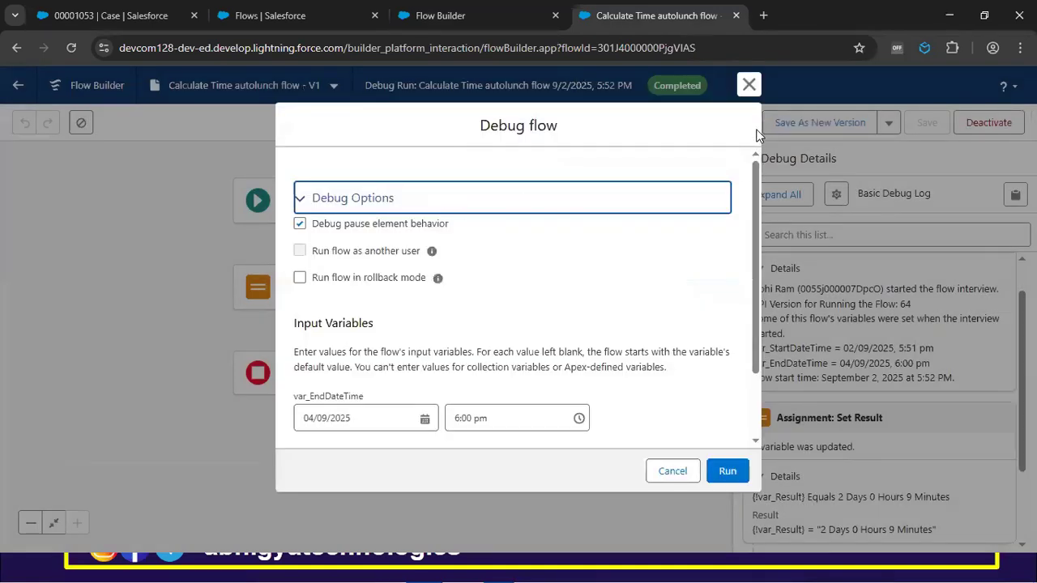
{"action": "left_click", "coordinate": [748, 84]}
{"action": "left_click_drag", "start_coordinate": [428, 87], "coordinate": [551, 84]}
{"action": "left_click", "coordinate": [549, 85]}
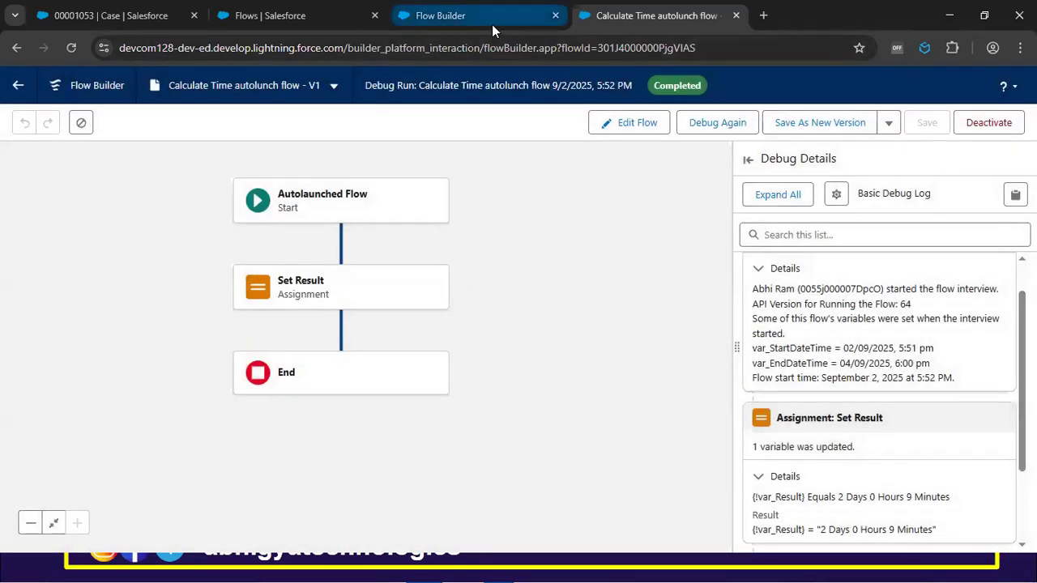
{"action": "left_click", "coordinate": [470, 15]}
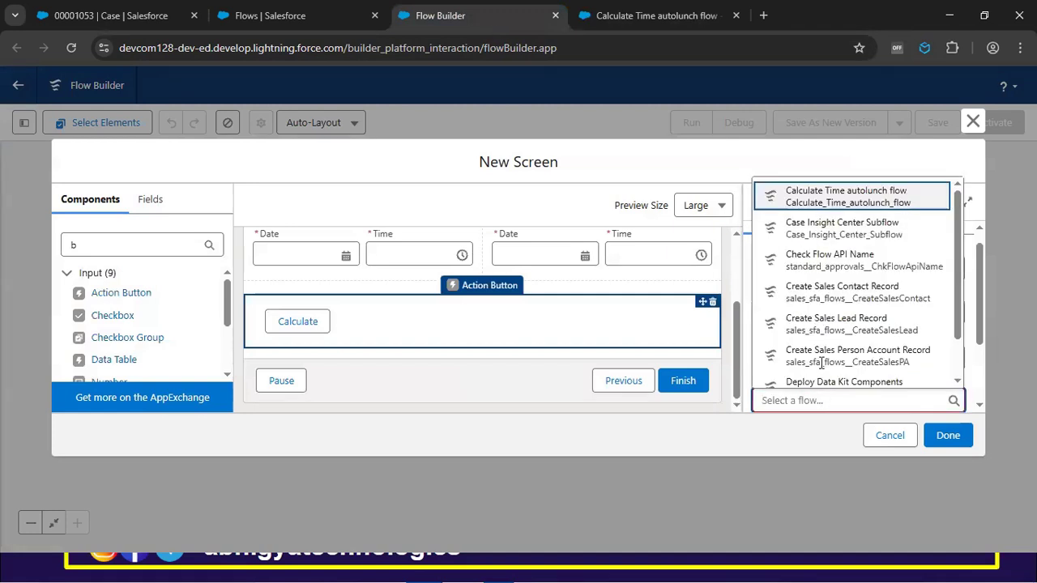
{"action": "left_click", "coordinate": [840, 196]}
{"action": "scroll", "coordinate": [838, 332], "scroll_direction": "down", "scroll_amount": 5}
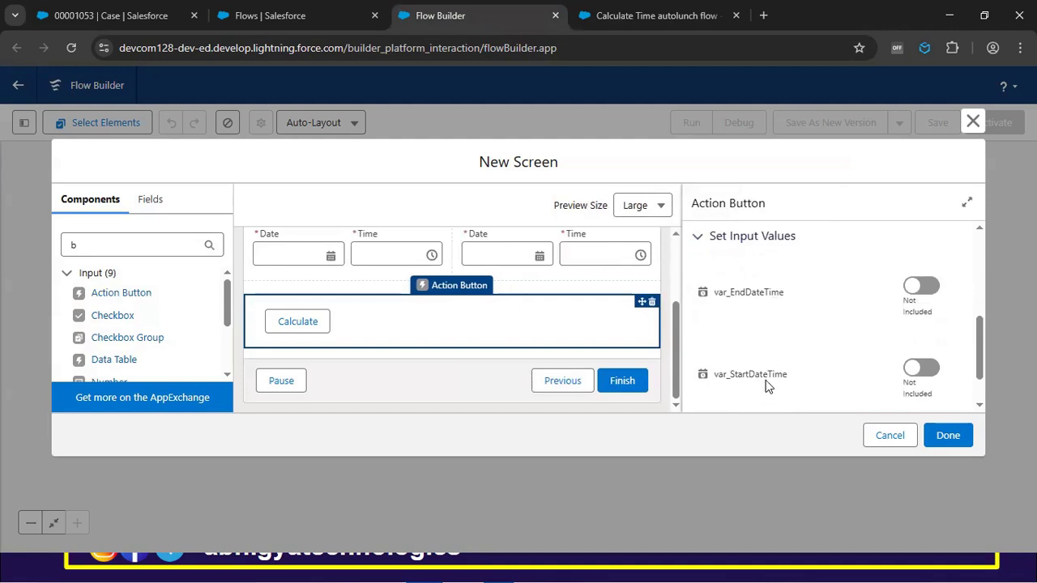
Review the availability settings of var_StartDateTime in the Calculate Time autolunch flow, and return to the new screen flow
{"action": "left_click", "coordinate": [620, 23]}
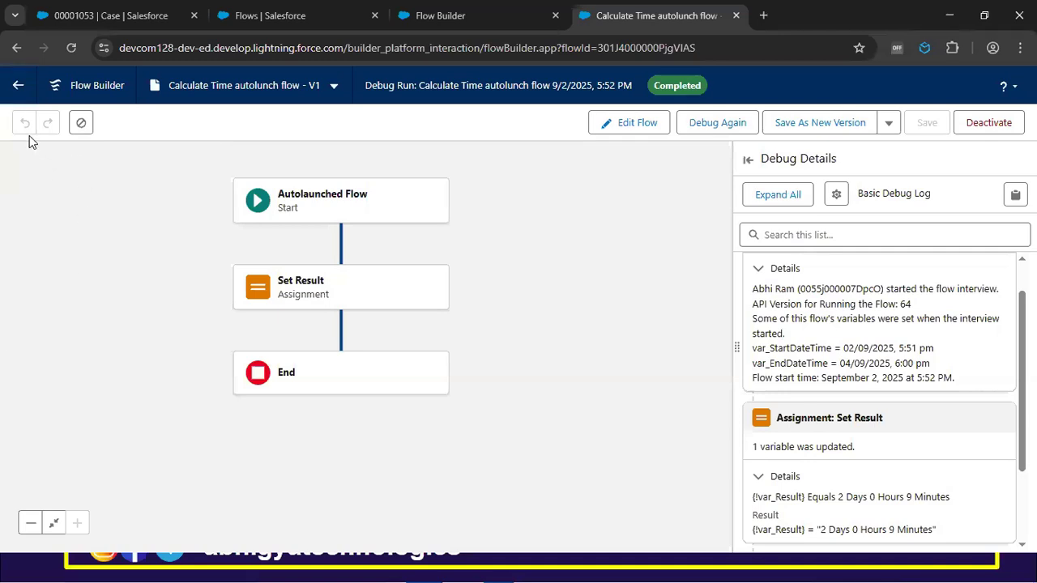
{"action": "left_click", "coordinate": [616, 130]}
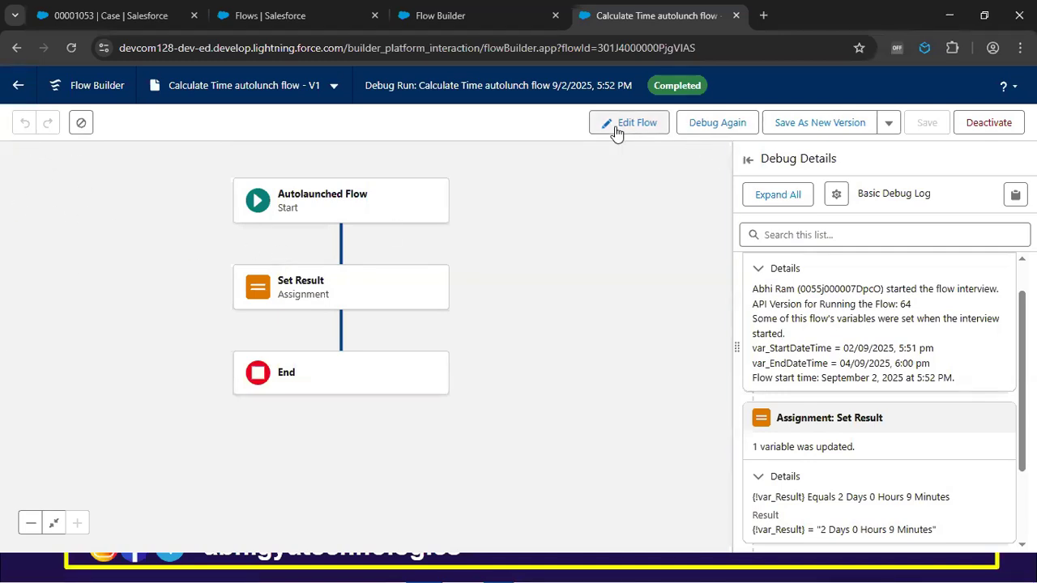
{"action": "scroll", "coordinate": [57, 442], "scroll_direction": "down", "scroll_amount": 1}
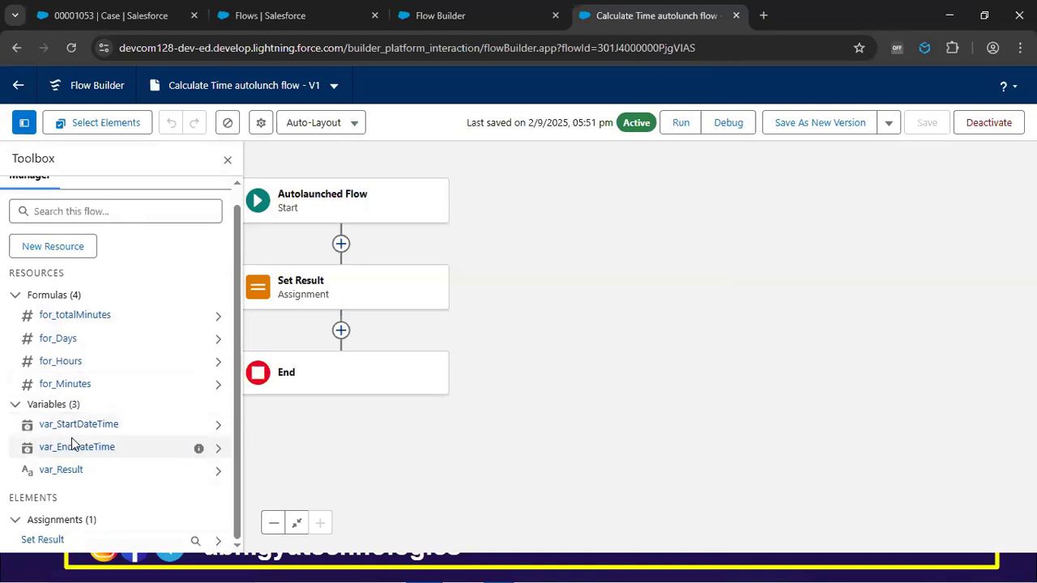
{"action": "left_click", "coordinate": [217, 427]}
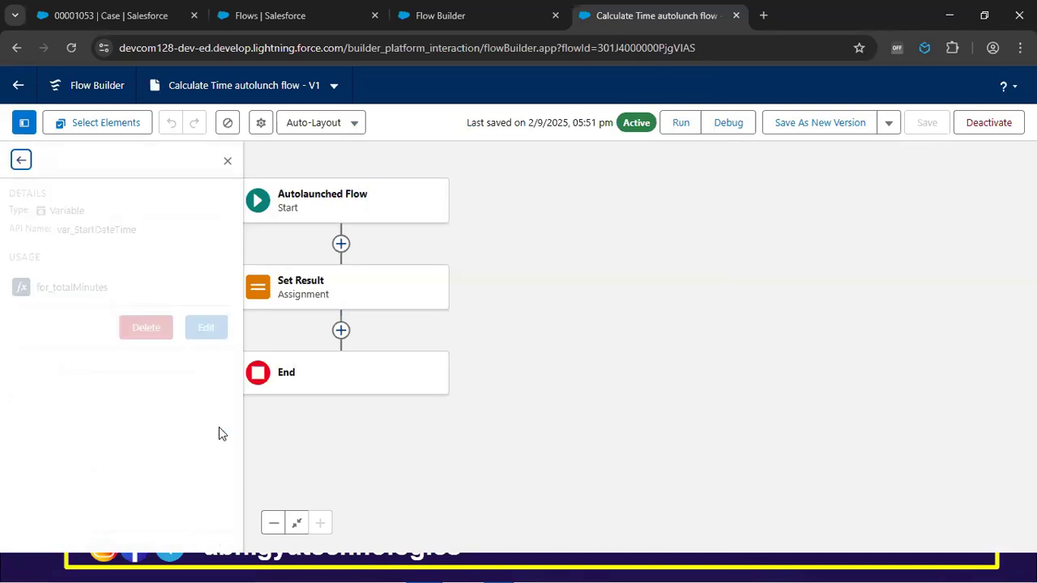
{"action": "left_click", "coordinate": [212, 330]}
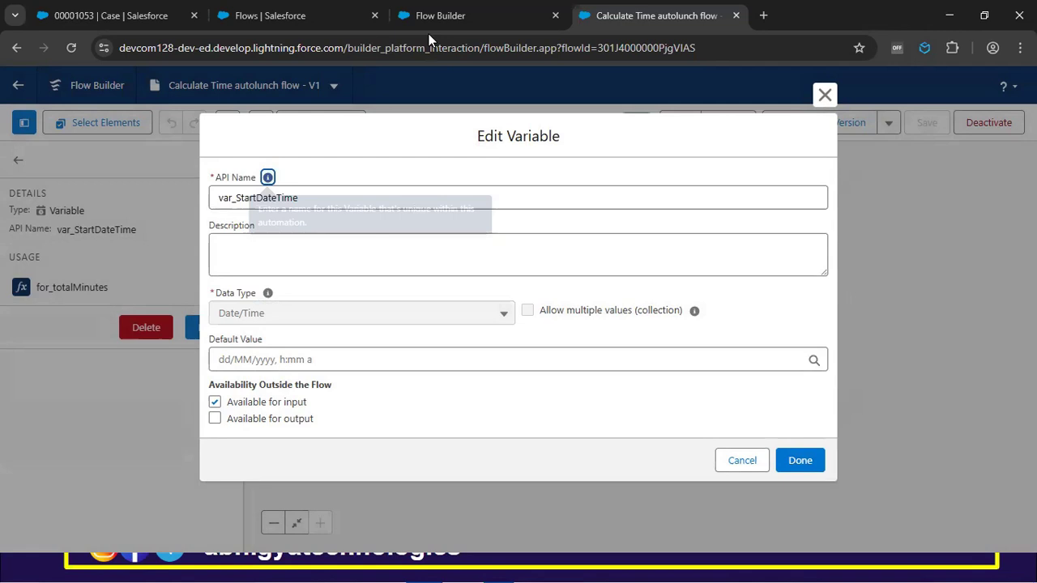
{"action": "left_click", "coordinate": [447, 17]}
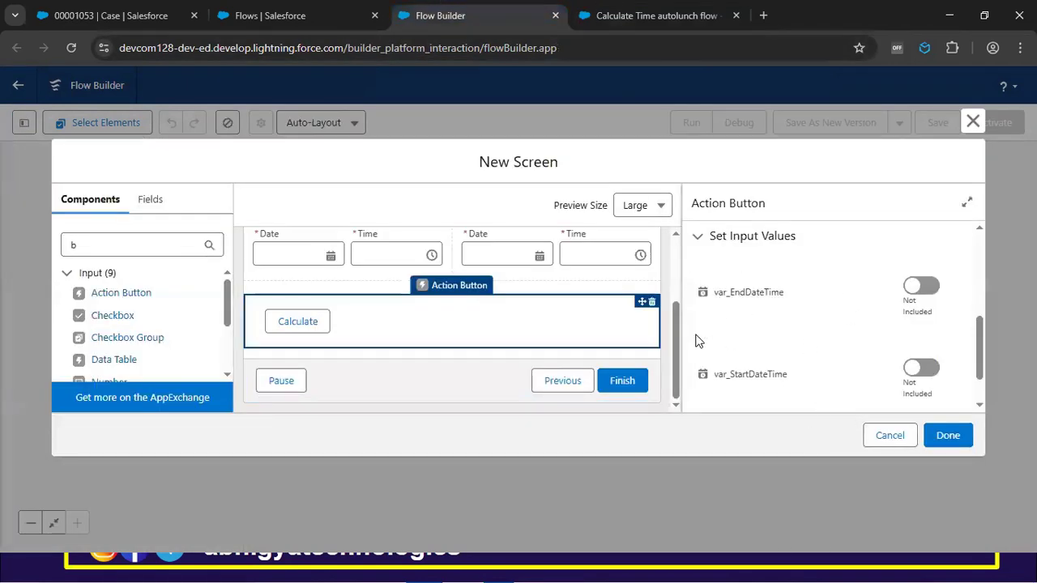
Include both button inputs, mapping var_EndDateTime to End_Date_Time and var_StartDateTime to Start_Date_Time
{"action": "left_click", "coordinate": [937, 288]}
{"action": "left_click", "coordinate": [813, 297]}
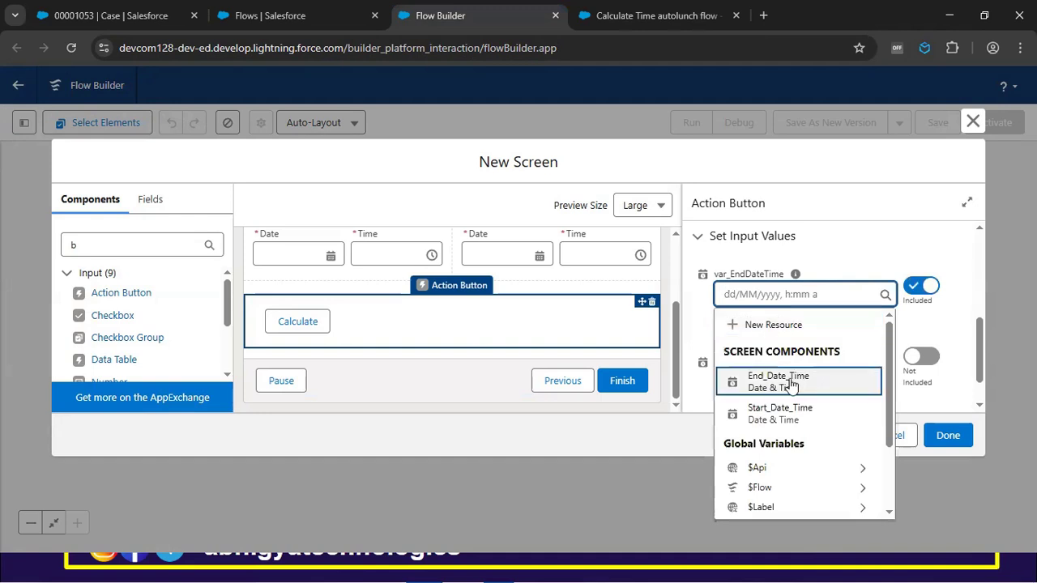
{"action": "left_click", "coordinate": [790, 383]}
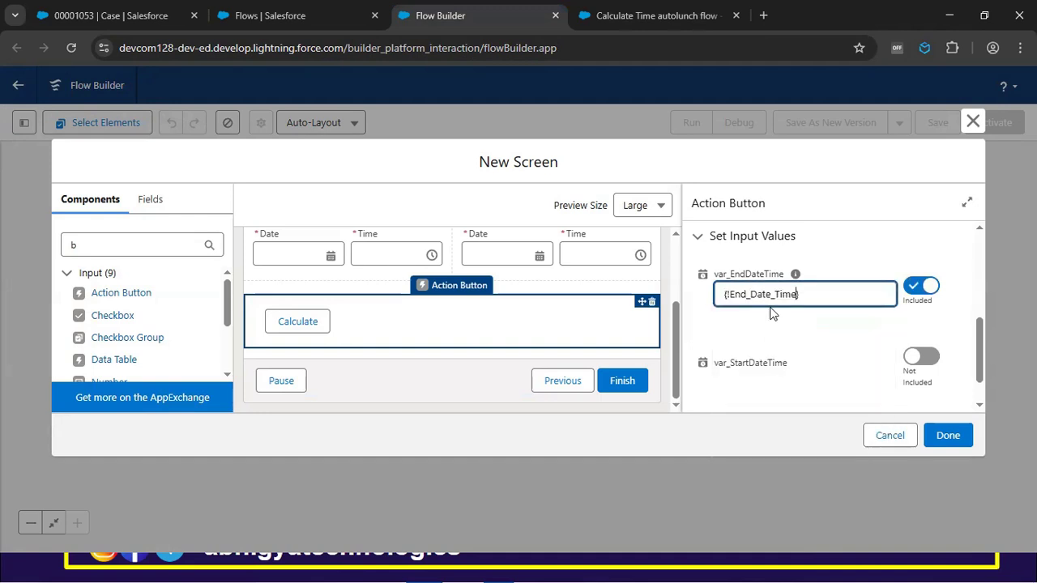
{"action": "left_click", "coordinate": [911, 361]}
{"action": "left_click", "coordinate": [790, 365]}
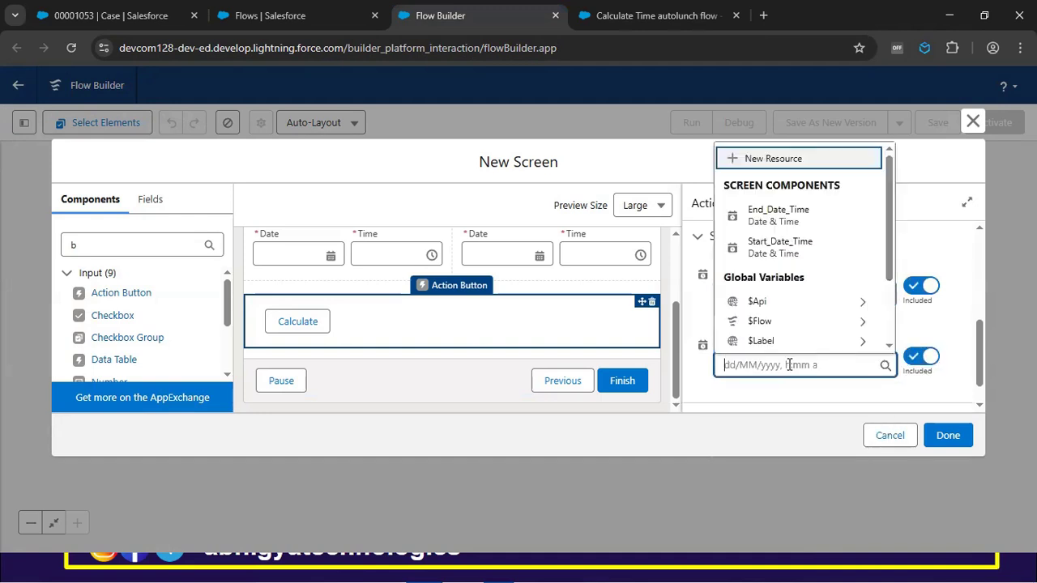
{"action": "left_click", "coordinate": [775, 248]}
Examine the output resources available from the Calculate button's flow action
{"action": "scroll", "coordinate": [773, 332], "scroll_direction": "down", "scroll_amount": 1}
{"action": "left_click", "coordinate": [729, 389]}
{"action": "scroll", "coordinate": [752, 347], "scroll_direction": "down", "scroll_amount": 1}
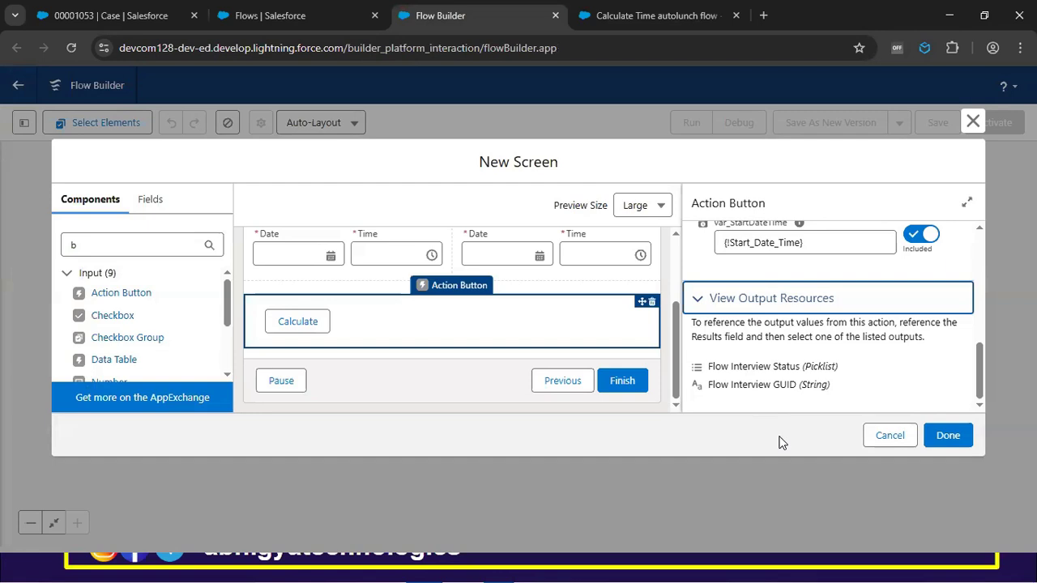
Add a Display Text component to the screen below the Calculate action button
{"action": "left_click", "coordinate": [118, 246]}
{"action": "type", "text": "b"}
{"action": "key", "text": "BackSpace"}
{"action": "type", "text": "dis"}
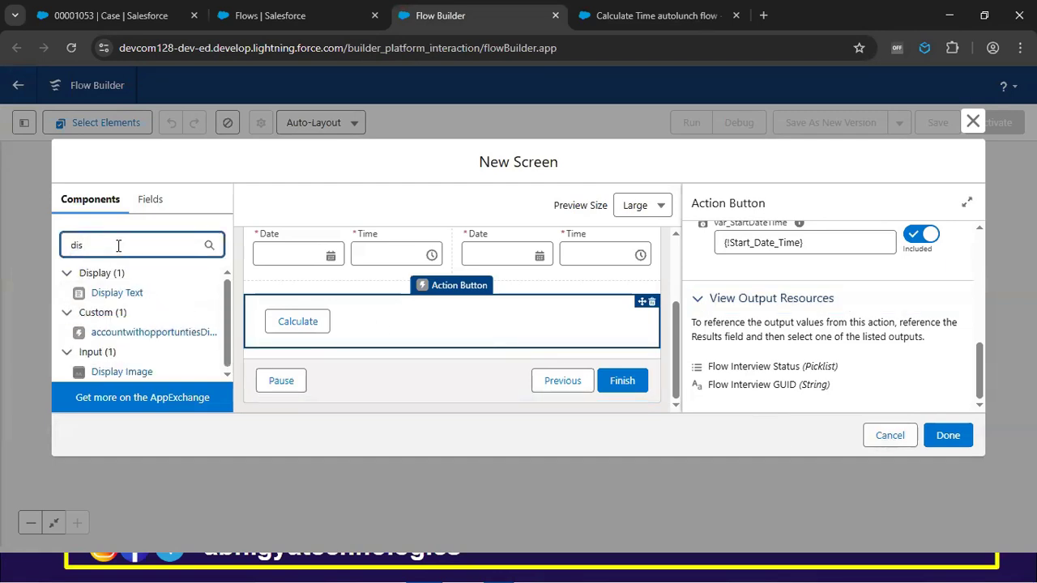
{"action": "left_click_drag", "start_coordinate": [120, 293], "coordinate": [318, 349]}
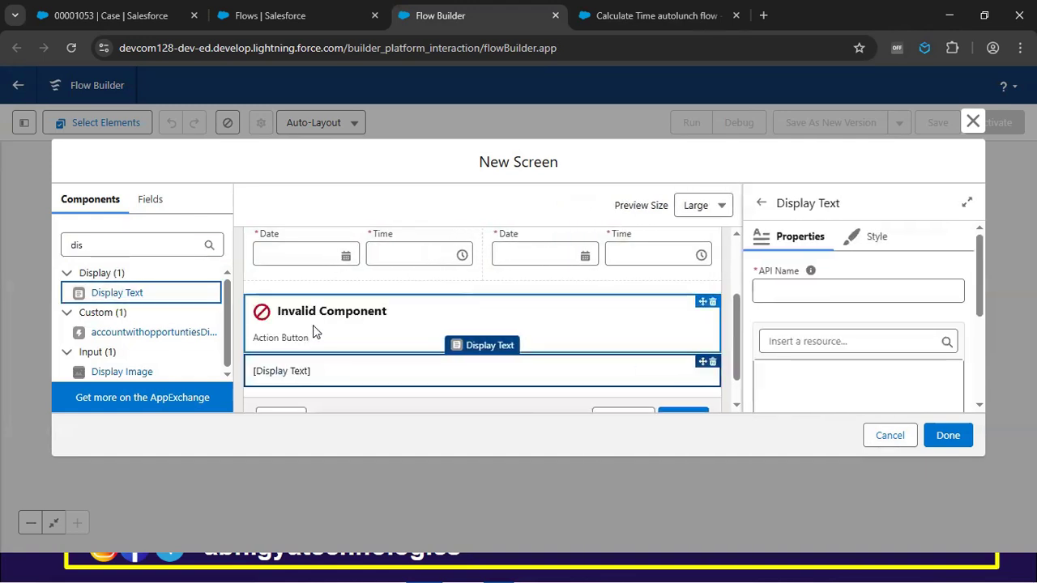
Fill in the missing API name Calculate_Time_autolunch_flow for the Calculate button's flow action
{"action": "left_click", "coordinate": [316, 332]}
{"action": "left_click", "coordinate": [313, 370]}
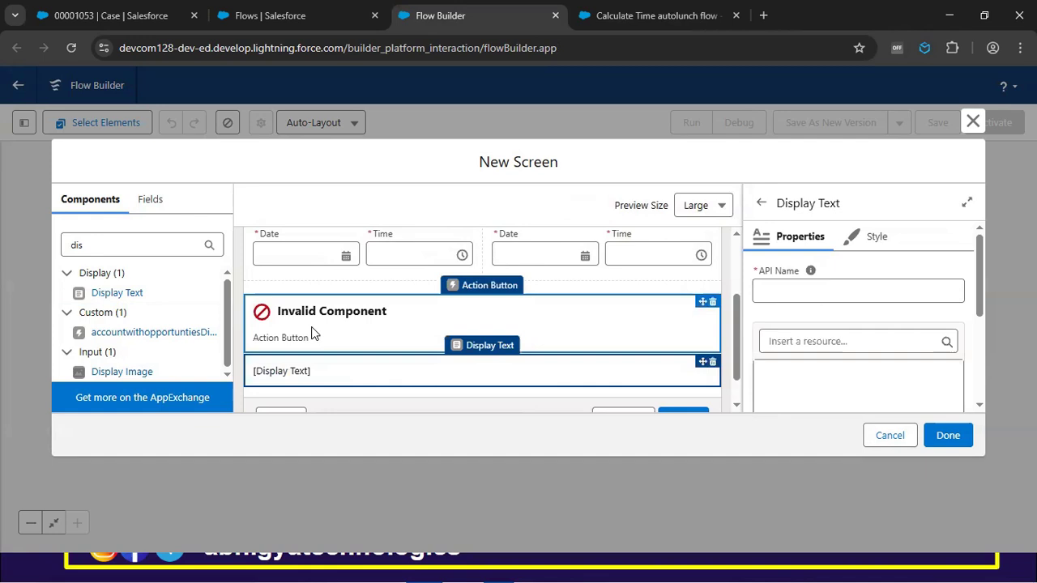
{"action": "left_click", "coordinate": [316, 332]}
{"action": "scroll", "coordinate": [799, 379], "scroll_direction": "down", "scroll_amount": 3}
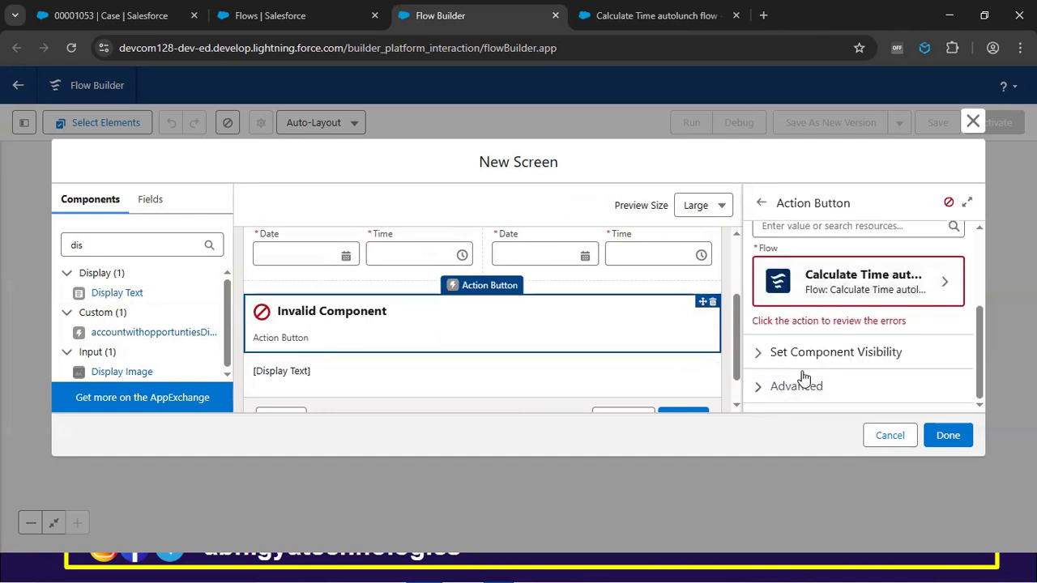
{"action": "scroll", "coordinate": [802, 375], "scroll_direction": "up", "scroll_amount": 3}
{"action": "scroll", "coordinate": [802, 375], "scroll_direction": "down", "scroll_amount": 3}
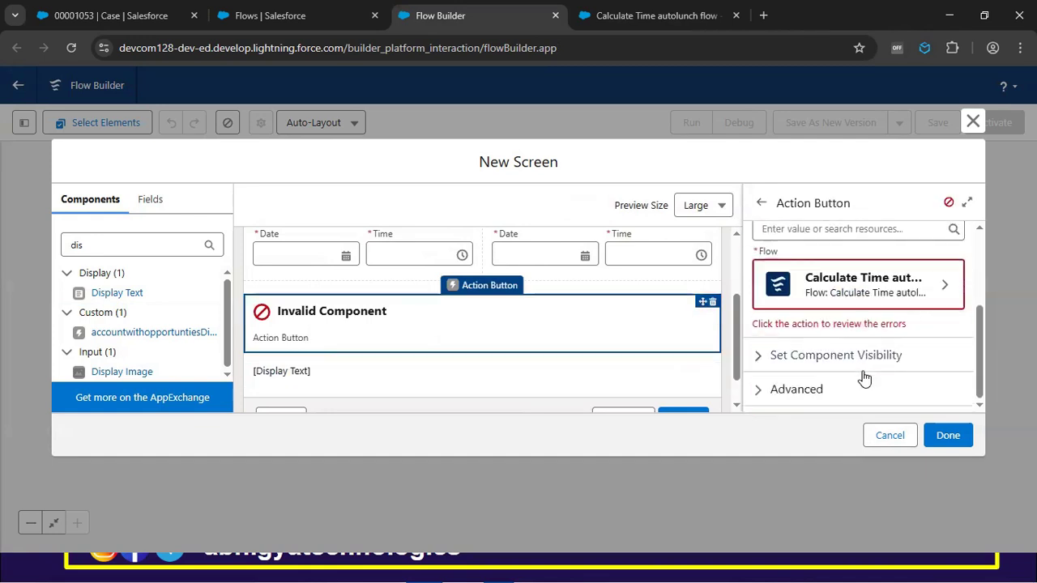
{"action": "left_click", "coordinate": [944, 283]}
{"action": "scroll", "coordinate": [833, 330], "scroll_direction": "down", "scroll_amount": 1}
{"action": "left_click", "coordinate": [858, 322]}
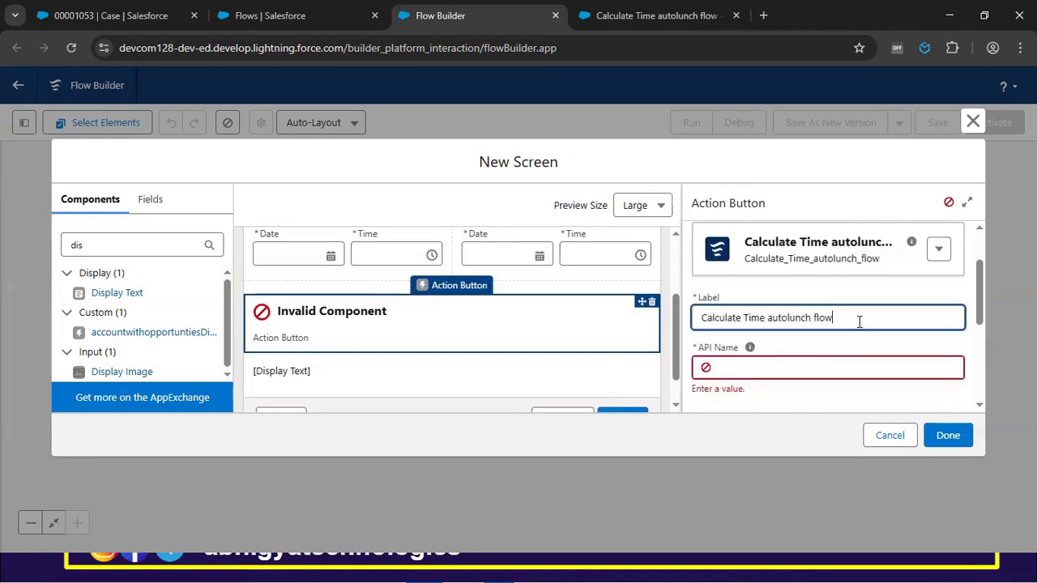
{"action": "key", "text": "Tab"}
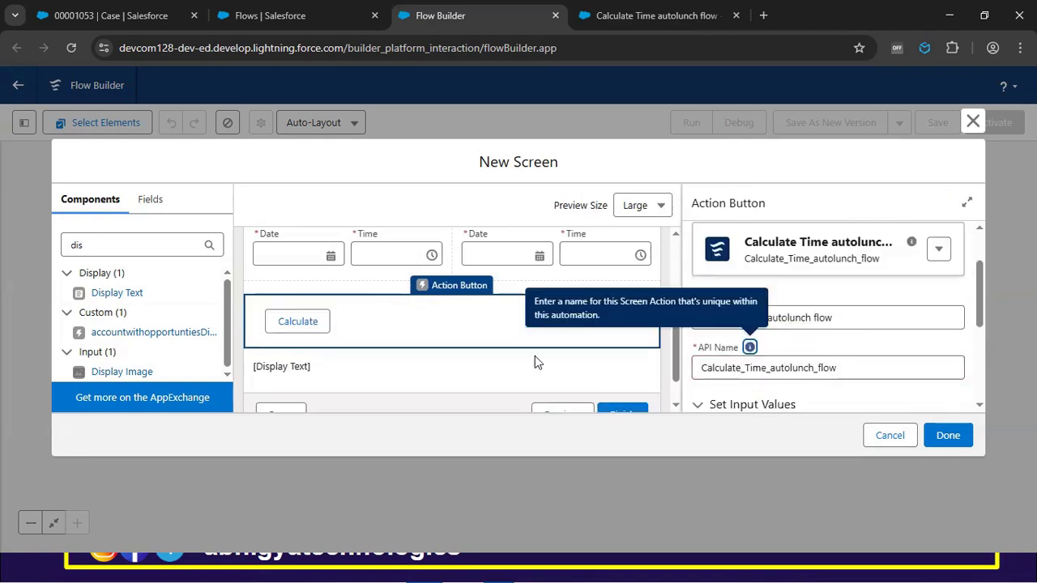
Name the Display Text component displayResult and enter "Result :" as its text
{"action": "left_click", "coordinate": [354, 375]}
{"action": "left_click", "coordinate": [808, 294]}
{"action": "type", "text": "d"}
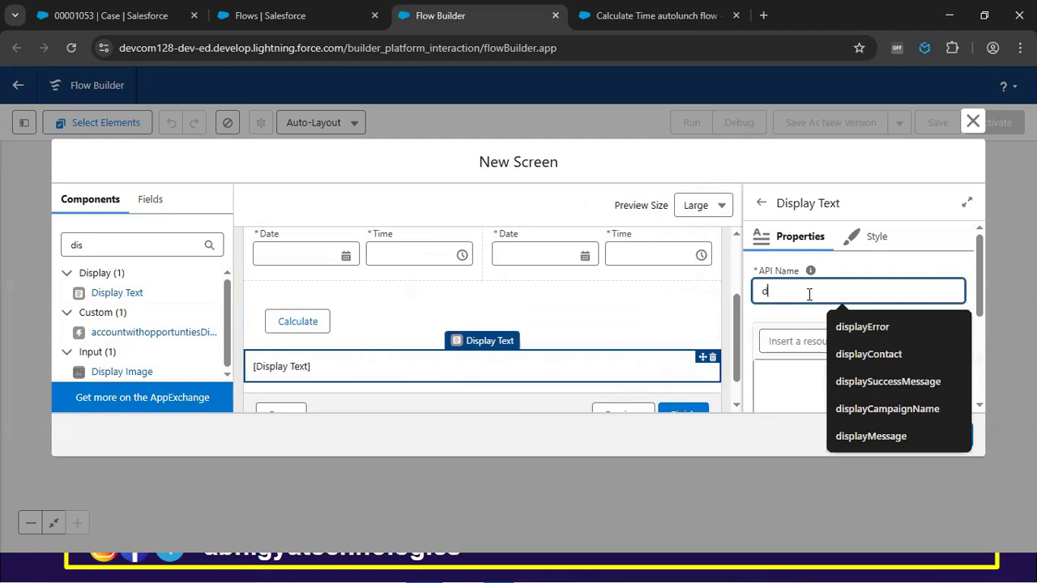
{"action": "type", "text": "isplayResult"}
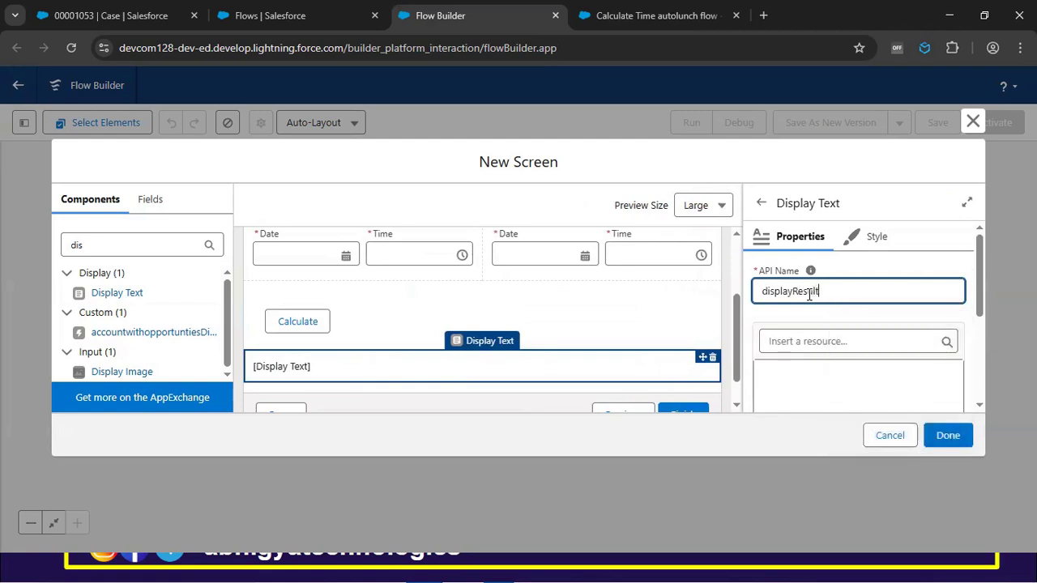
{"action": "scroll", "coordinate": [816, 341], "scroll_direction": "down", "scroll_amount": 2}
{"action": "left_click", "coordinate": [815, 253]}
{"action": "scroll", "coordinate": [812, 262], "scroll_direction": "up", "scroll_amount": 2}
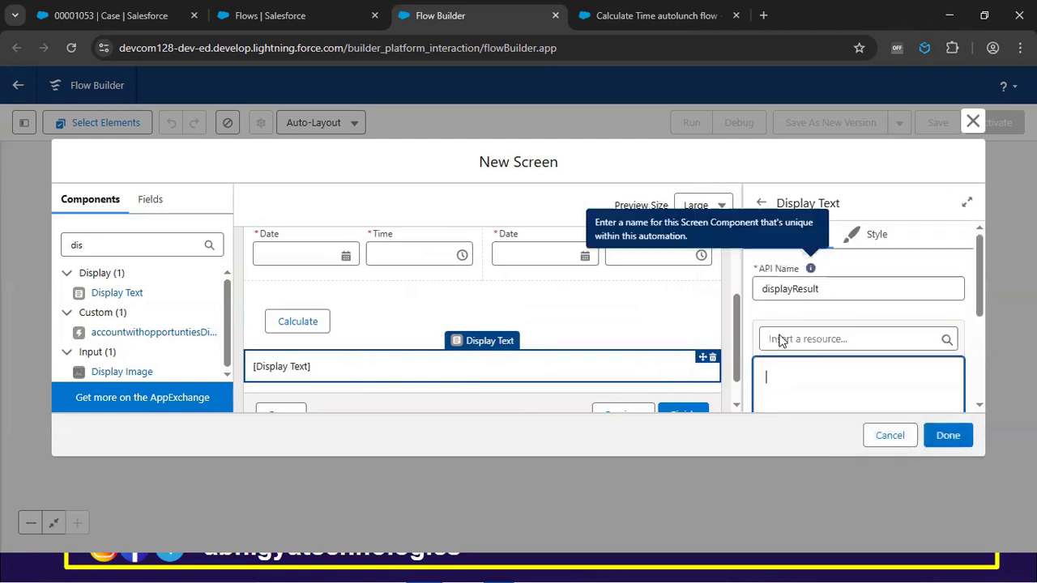
{"action": "type", "text": "Result :"}
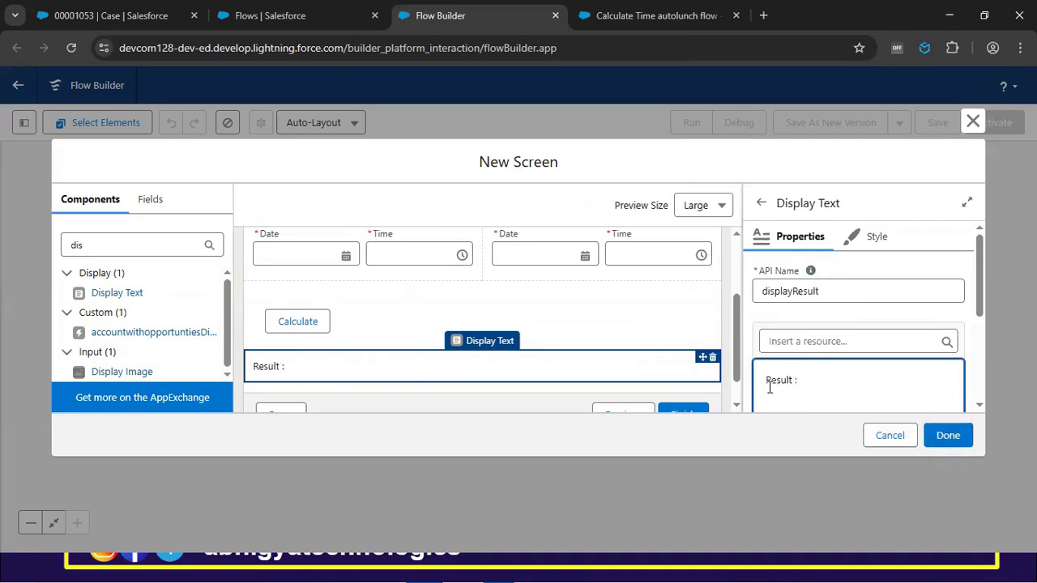
Make the "Result :" text bold in the Display Text component
{"action": "scroll", "coordinate": [770, 387], "scroll_direction": "down", "scroll_amount": 1}
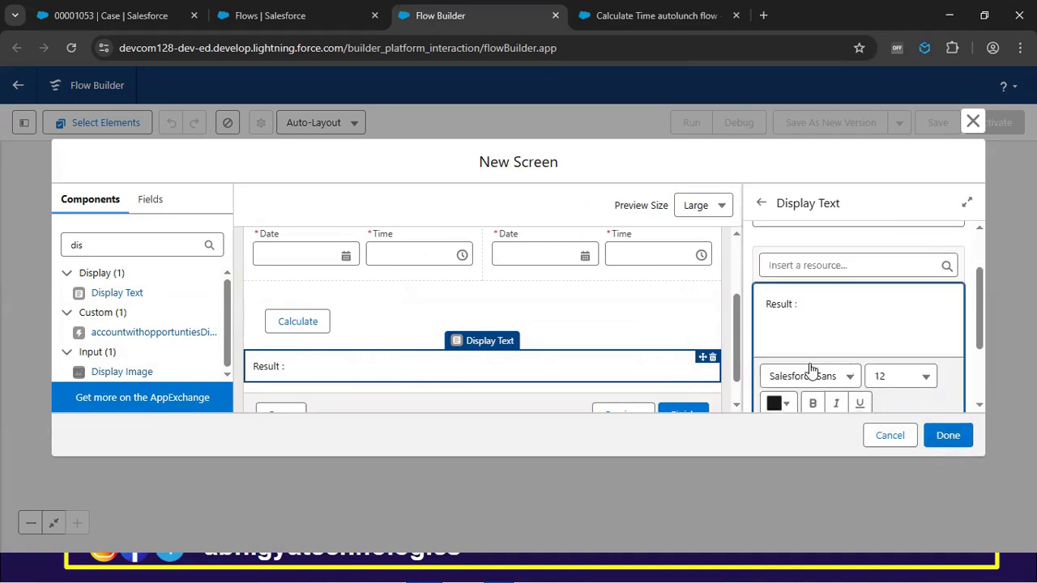
{"action": "triple_click", "coordinate": [801, 303]}
{"action": "left_click", "coordinate": [806, 408]}
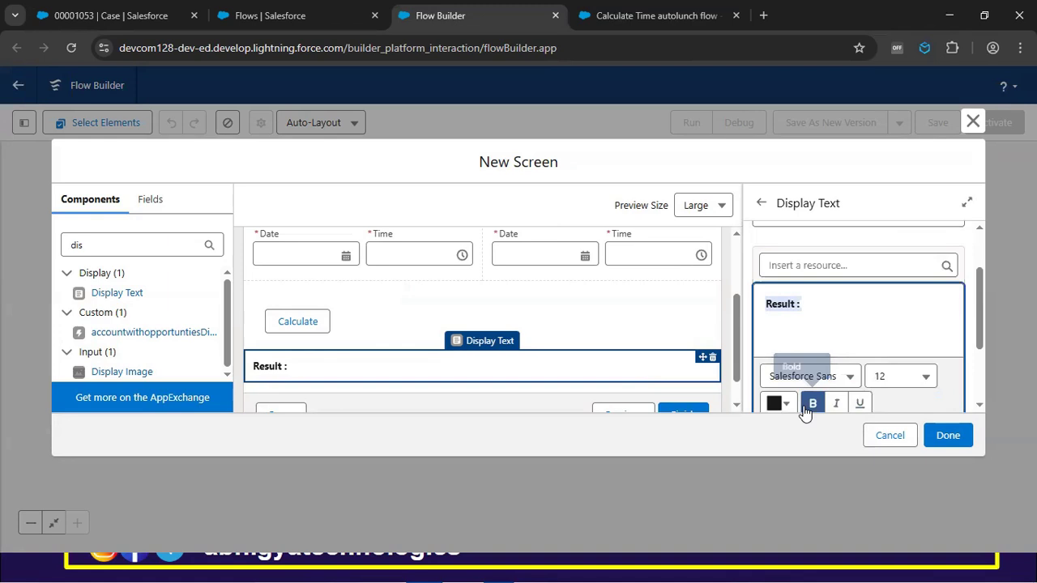
{"action": "left_click", "coordinate": [826, 308]}
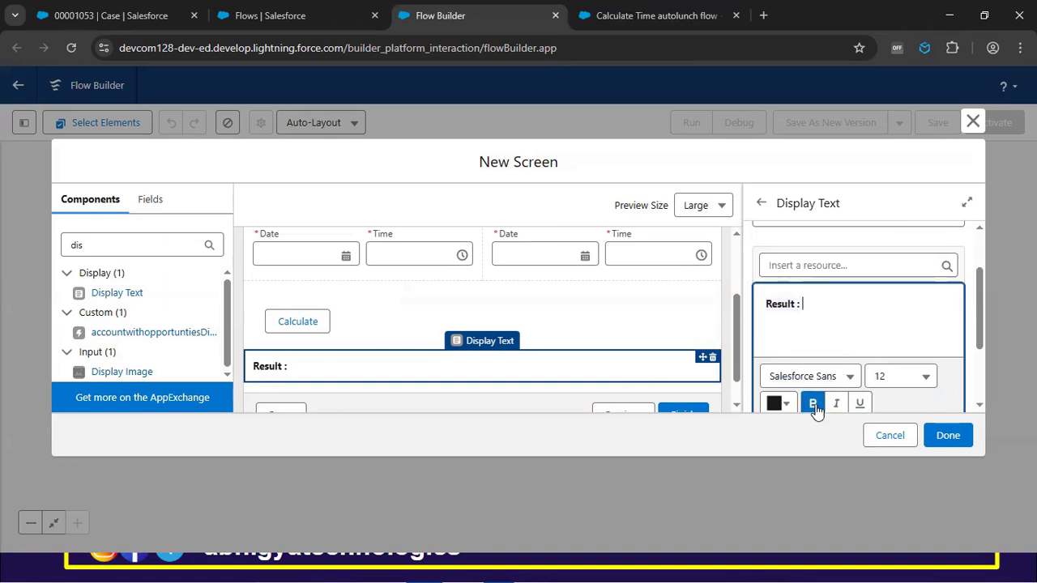
Try to insert a resource from the Results of the Calculate_Time_autolunch_flow screen action into the Display Text
{"action": "left_click", "coordinate": [813, 268]}
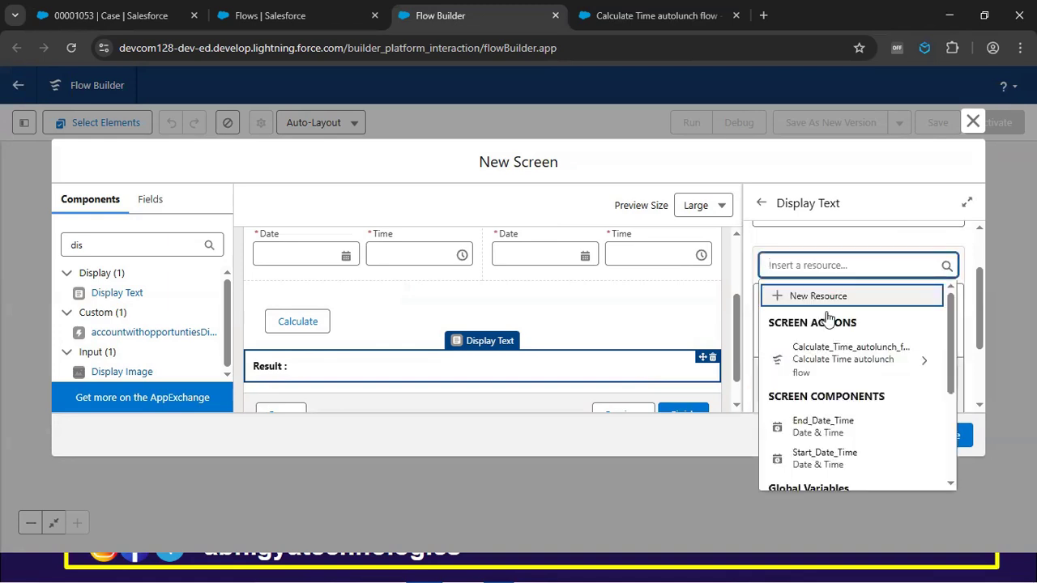
{"action": "left_click", "coordinate": [866, 365]}
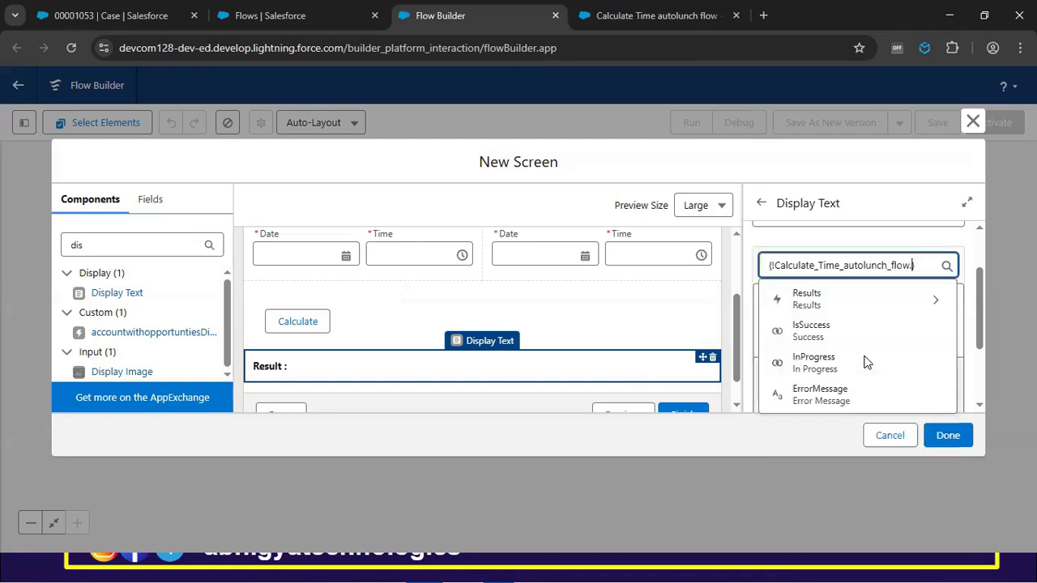
{"action": "left_click", "coordinate": [851, 302]}
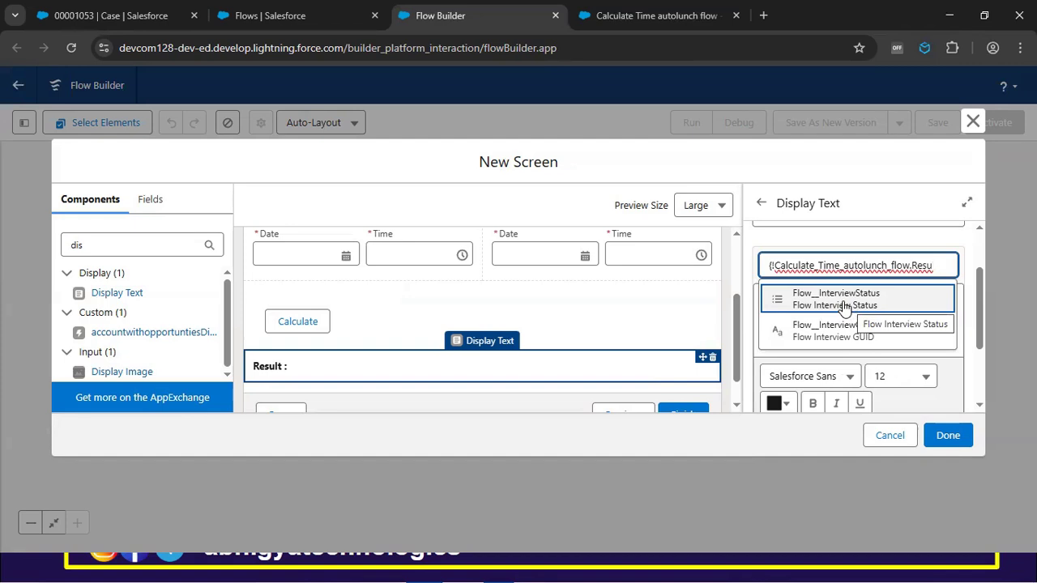
Switch to the Calculate Time autolunch flow and make its var_Result variable available for output
{"action": "left_click", "coordinate": [646, 15]}
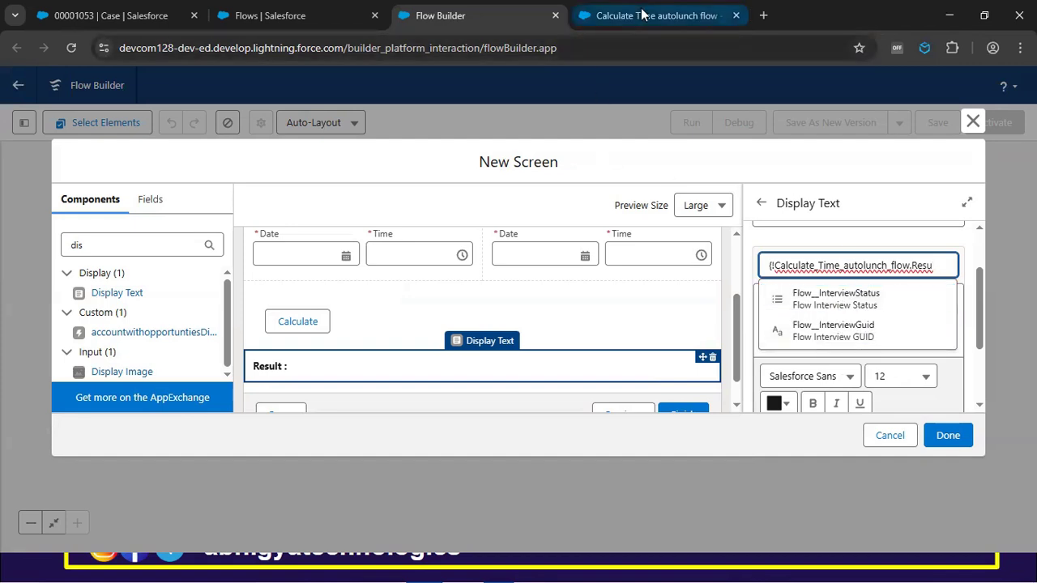
{"action": "left_click", "coordinate": [737, 462]}
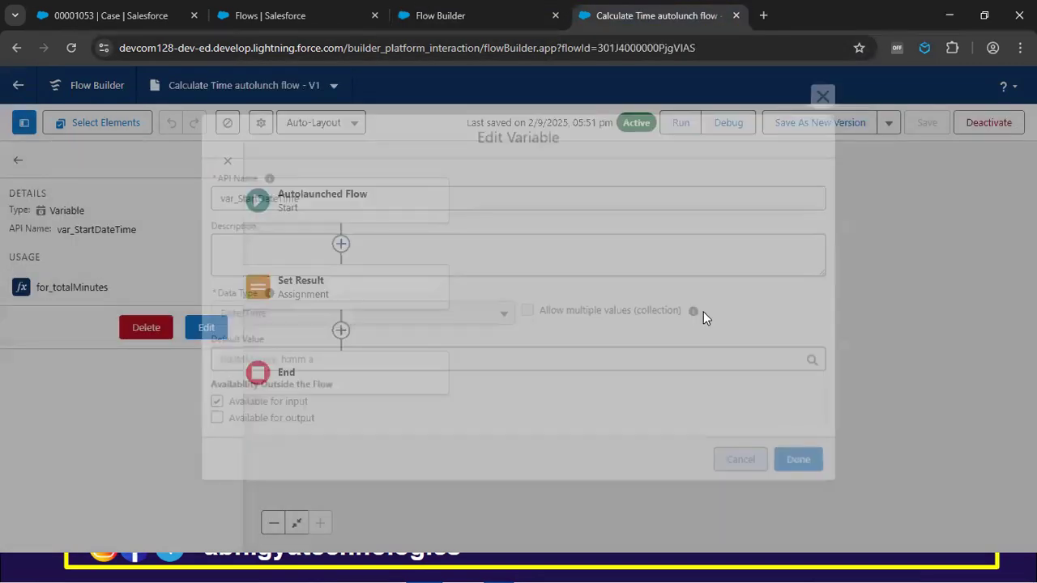
{"action": "left_click", "coordinate": [17, 163]}
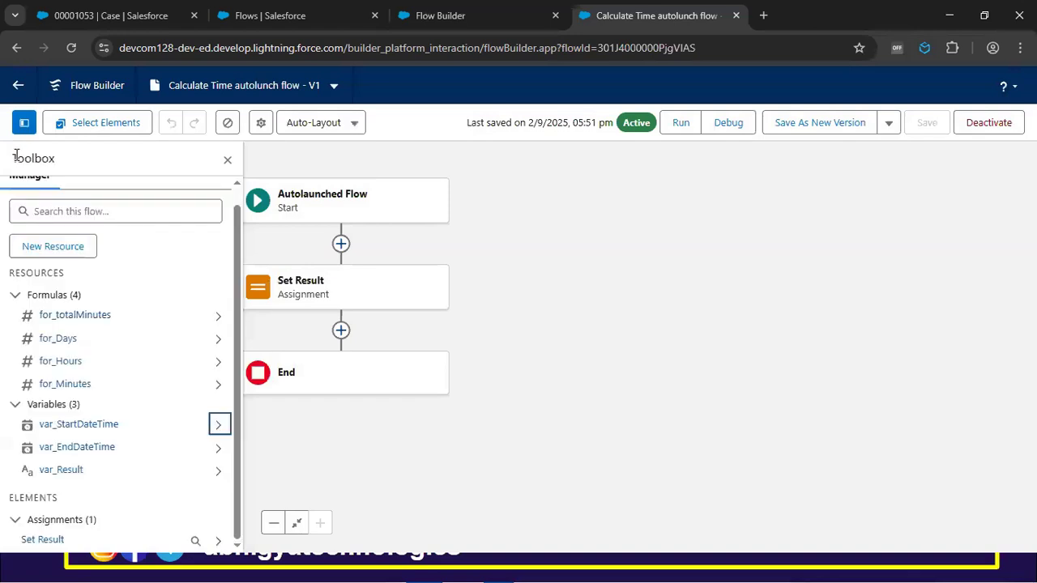
{"action": "left_click", "coordinate": [81, 472]}
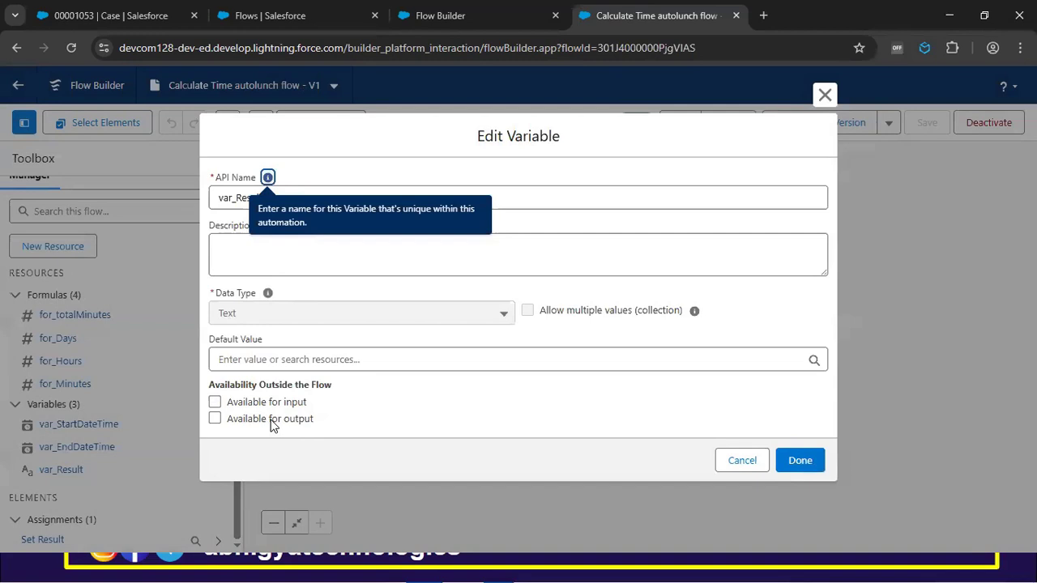
{"action": "left_click", "coordinate": [279, 424]}
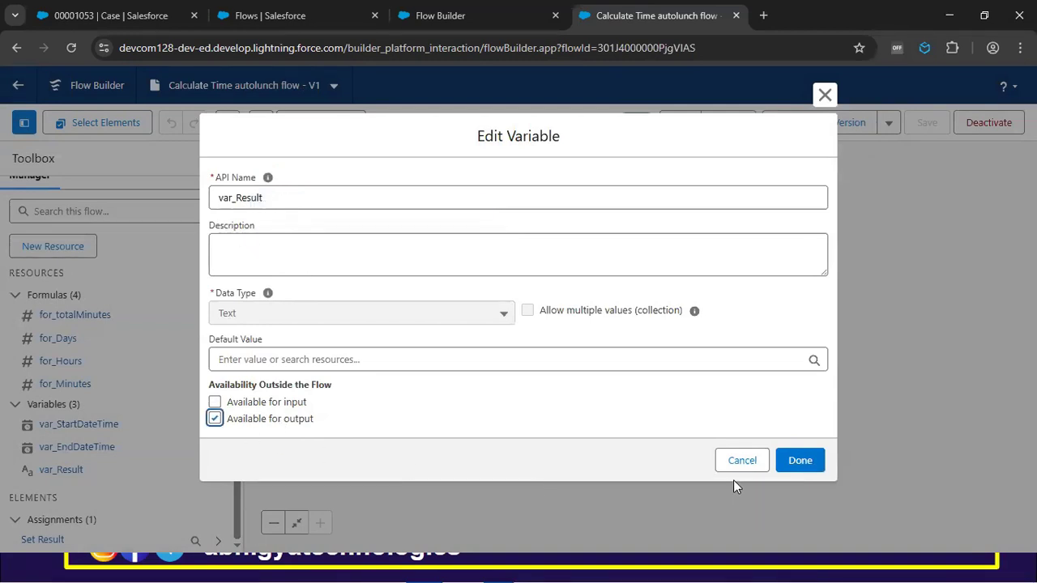
{"action": "left_click", "coordinate": [794, 460]}
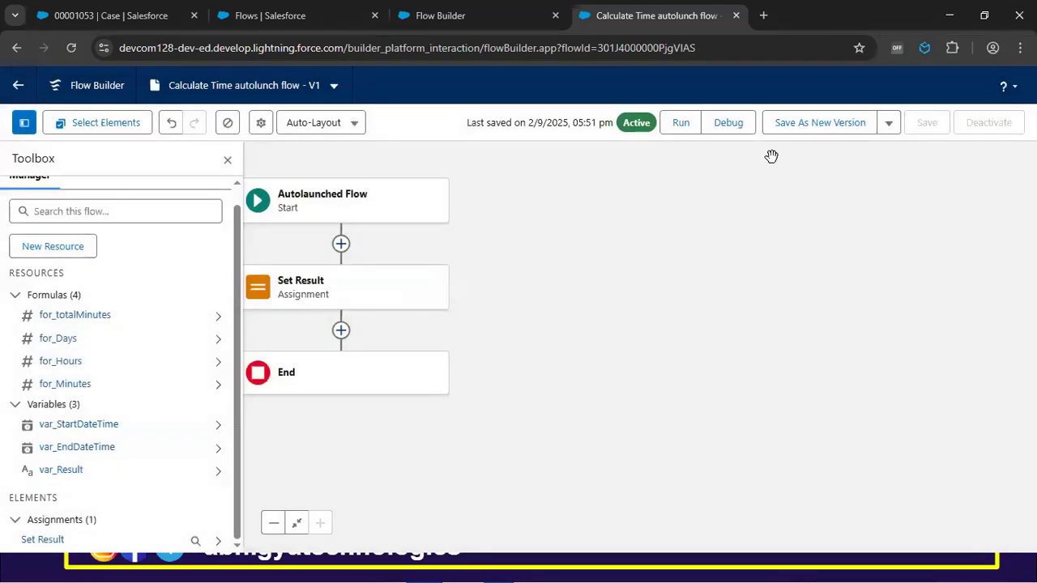
Save the Calculate Time autolunch flow as a new version and activate it
{"action": "left_click", "coordinate": [834, 128]}
{"action": "left_click", "coordinate": [801, 438]}
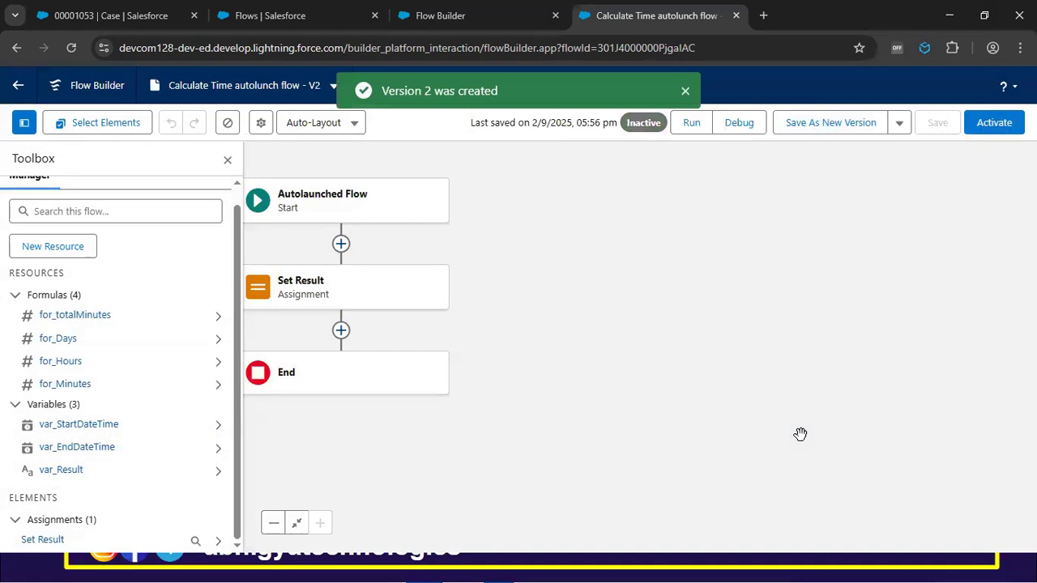
{"action": "left_click", "coordinate": [1003, 124]}
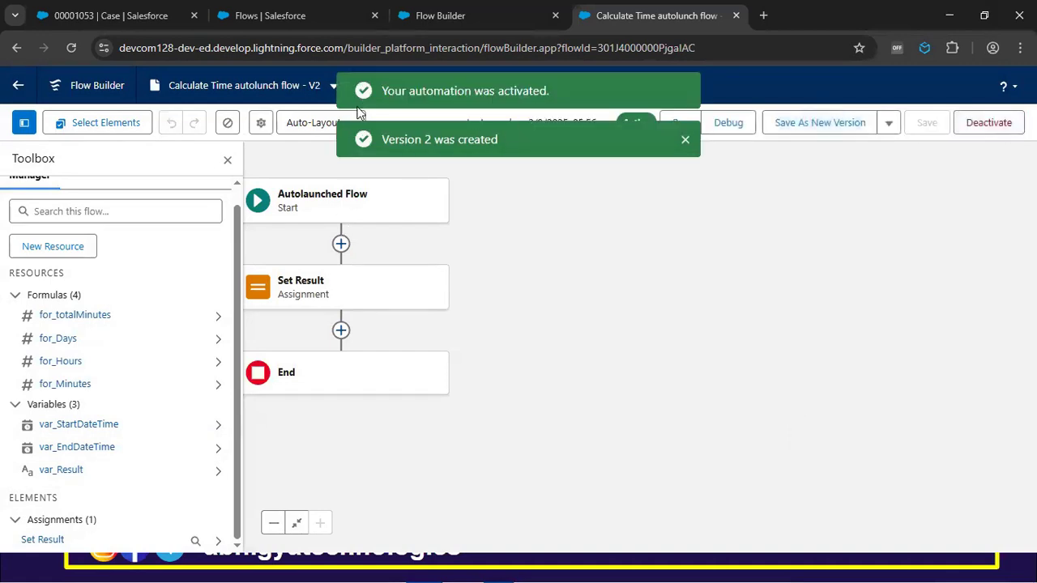
Return to the new screen flow and delete the Display Text component below the Calculate button
{"action": "left_click", "coordinate": [445, 19]}
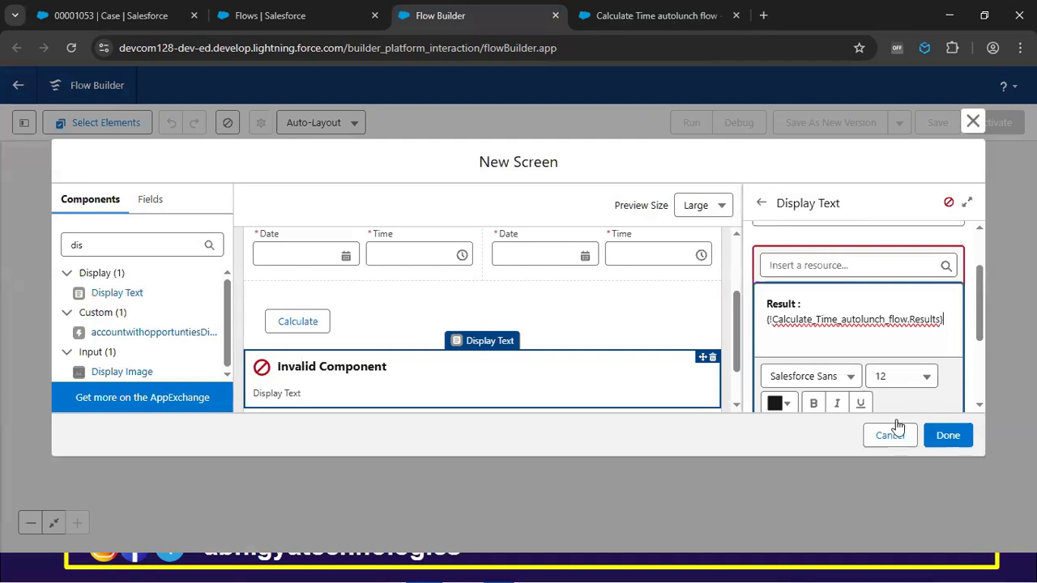
{"action": "left_click", "coordinate": [713, 358]}
{"action": "left_click", "coordinate": [638, 342]}
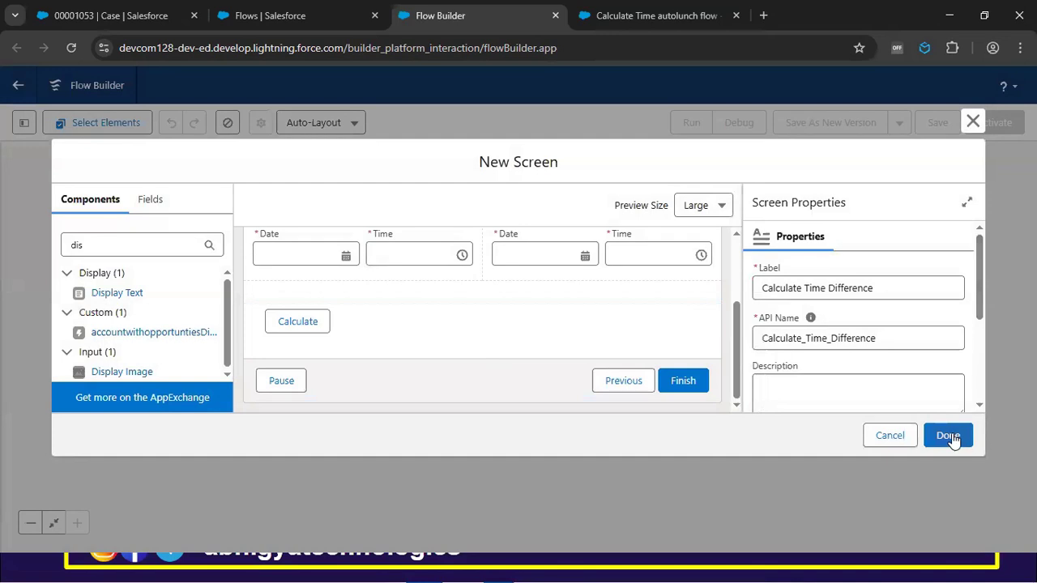
Finish the screen element and save the flow with the label Calculate Time Difference Flow
{"action": "left_click", "coordinate": [947, 433]}
{"action": "left_click", "coordinate": [938, 122]}
{"action": "left_click", "coordinate": [343, 270]}
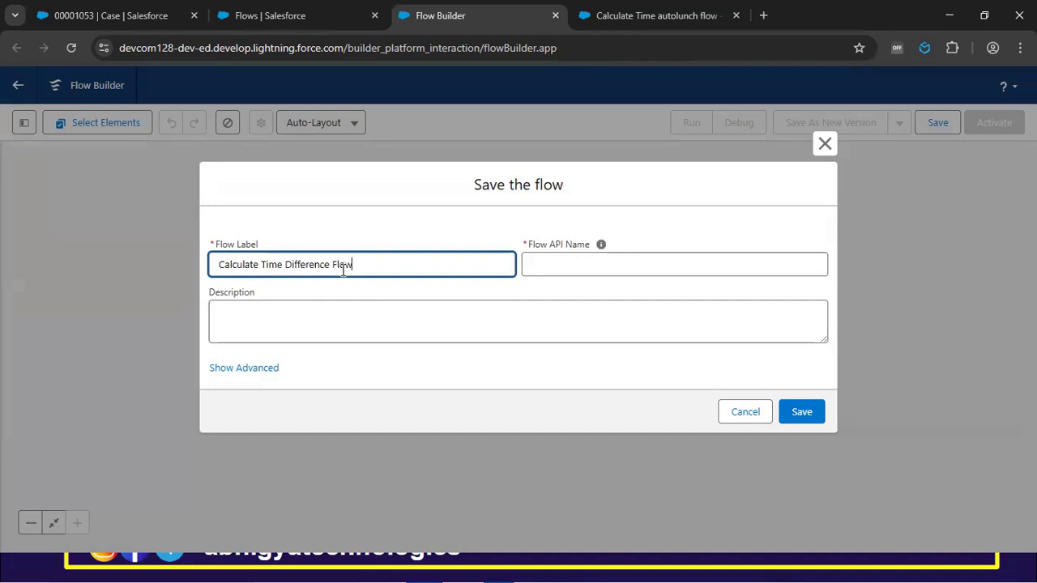
{"action": "left_click", "coordinate": [802, 411]}
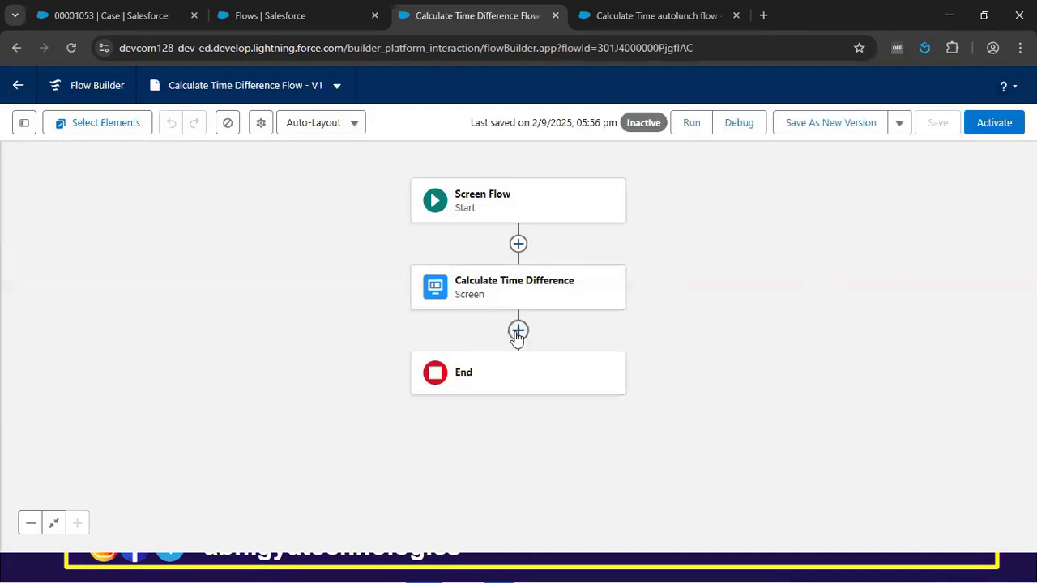
Reopen the Calculate Time Difference screen and place a Display Text component below the Calculate button
{"action": "double_click", "coordinate": [516, 292]}
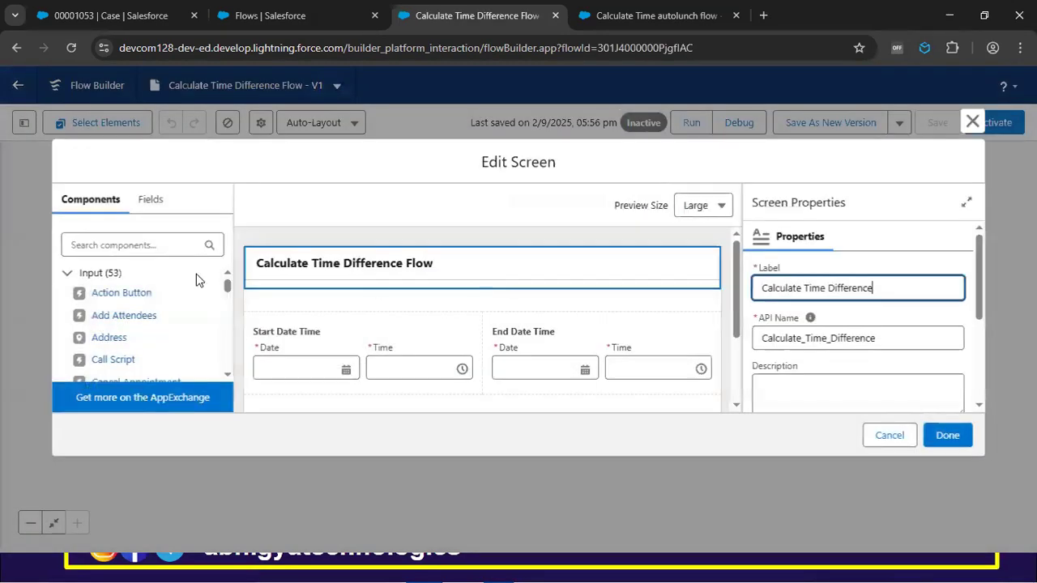
{"action": "type", "text": "displa"}
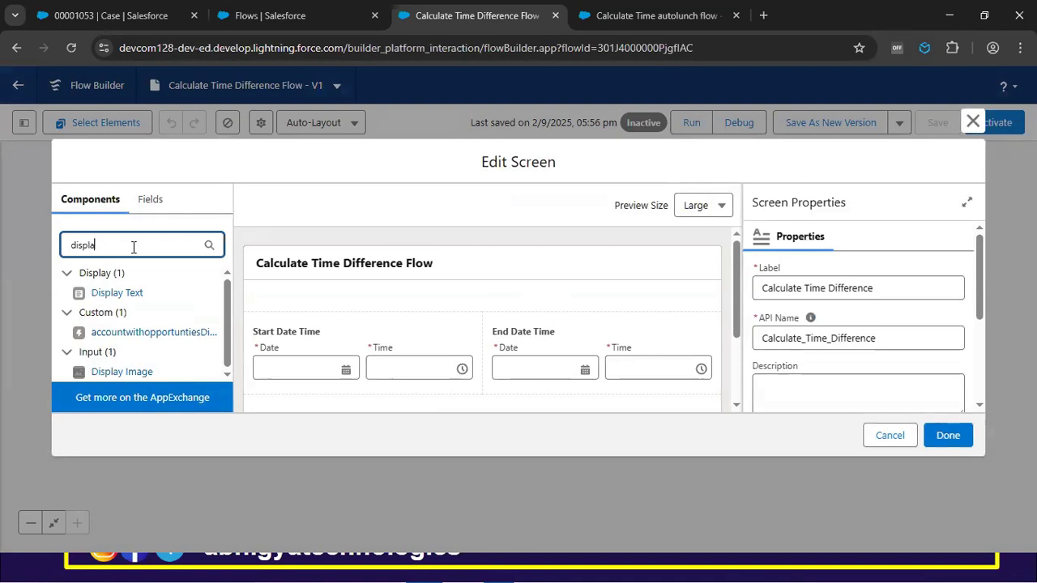
{"action": "left_click_drag", "start_coordinate": [117, 292], "coordinate": [317, 402]}
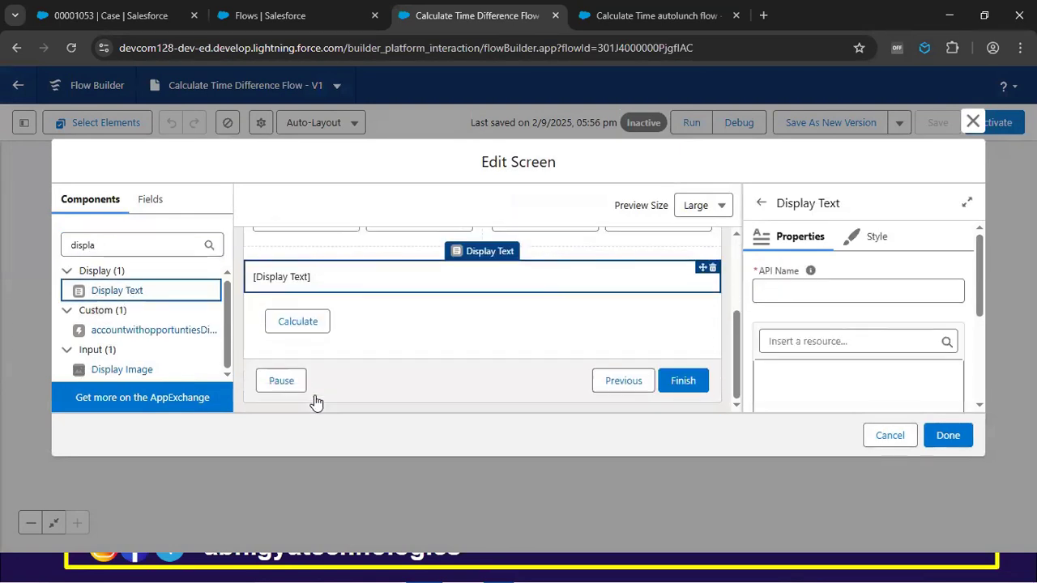
{"action": "left_click_drag", "start_coordinate": [326, 286], "coordinate": [321, 344]}
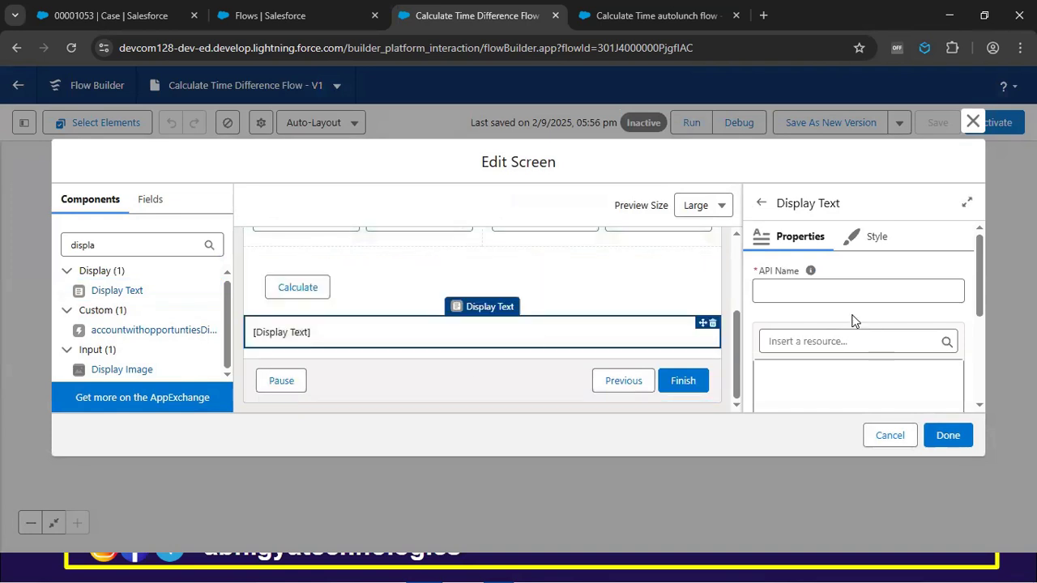
Set the new Display Text's API name to displayResult and its text to "Result:"
{"action": "left_click", "coordinate": [813, 295]}
{"action": "type", "text": "display"}
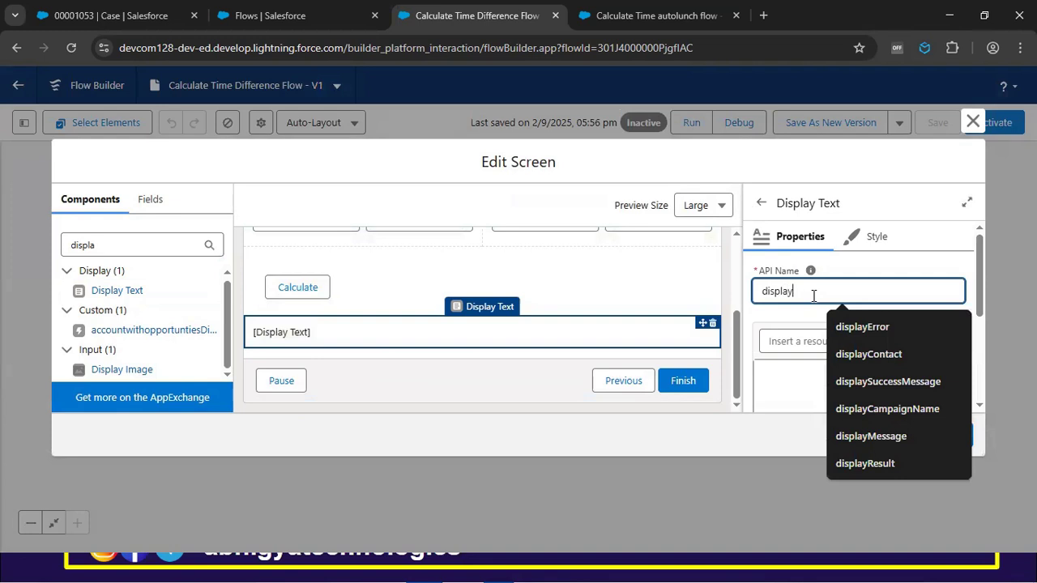
{"action": "type", "text": "Result"}
{"action": "left_click", "coordinate": [805, 381]}
{"action": "type", "text": "Res"}
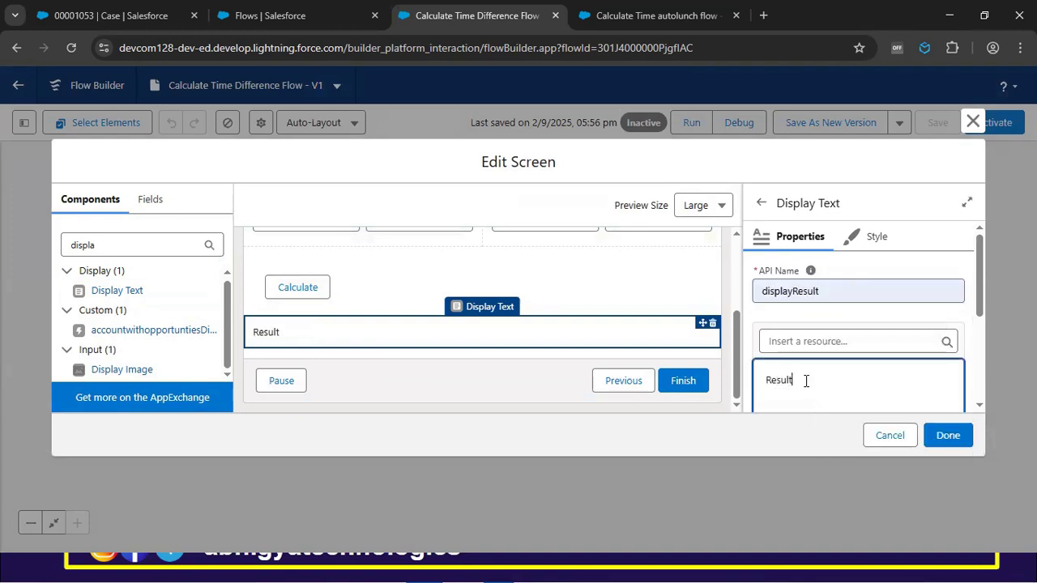
{"action": "left_click", "coordinate": [825, 341]}
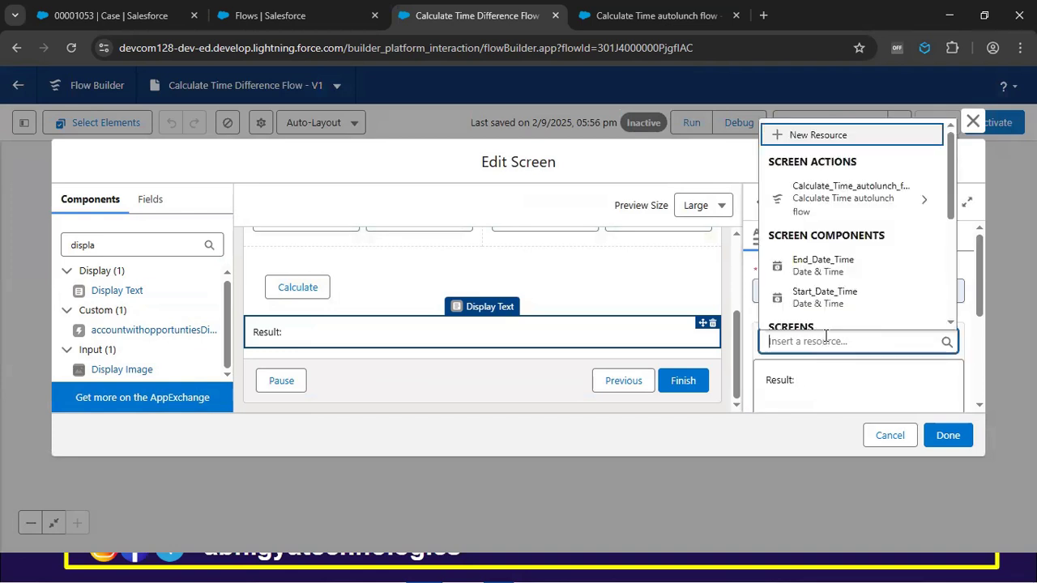
{"action": "left_click", "coordinate": [817, 203]}
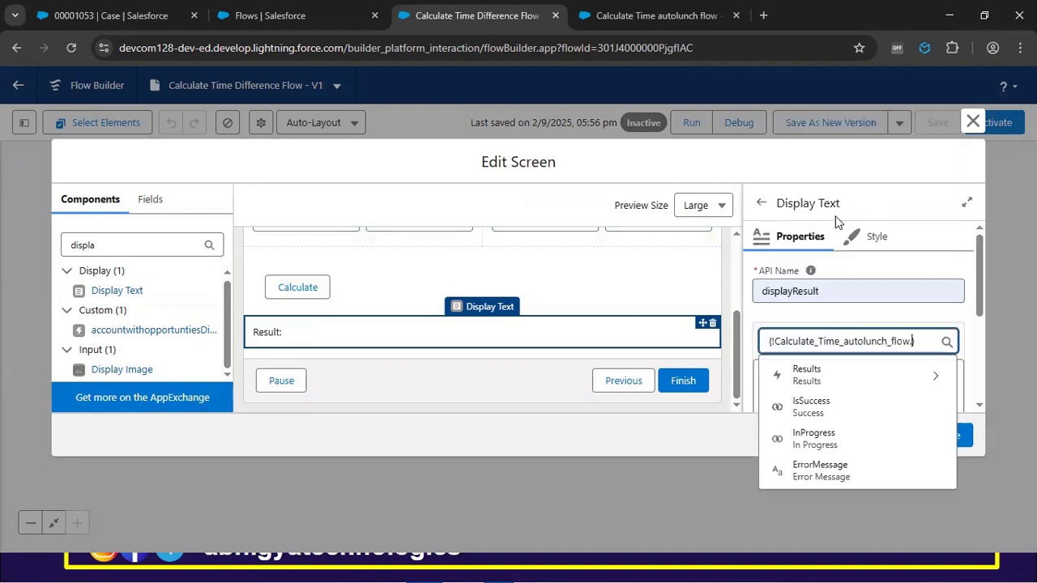
{"action": "left_click", "coordinate": [829, 381]}
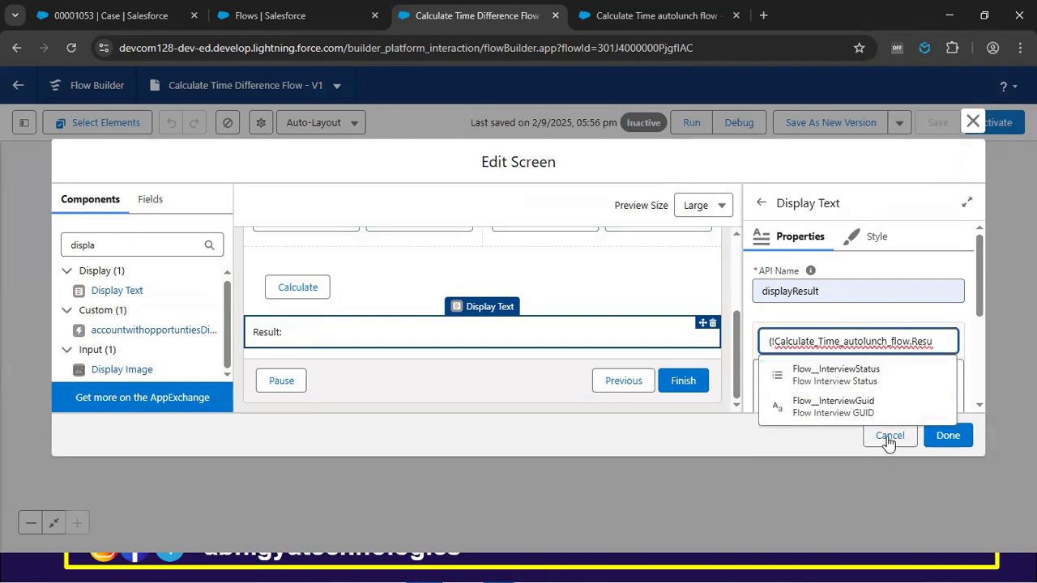
{"action": "left_click", "coordinate": [717, 336]}
{"action": "key", "text": "Escape"}
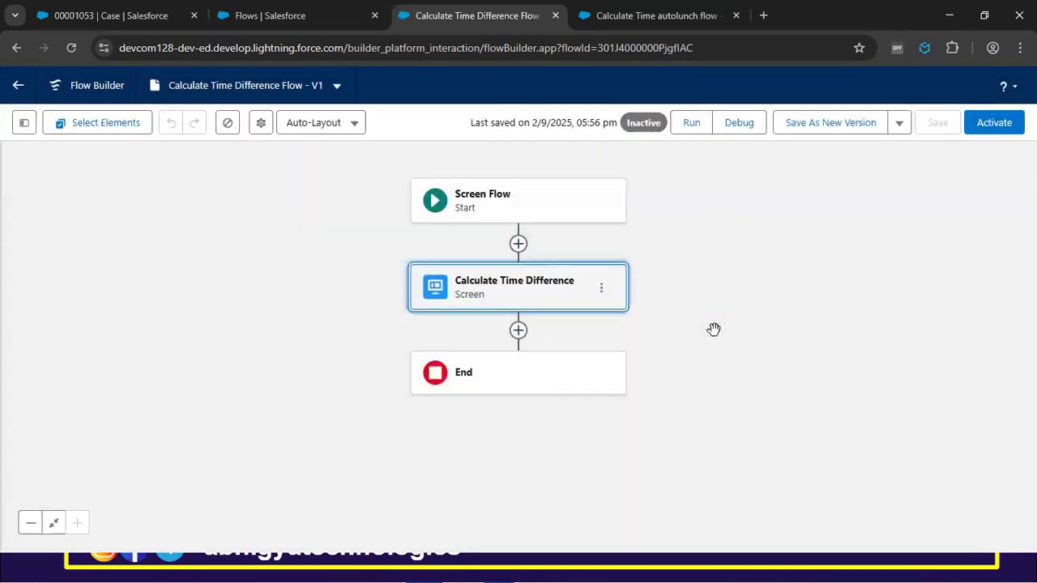
Reload the screen flow and place a Display Text component below the Calculate button on the Calculate Time Difference screen
{"action": "left_click", "coordinate": [77, 51]}
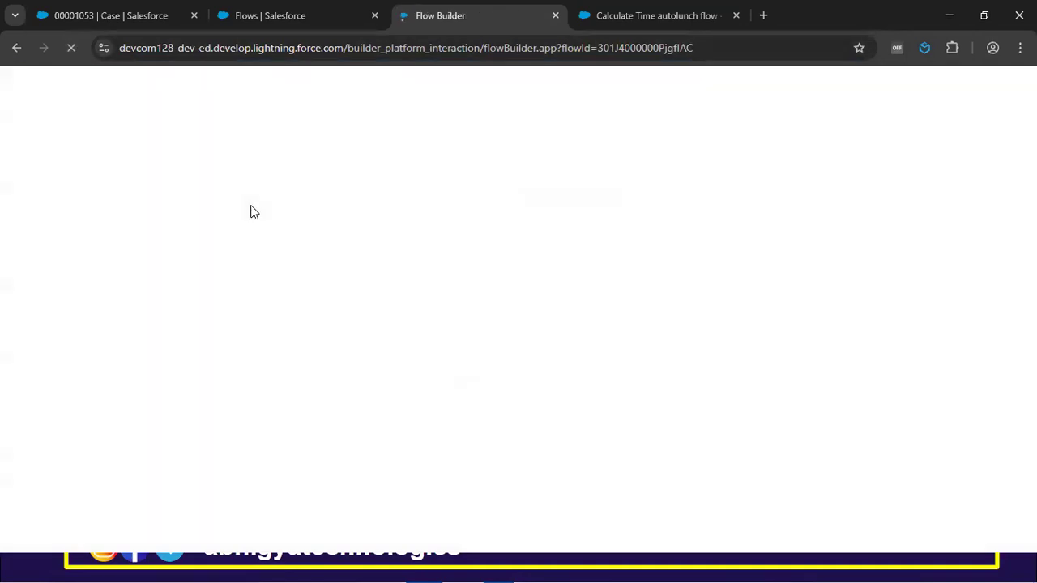
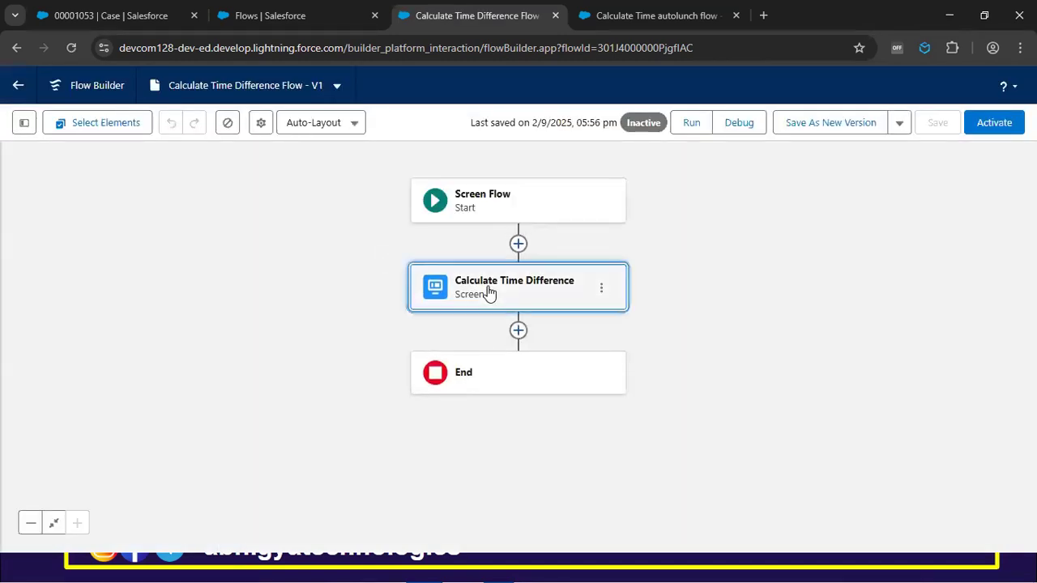
{"action": "double_click", "coordinate": [488, 292]}
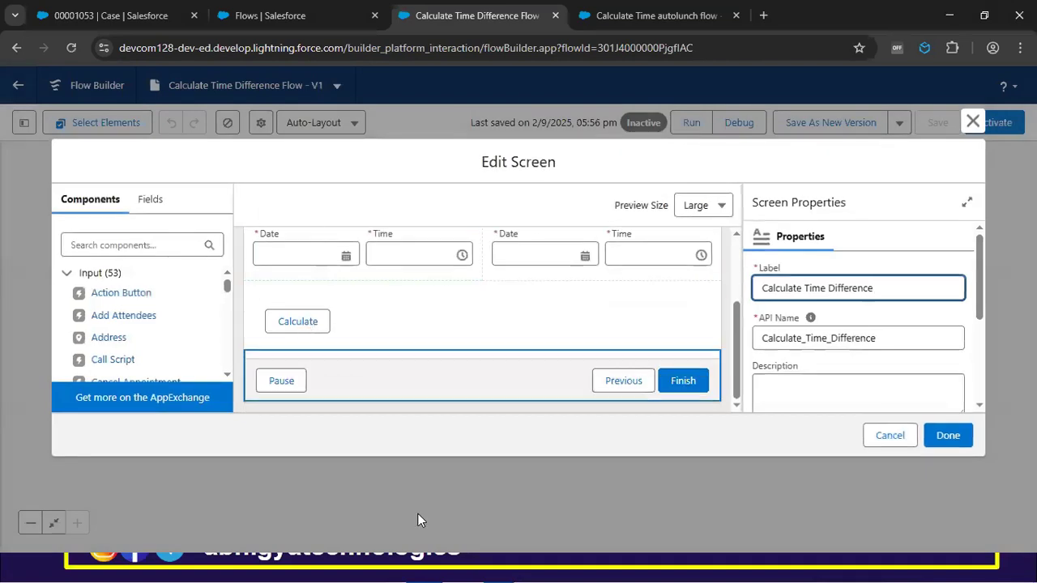
{"action": "left_click", "coordinate": [113, 245]}
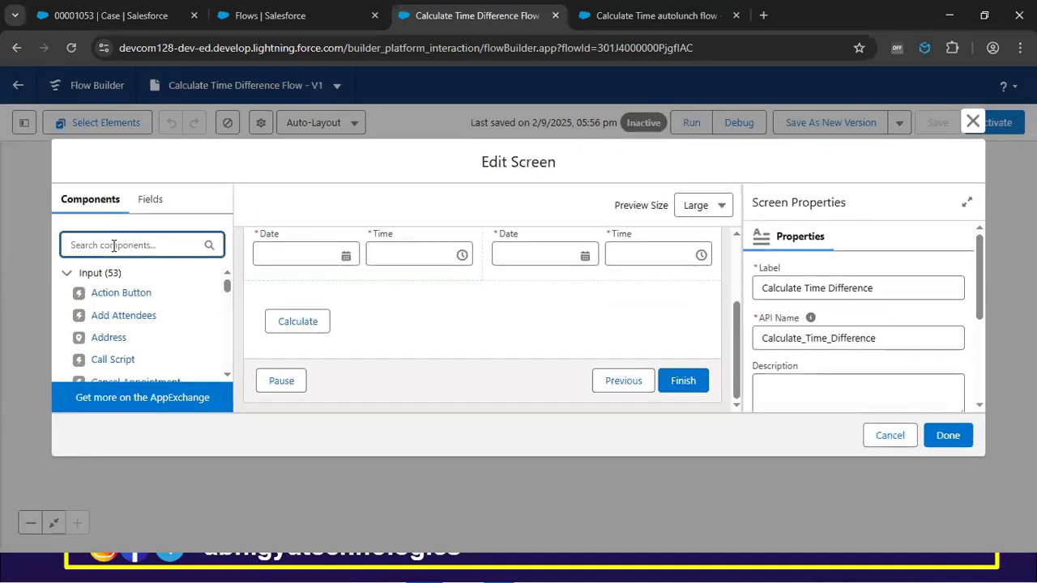
{"action": "type", "text": "display"}
{"action": "left_click_drag", "start_coordinate": [118, 293], "coordinate": [327, 351]}
Give the Display Text component the API name displayResult and the text "Result:"
{"action": "left_click", "coordinate": [818, 292]}
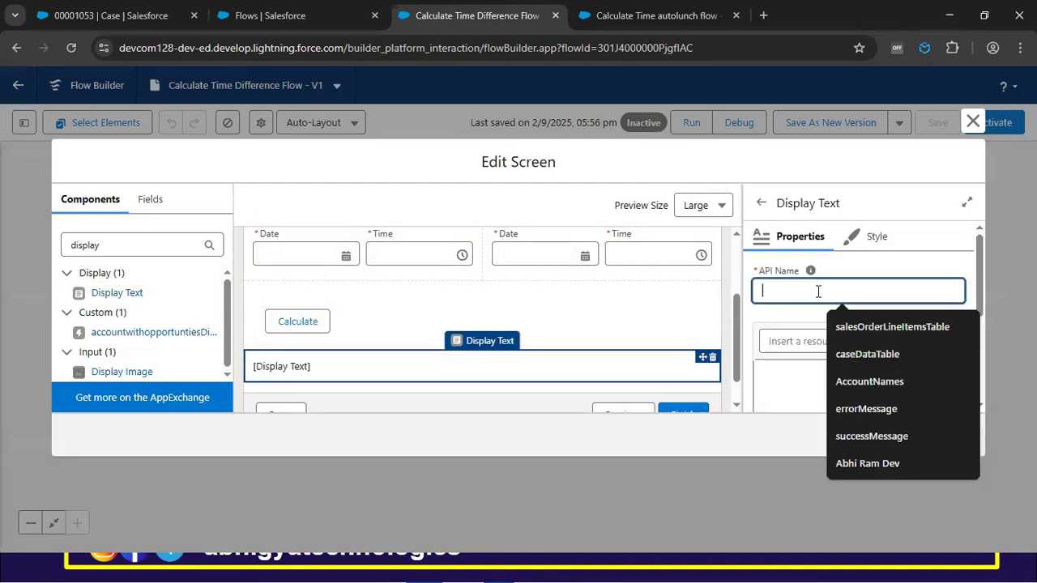
{"action": "type", "text": "Disp"}
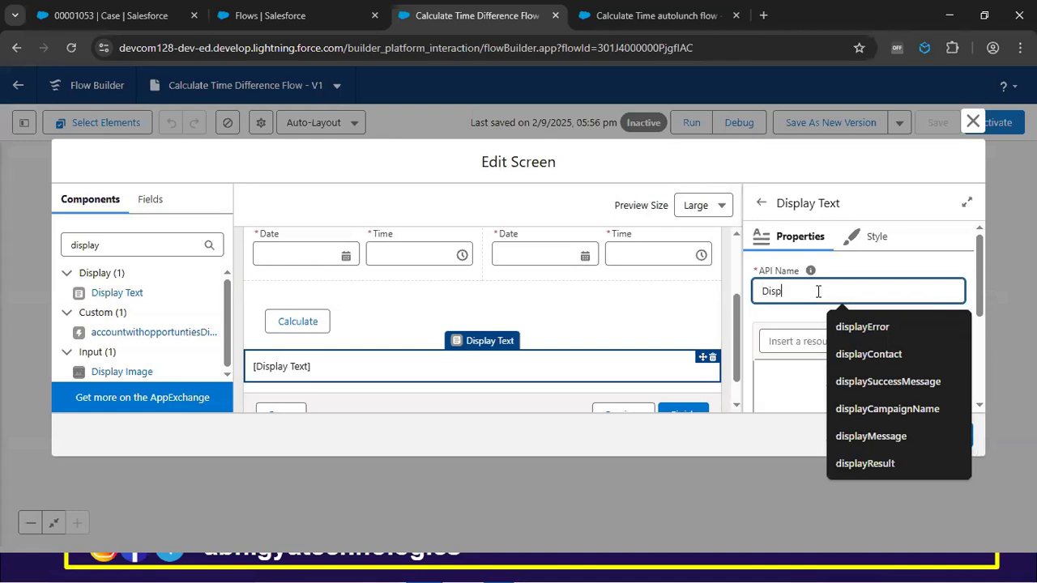
{"action": "double_click", "coordinate": [811, 292]}
{"action": "key", "text": "BackSpace"}
{"action": "type", "text": "displayRe"}
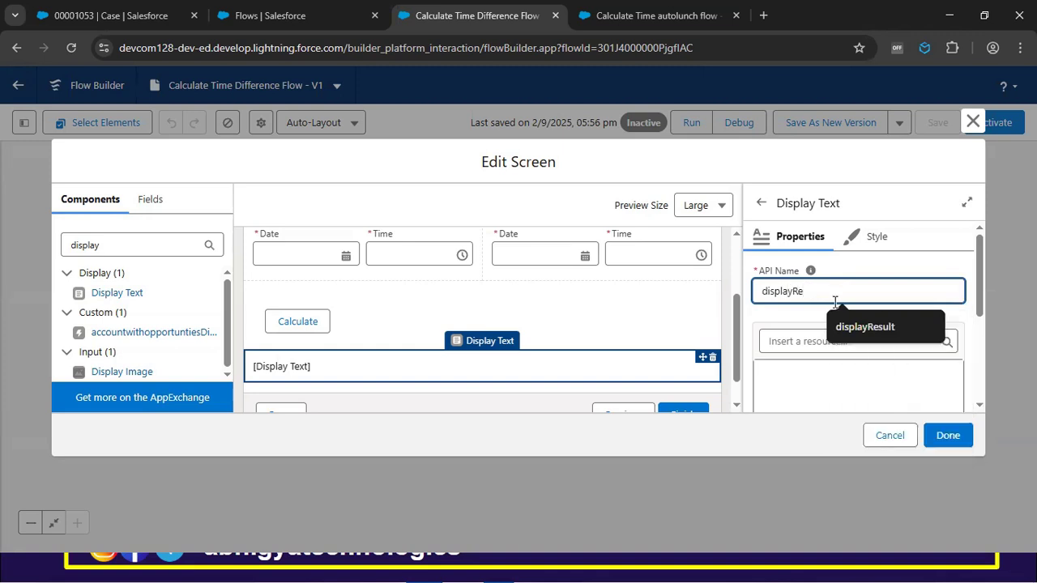
{"action": "left_click", "coordinate": [852, 331]}
{"action": "left_click", "coordinate": [810, 372]}
{"action": "type", "text": "Result:"}
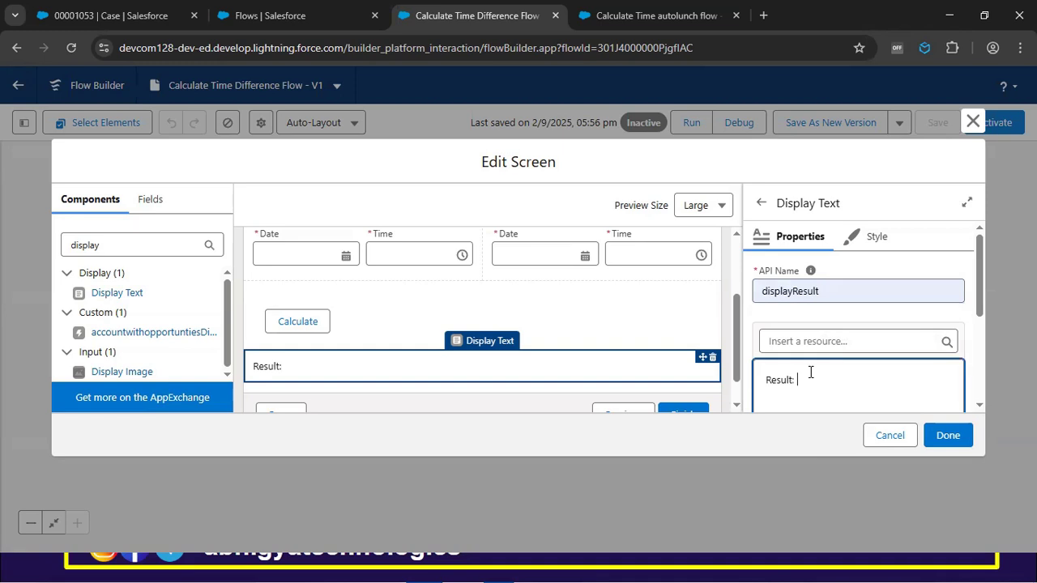
Make the "Result:" label in the displayResult text bold
{"action": "scroll", "coordinate": [844, 368], "scroll_direction": "down", "scroll_amount": 2}
{"action": "scroll", "coordinate": [844, 369], "scroll_direction": "up", "scroll_amount": 1}
{"action": "left_click_drag", "start_coordinate": [810, 301], "coordinate": [724, 303]}
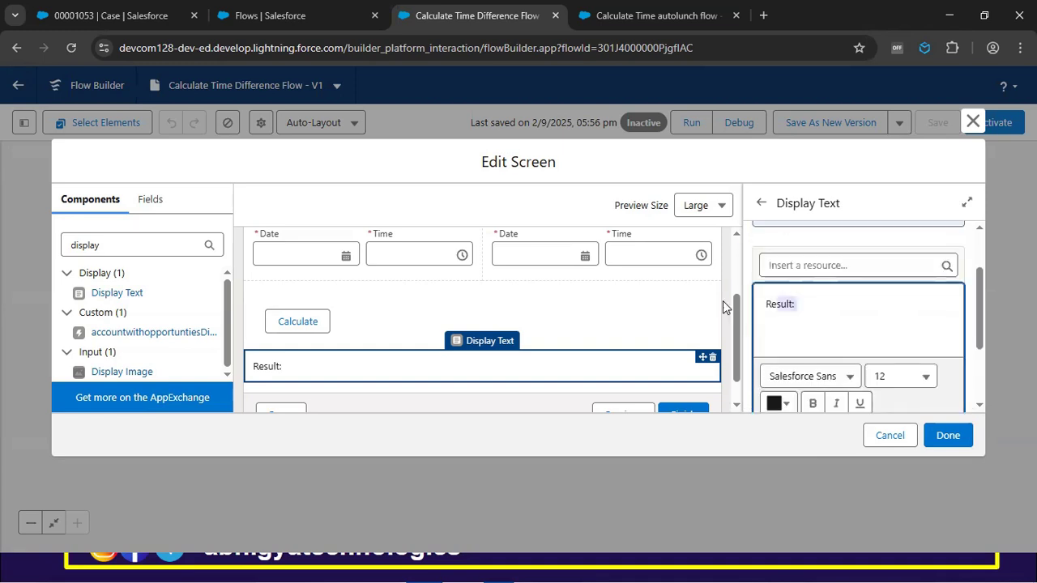
{"action": "left_click", "coordinate": [813, 404]}
{"action": "left_click", "coordinate": [802, 306]}
Try to insert the Results resource of Calculate_Time_autolunch_flow after the "Result:" label
{"action": "left_click", "coordinate": [817, 267]}
{"action": "left_click", "coordinate": [821, 362]}
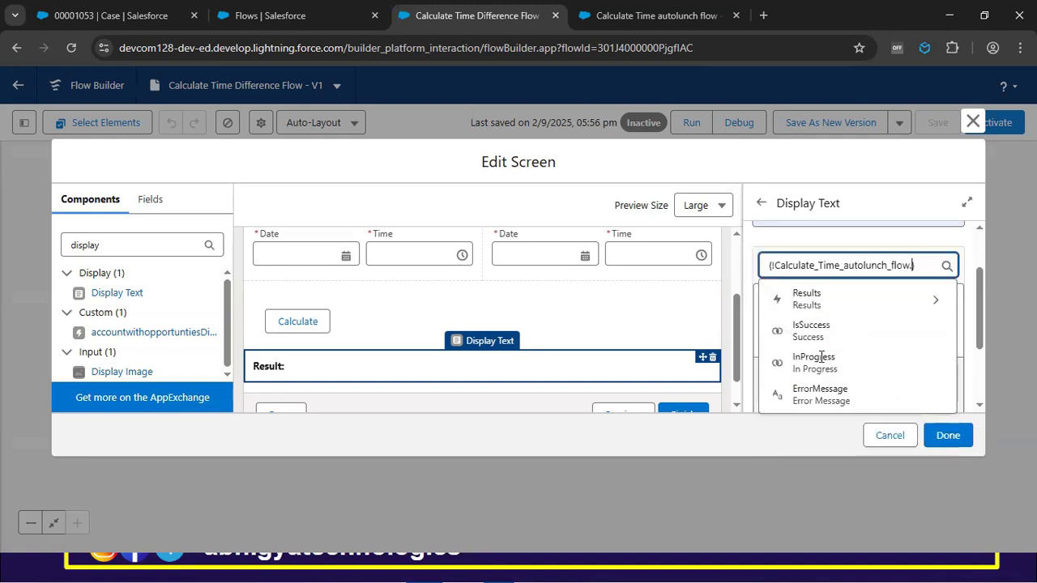
{"action": "left_click", "coordinate": [802, 302]}
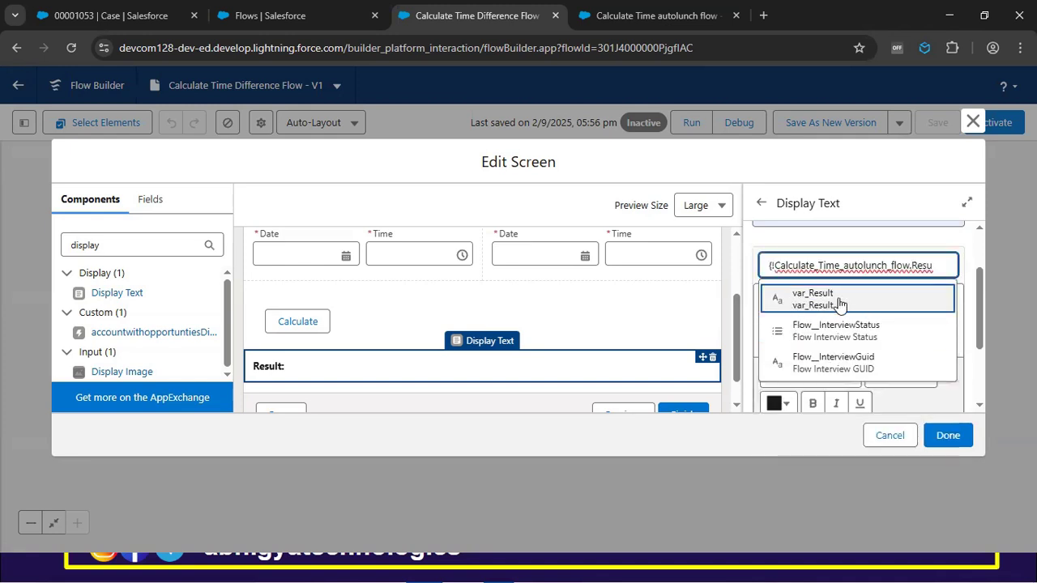
Check the availability settings of the var_Result variable in the autolaunched flow, and return to the screen flow
{"action": "left_click", "coordinate": [688, 8]}
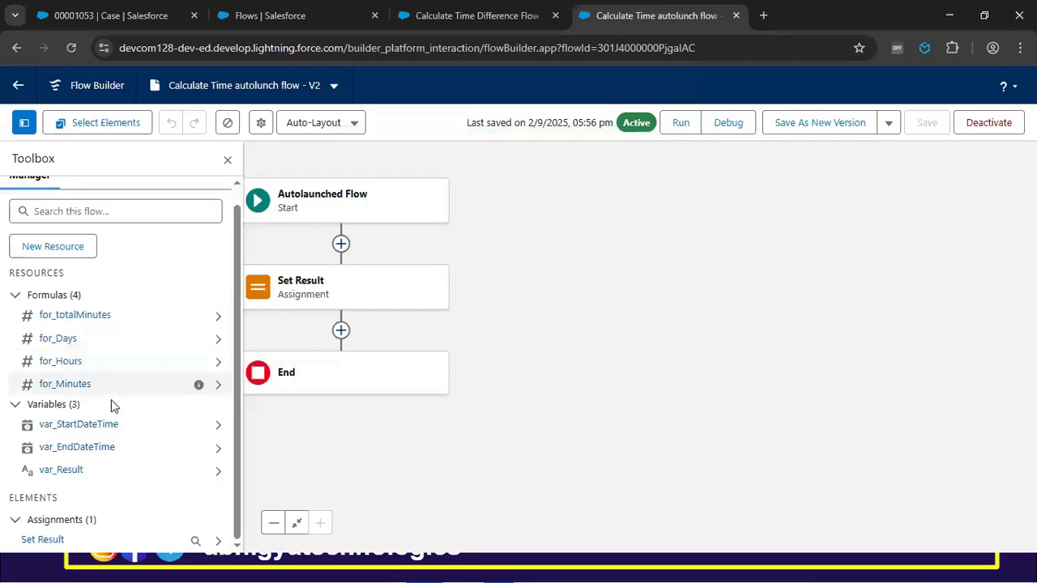
{"action": "left_click", "coordinate": [217, 473]}
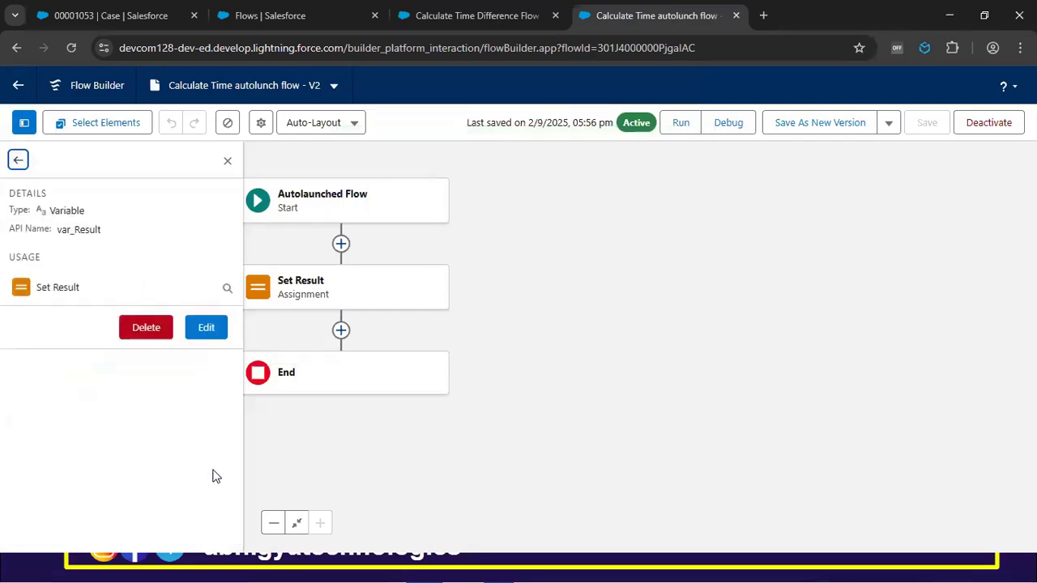
{"action": "left_click", "coordinate": [207, 327]}
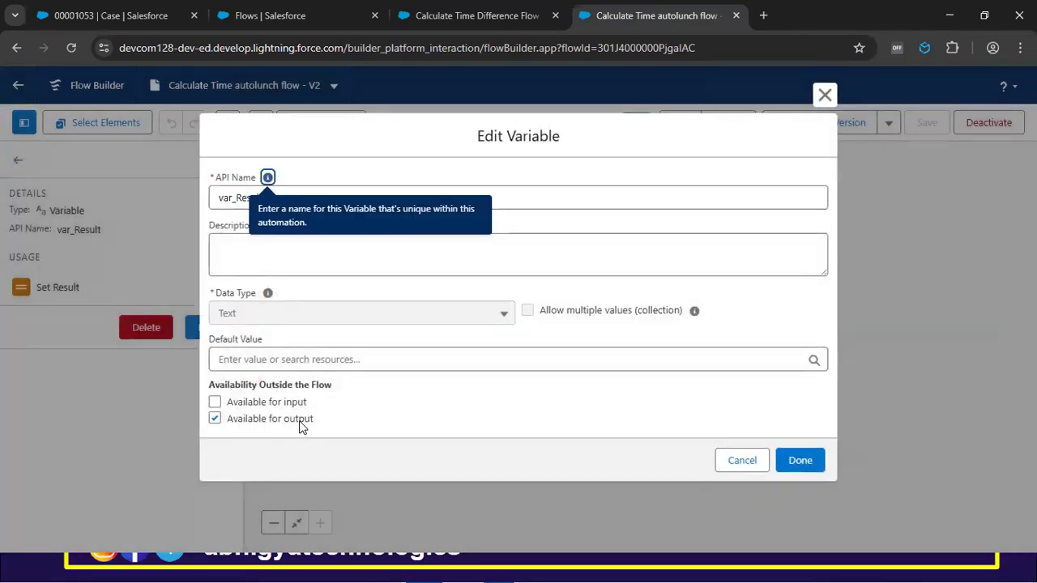
{"action": "left_click", "coordinate": [462, 26]}
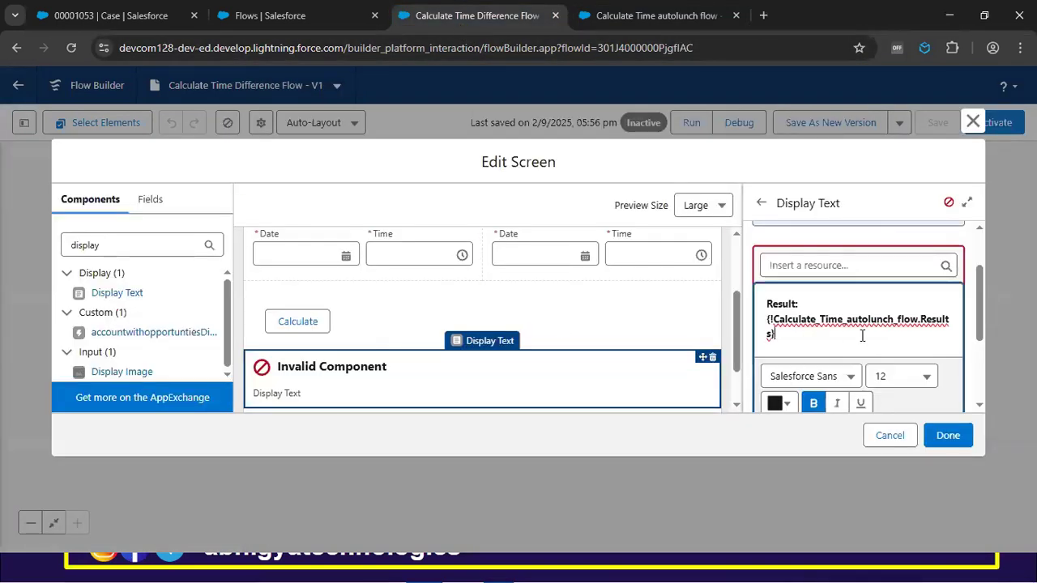
Replace the Results reference after "Result:" with a non-bold {!Calculate_Time_autolunch_flow.Results.var_Result} reference
{"action": "left_click", "coordinate": [917, 334]}
{"action": "left_click_drag", "start_coordinate": [846, 349], "coordinate": [737, 321]}
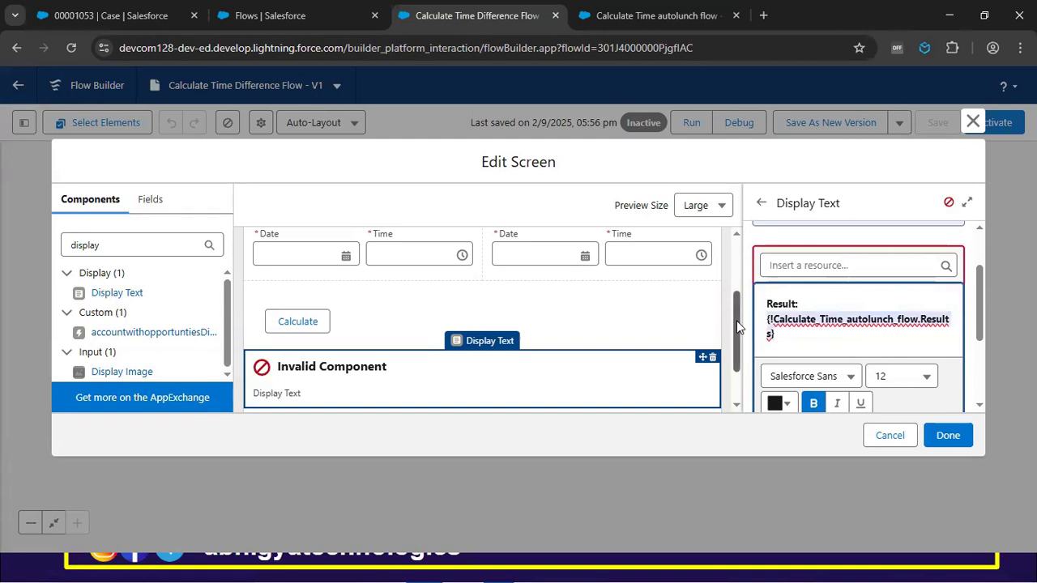
{"action": "key", "text": "BackSpace"}
{"action": "left_click", "coordinate": [813, 403]}
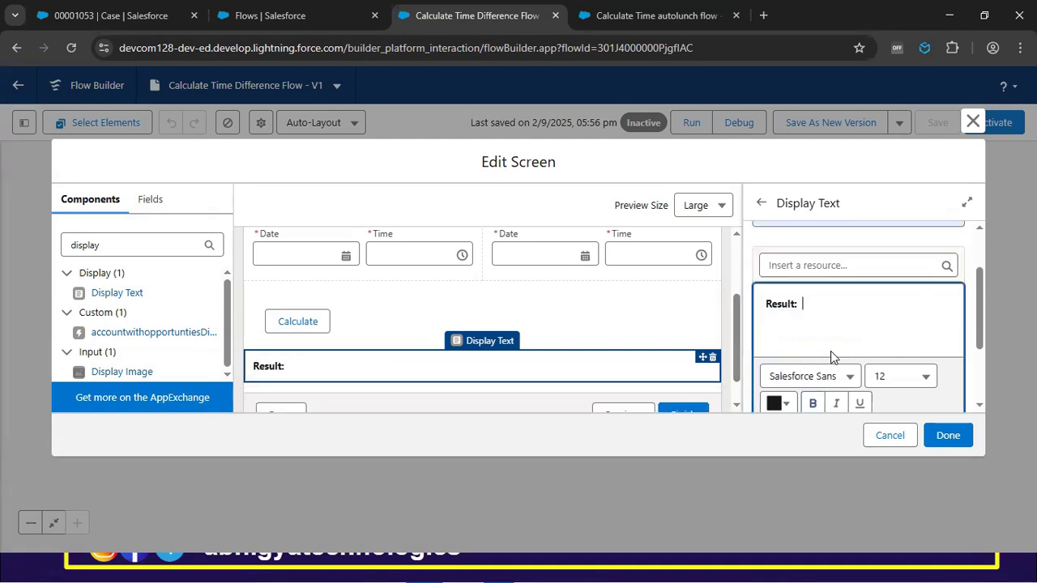
{"action": "left_click", "coordinate": [826, 273]}
{"action": "left_click", "coordinate": [845, 354]}
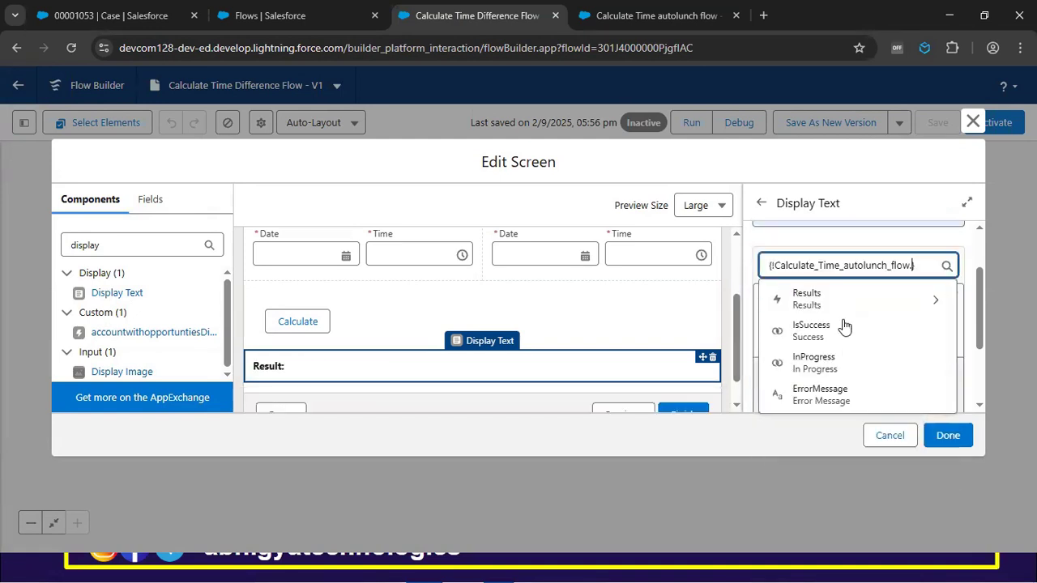
{"action": "left_click", "coordinate": [849, 302]}
{"action": "left_click", "coordinate": [814, 304]}
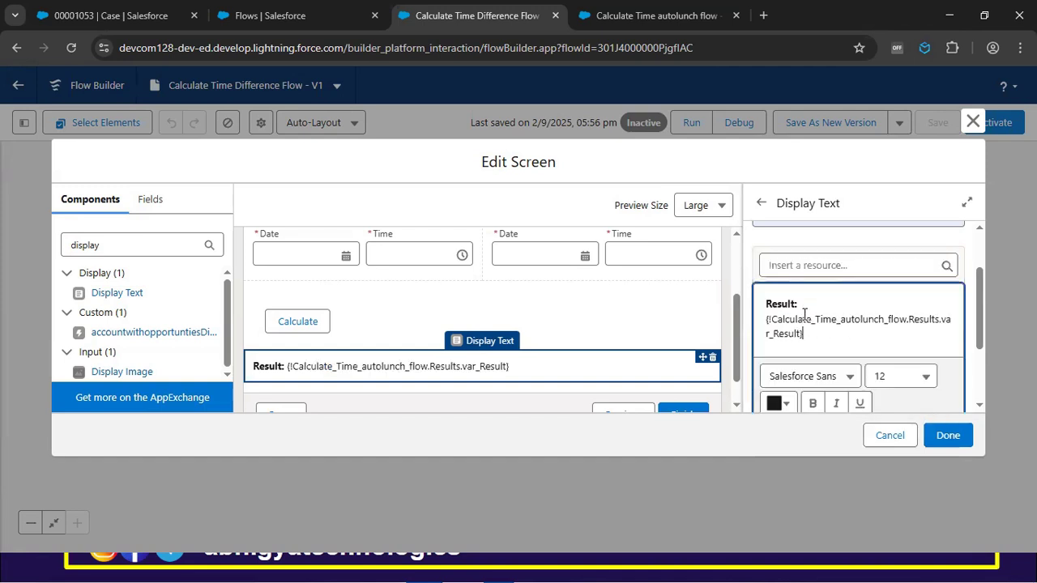
{"action": "scroll", "coordinate": [551, 370], "scroll_direction": "down", "scroll_amount": 1}
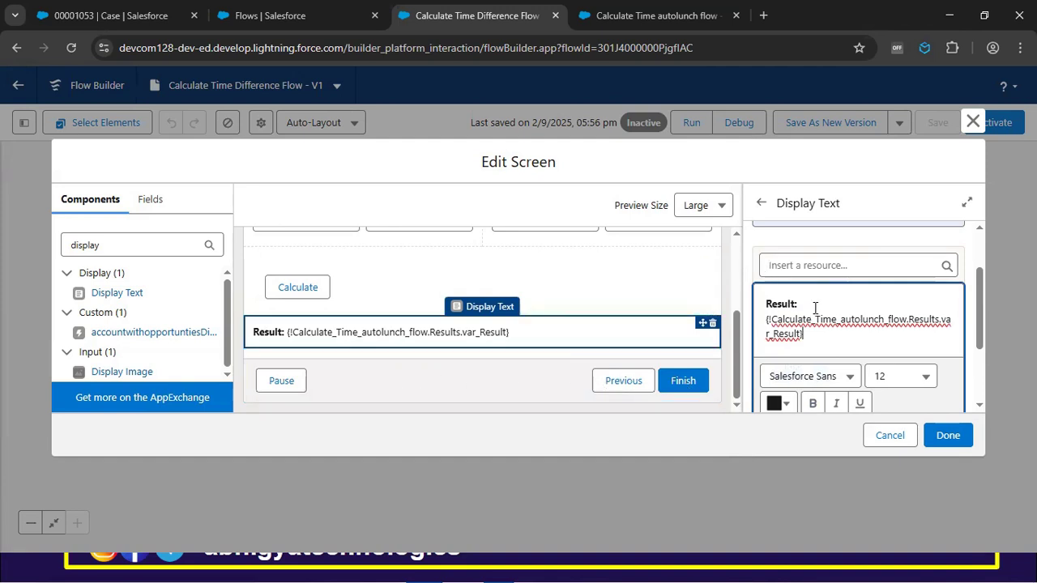
{"action": "scroll", "coordinate": [812, 306], "scroll_direction": "up", "scroll_amount": 2}
Hide the Next or Finish and Pause buttons in the screen's footer, and save the flow
{"action": "left_click", "coordinate": [761, 203]}
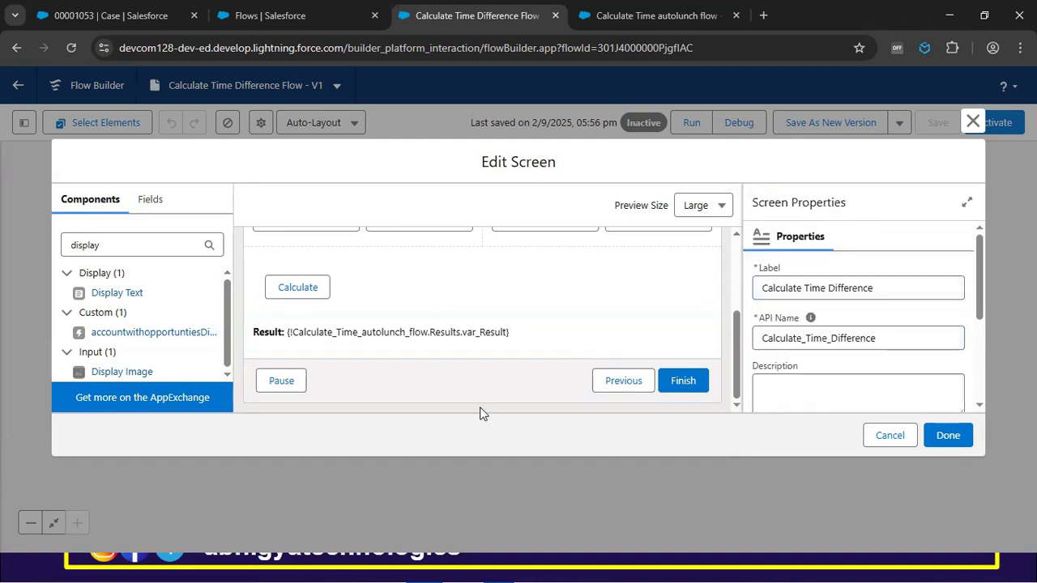
{"action": "scroll", "coordinate": [839, 328], "scroll_direction": "down", "scroll_amount": 3}
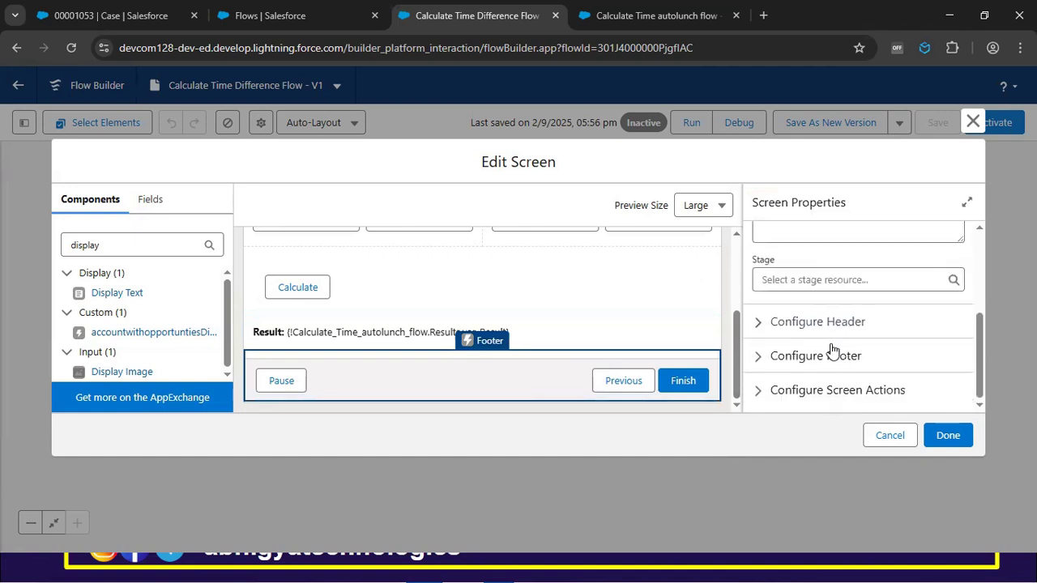
{"action": "left_click", "coordinate": [761, 354]}
{"action": "scroll", "coordinate": [762, 361], "scroll_direction": "down", "scroll_amount": 4}
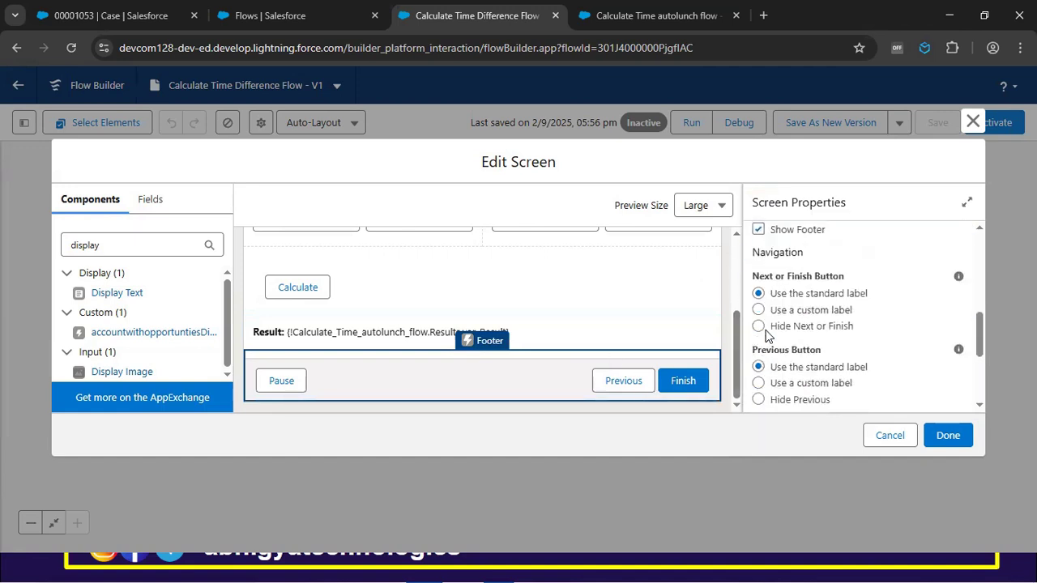
{"action": "left_click", "coordinate": [758, 326]}
{"action": "scroll", "coordinate": [762, 339], "scroll_direction": "down", "scroll_amount": 2}
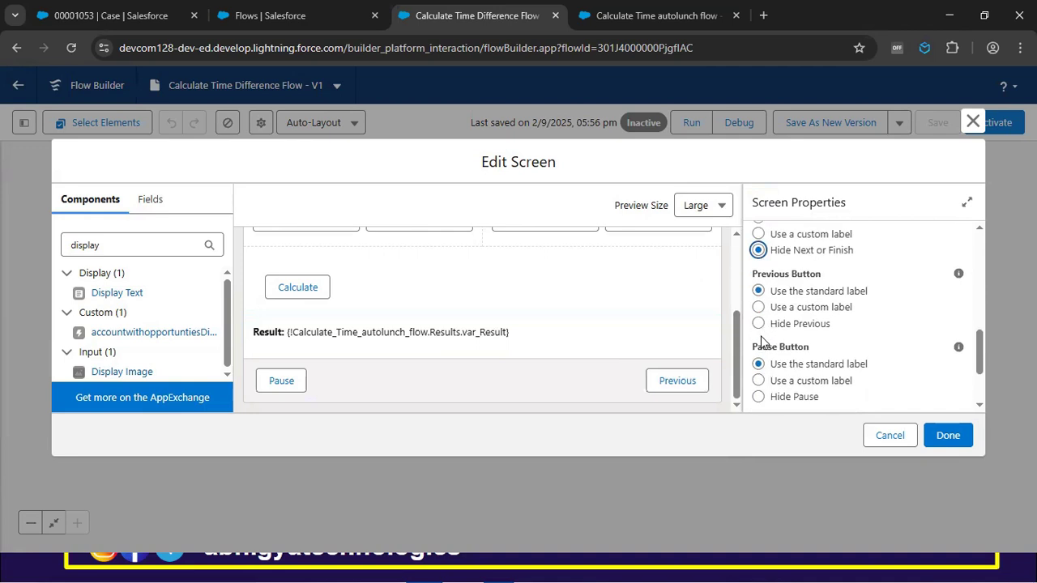
{"action": "left_click", "coordinate": [758, 397]}
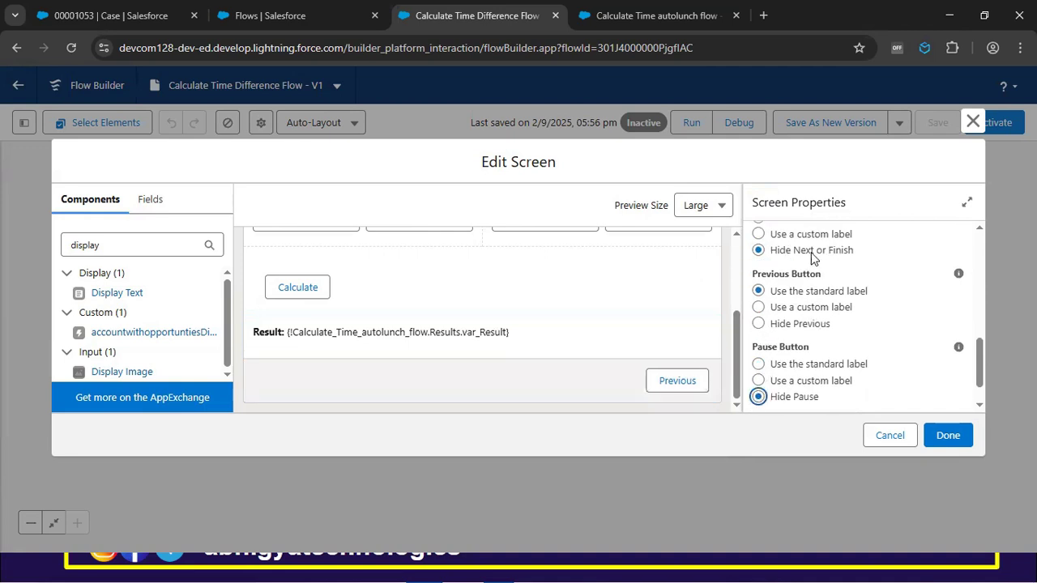
{"action": "scroll", "coordinate": [841, 327], "scroll_direction": "up", "scroll_amount": 1}
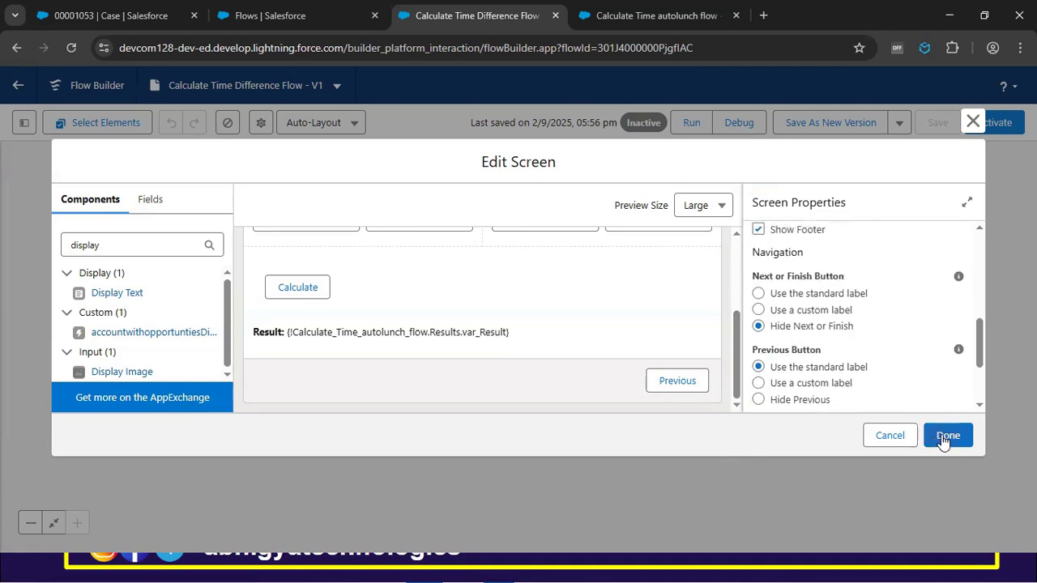
{"action": "left_click", "coordinate": [940, 434]}
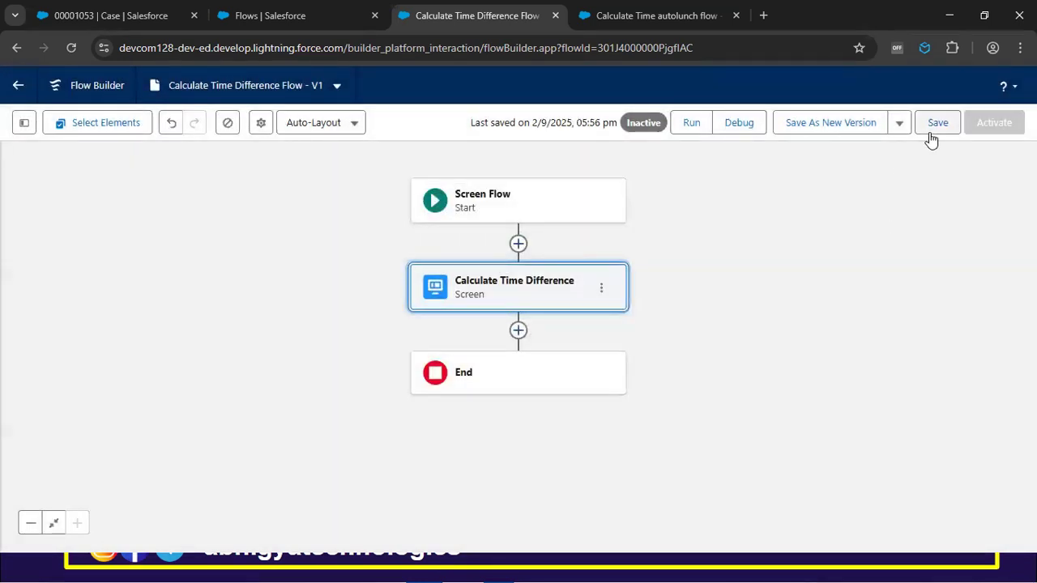
{"action": "left_click", "coordinate": [931, 132]}
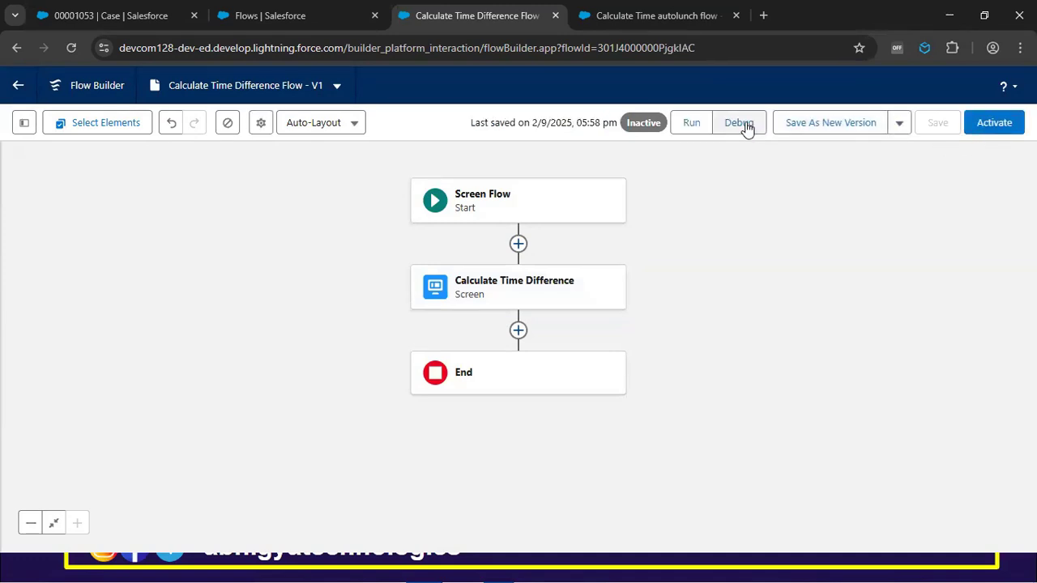
Debug the screen flow and calculate the time difference from 03-Sept-2025 to 04-Sept-2025
{"action": "left_click", "coordinate": [747, 130]}
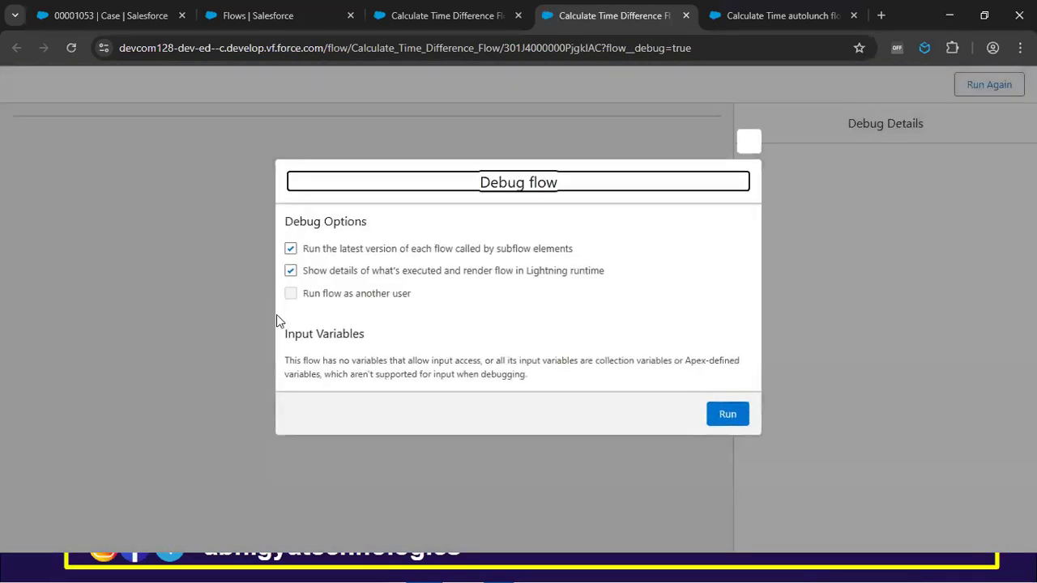
{"action": "left_click", "coordinate": [727, 414]}
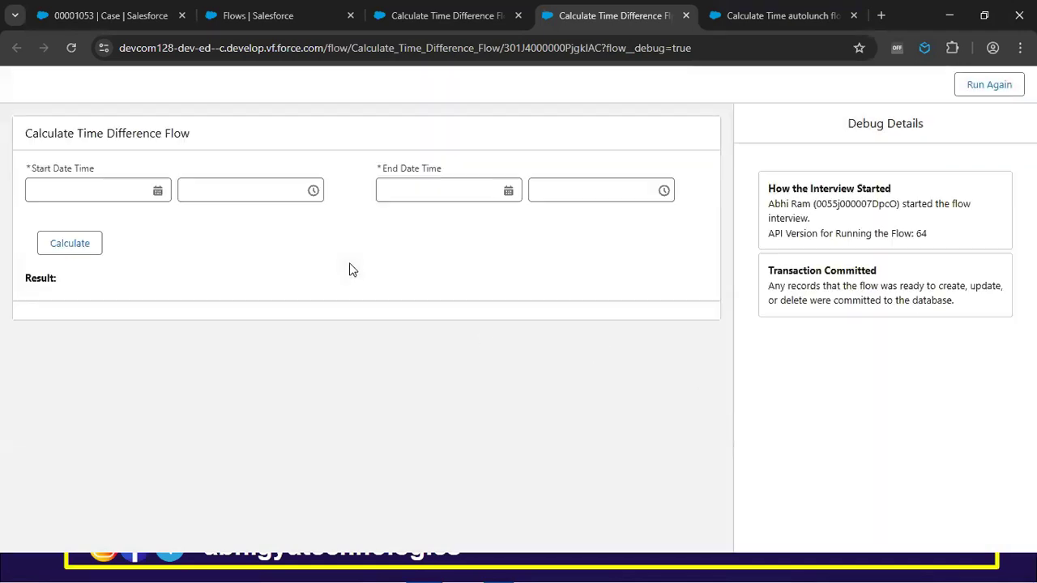
{"action": "left_click", "coordinate": [104, 190]}
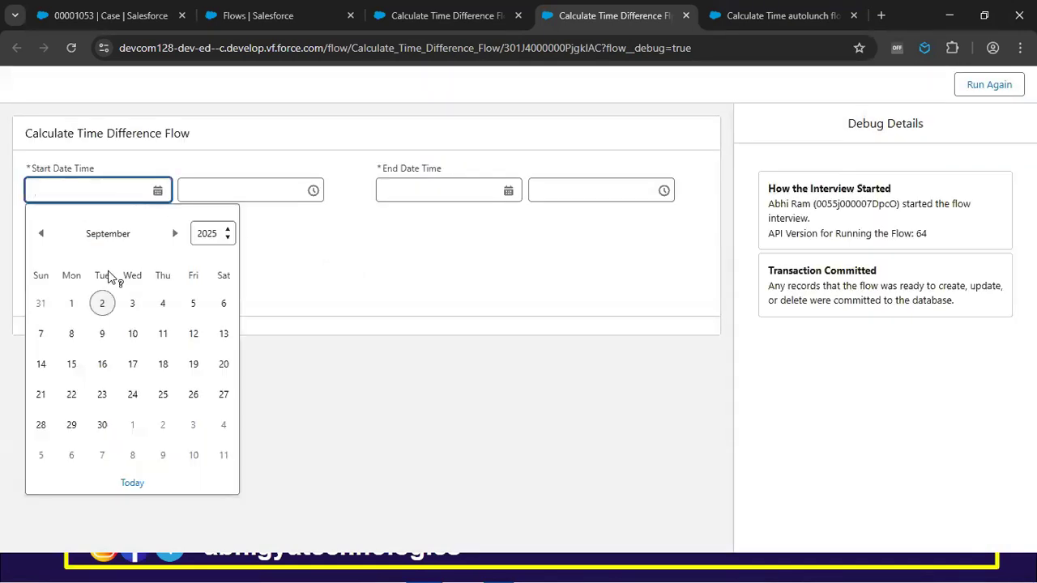
{"action": "left_click", "coordinate": [133, 303]}
{"action": "left_click", "coordinate": [474, 187]}
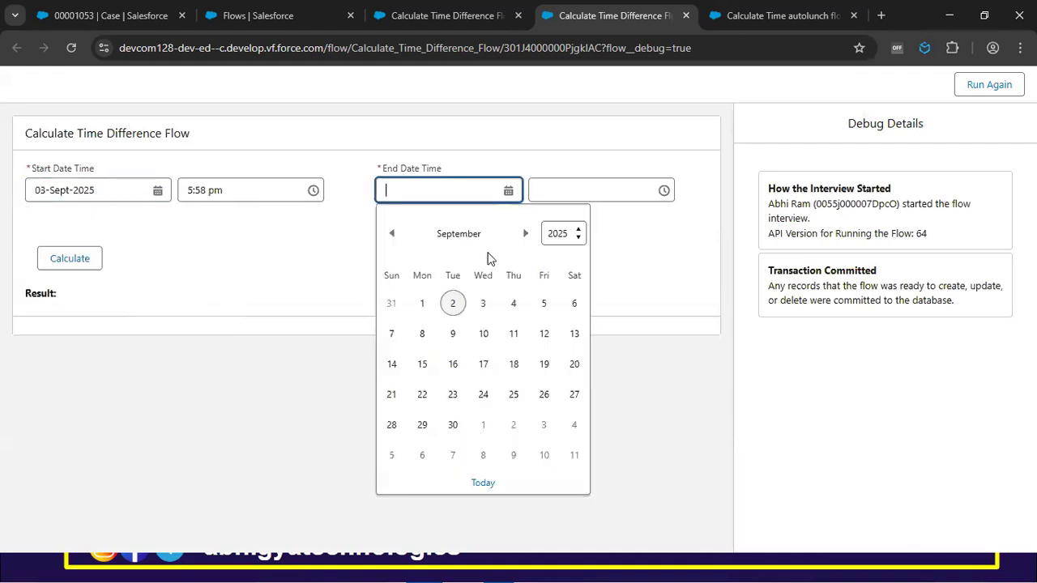
{"action": "left_click", "coordinate": [515, 305]}
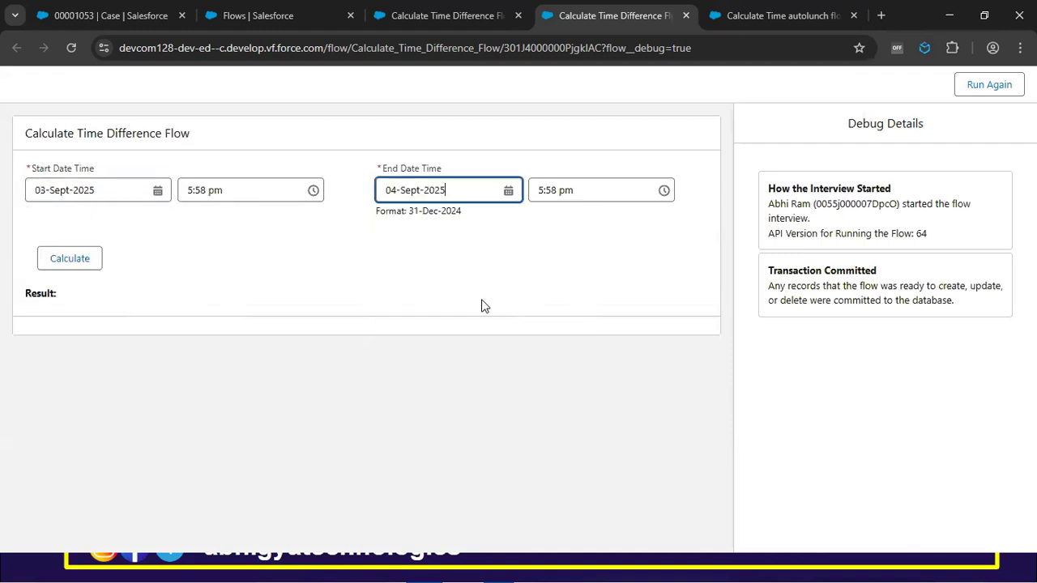
{"action": "left_click", "coordinate": [79, 261]}
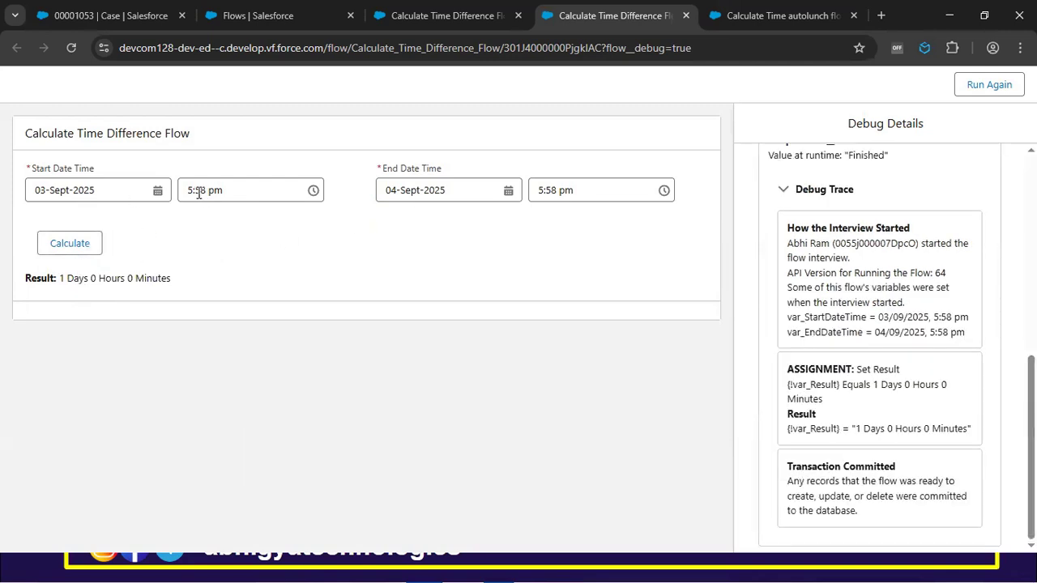
Set Start Date Time to 02-Sept-2025, 6:15 pm, and recalculate the time difference
{"action": "left_click", "coordinate": [108, 191]}
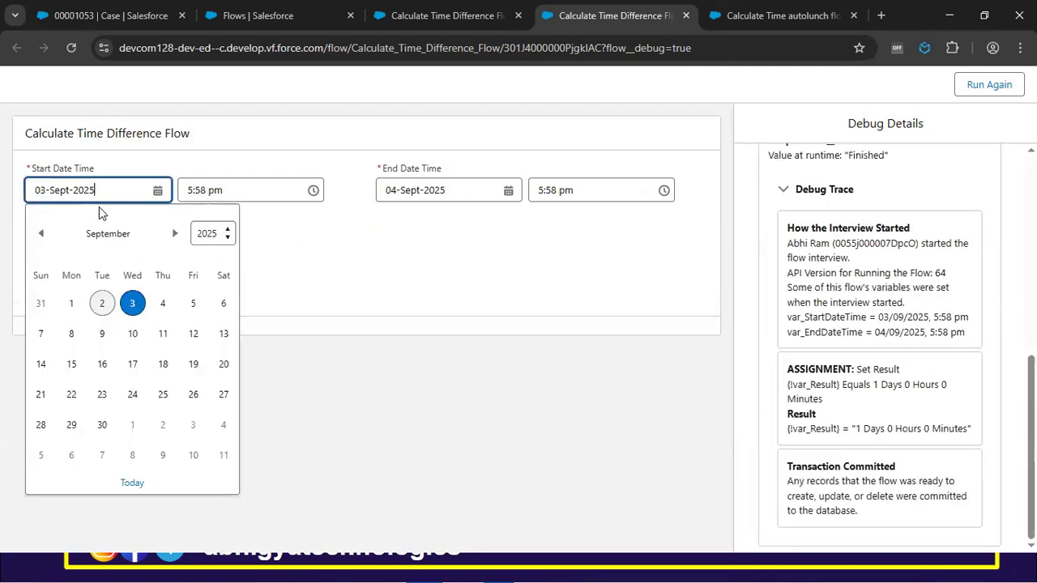
{"action": "left_click", "coordinate": [102, 303]}
{"action": "left_click", "coordinate": [245, 190]}
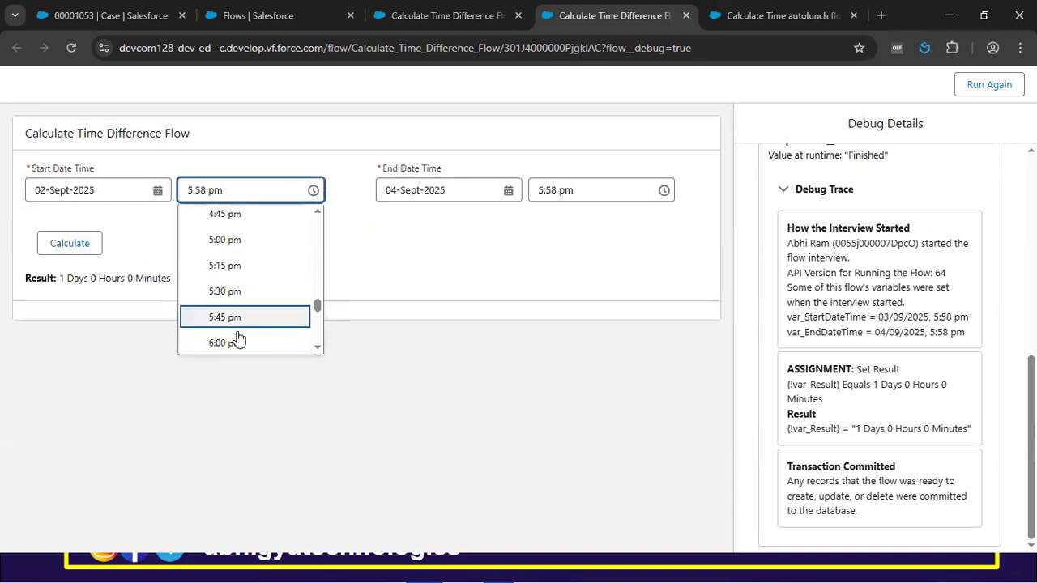
{"action": "left_click", "coordinate": [319, 349]}
{"action": "left_click", "coordinate": [319, 349]}
{"action": "left_click", "coordinate": [245, 309]}
{"action": "left_click", "coordinate": [71, 247]}
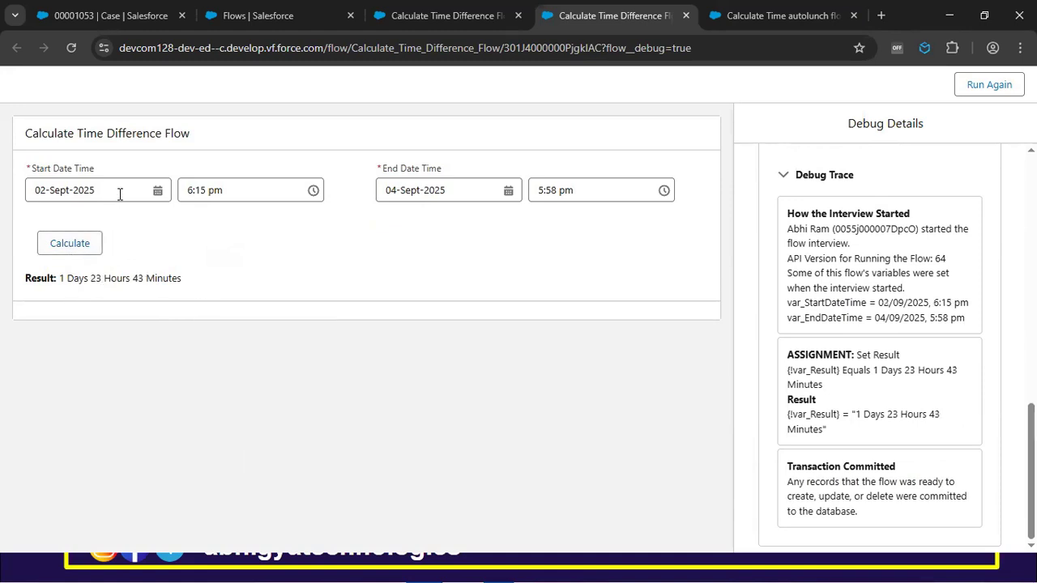
Set the end time to 6:15 pm and recalculate the time difference
{"action": "left_click", "coordinate": [579, 193]}
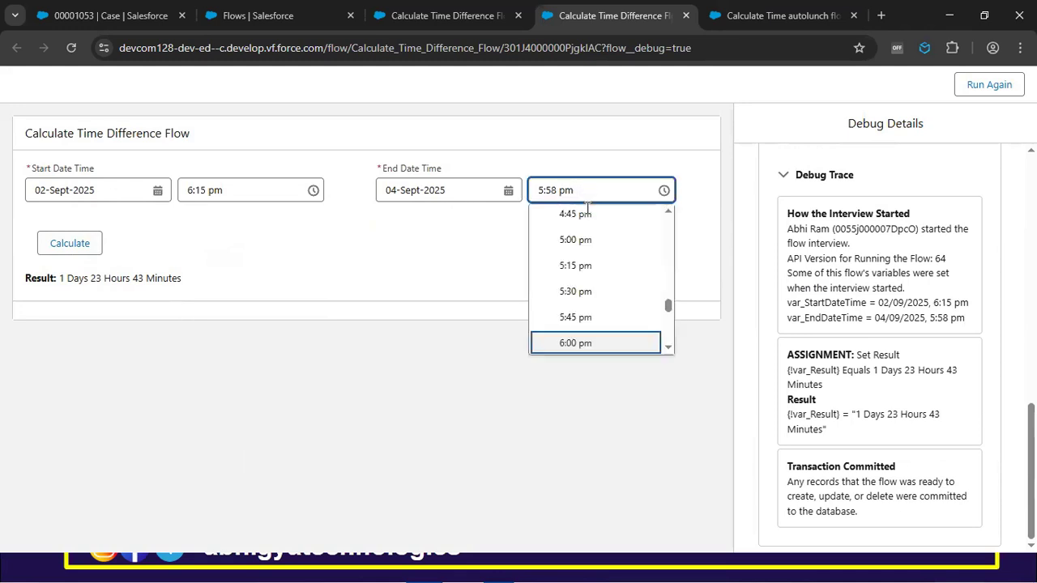
{"action": "left_click", "coordinate": [670, 349]}
{"action": "left_click", "coordinate": [670, 350]}
{"action": "left_click", "coordinate": [616, 309]}
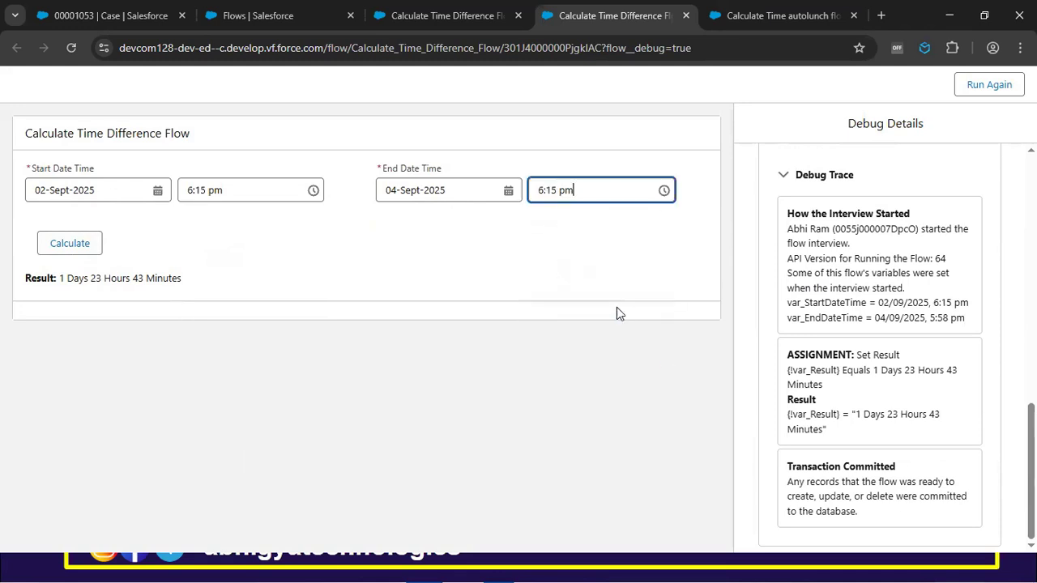
{"action": "left_click", "coordinate": [68, 245]}
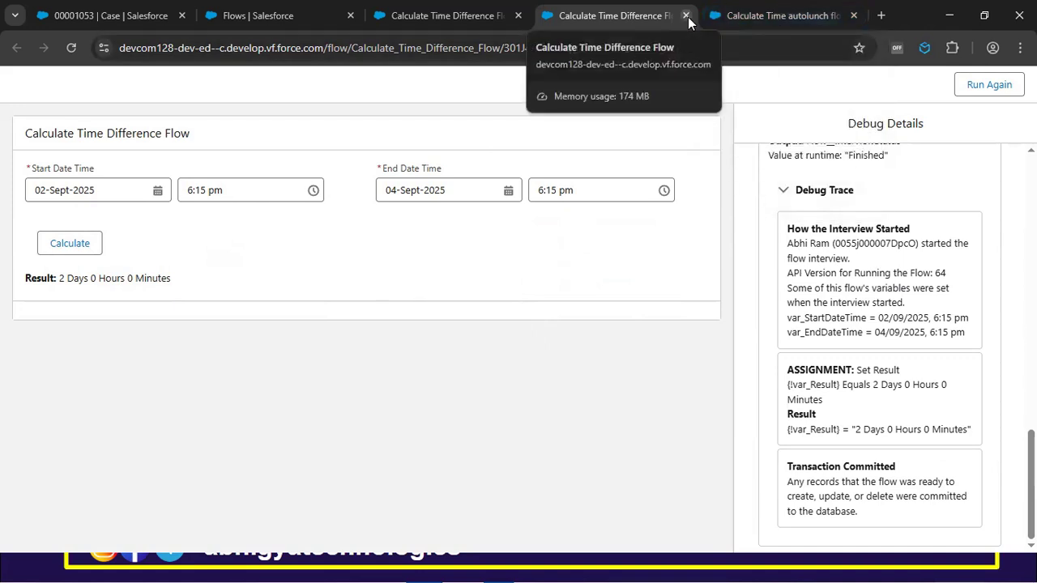
Close the var_Result variable editor in the autolaunched flow, and activate the Calculate Time Difference Flow screen flow
{"action": "left_click", "coordinate": [739, 16]}
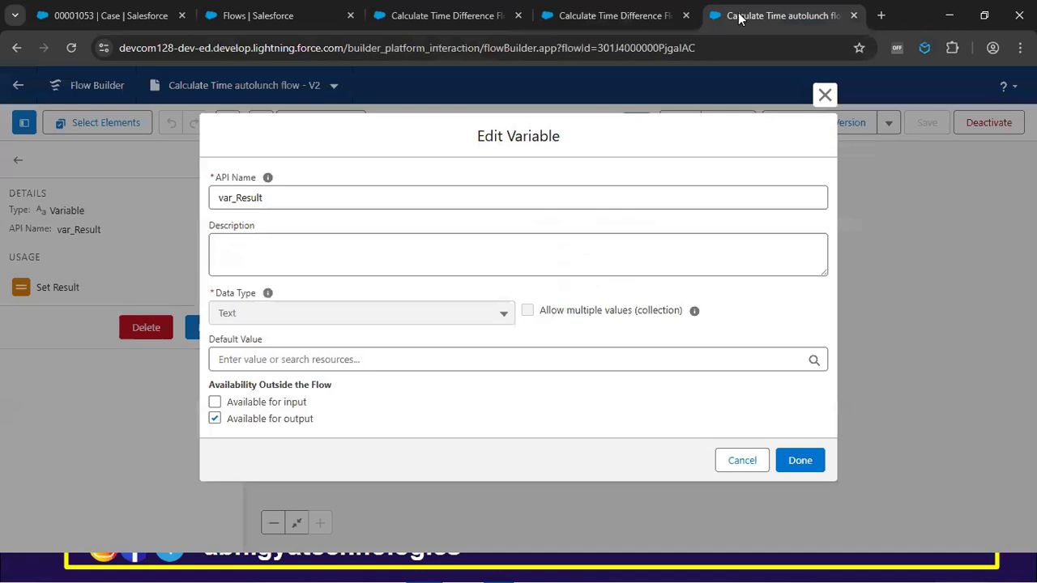
{"action": "left_click", "coordinate": [826, 96]}
{"action": "left_click", "coordinate": [544, 18]}
{"action": "left_click", "coordinate": [469, 17]}
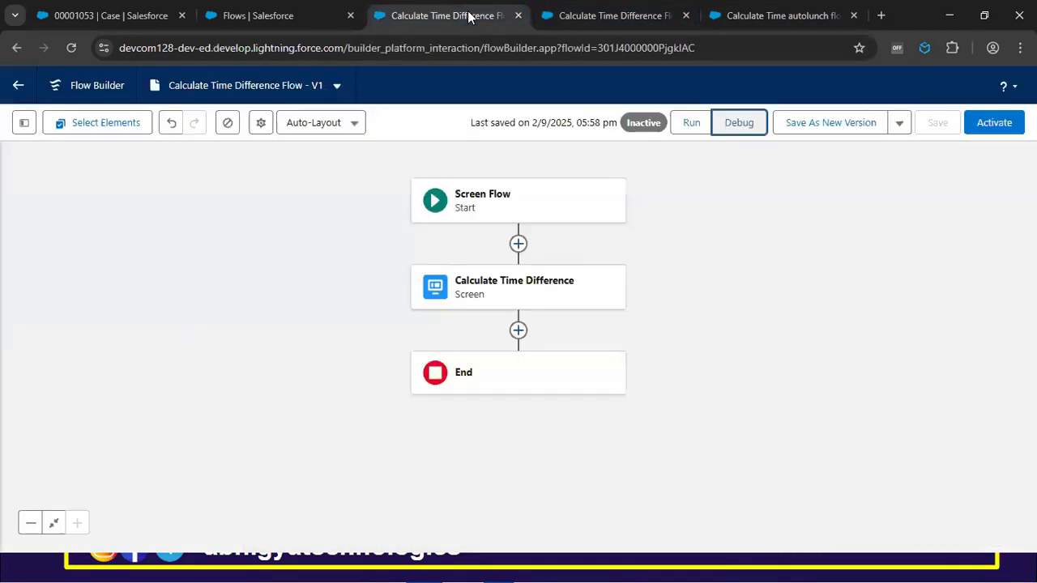
{"action": "left_click", "coordinate": [991, 136]}
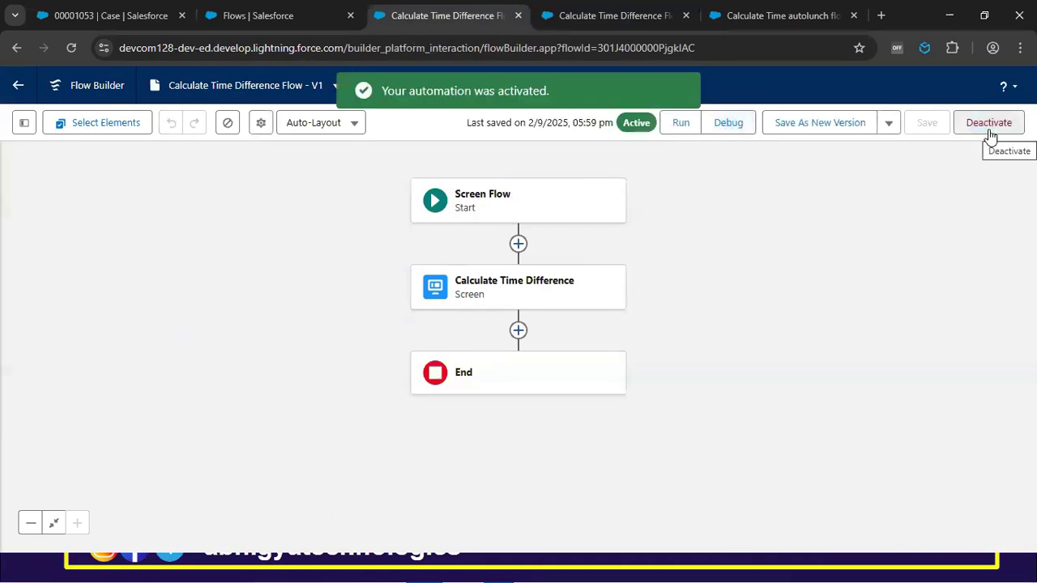
Search the app launcher for "case" in the org containing the flows, and open the Cases object
{"action": "left_click", "coordinate": [276, 16]}
{"action": "left_click", "coordinate": [162, 18]}
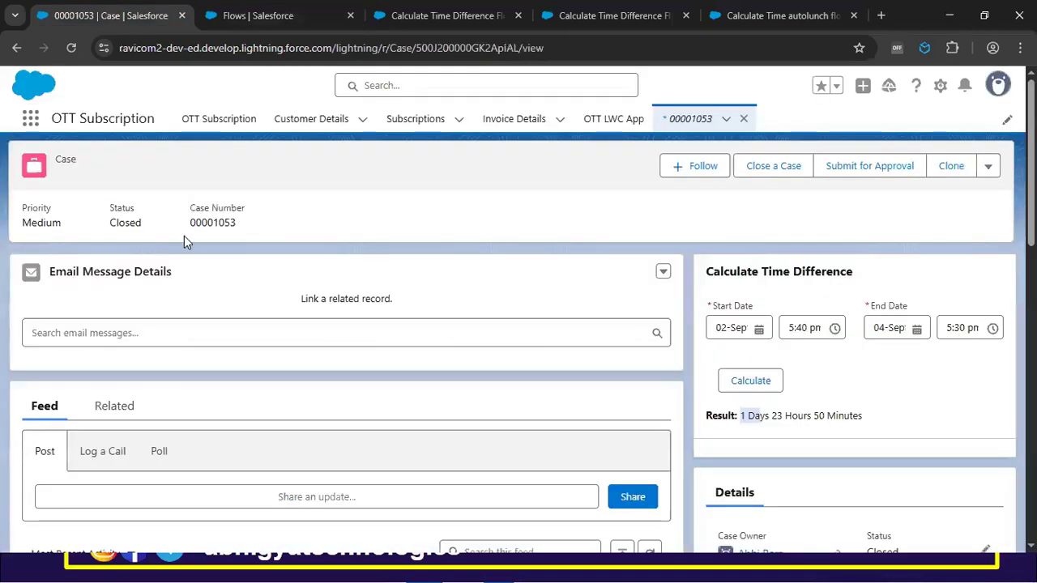
{"action": "left_click", "coordinate": [259, 15]}
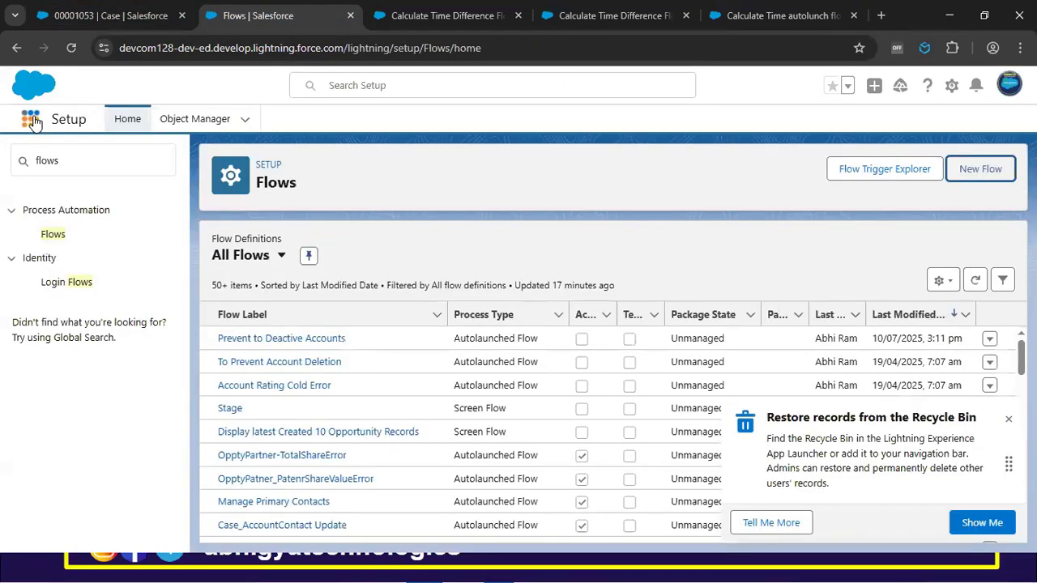
{"action": "left_click", "coordinate": [30, 119]}
{"action": "type", "text": "case"}
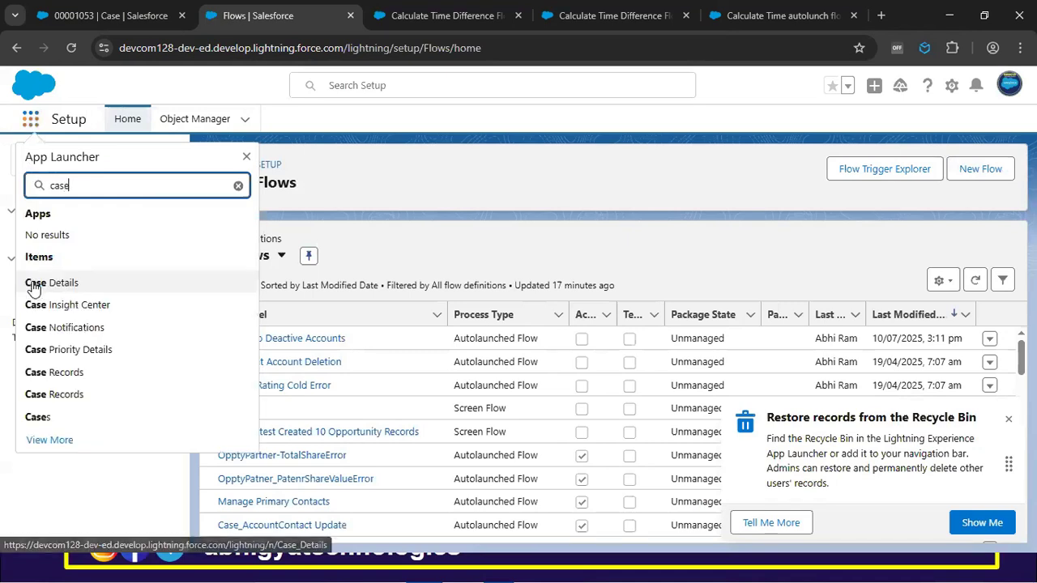
{"action": "left_click", "coordinate": [52, 417]}
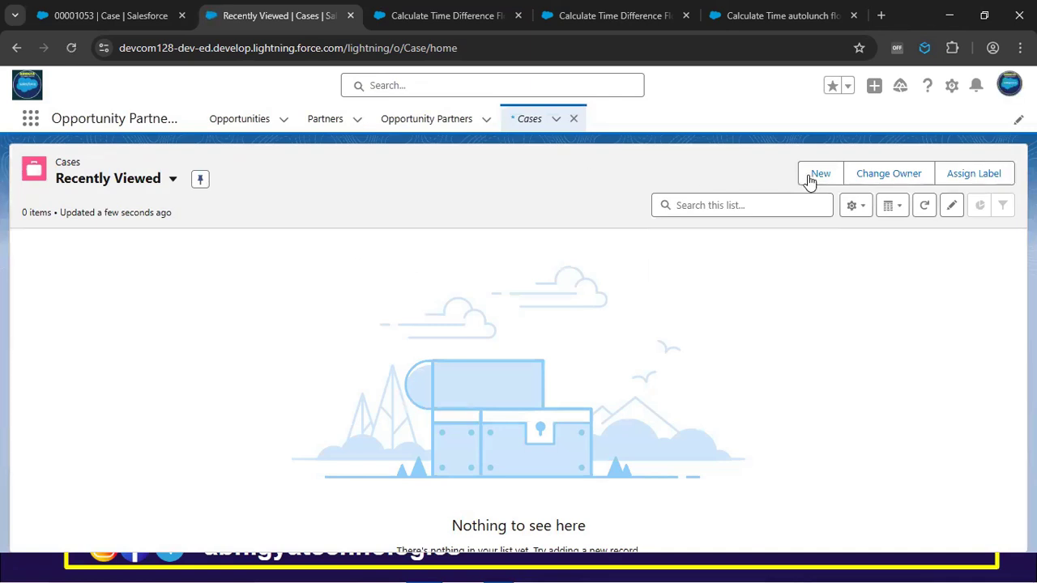
Switch to the All Open Cases list view and open the case "Starting generator after electrical failure"
{"action": "left_click", "coordinate": [119, 186]}
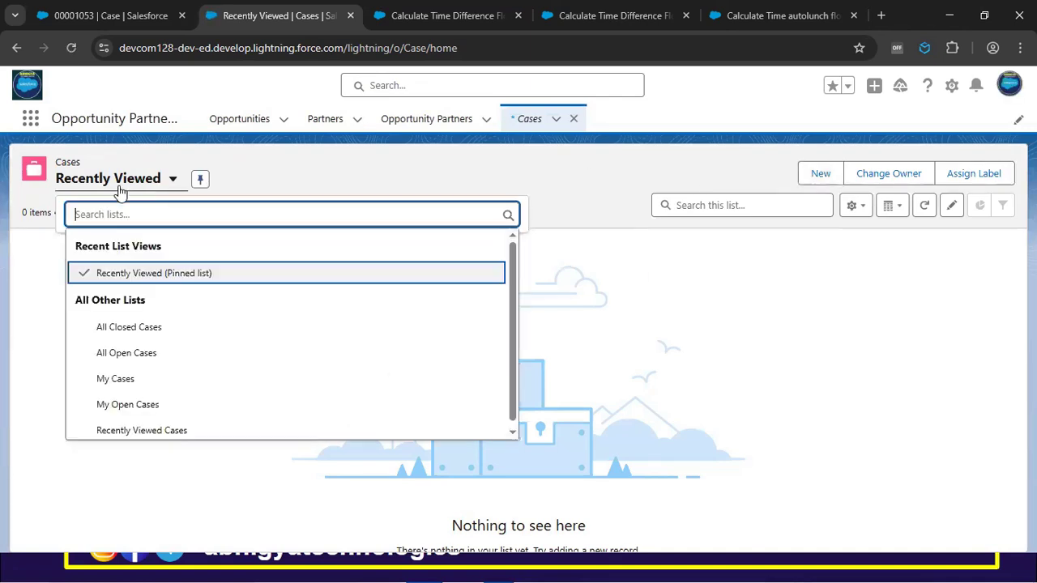
{"action": "left_click", "coordinate": [126, 357]}
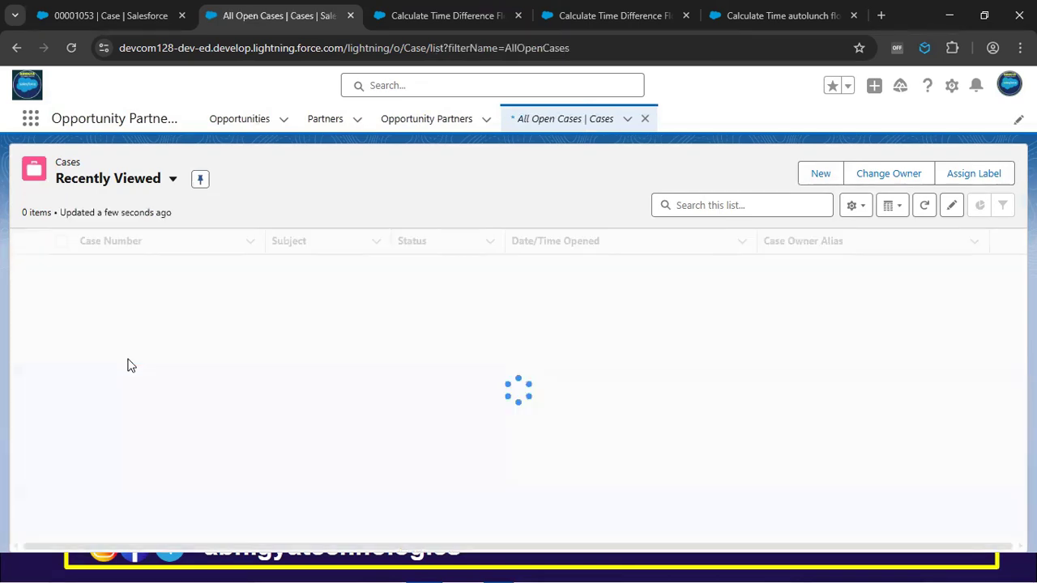
{"action": "left_click", "coordinate": [111, 271]}
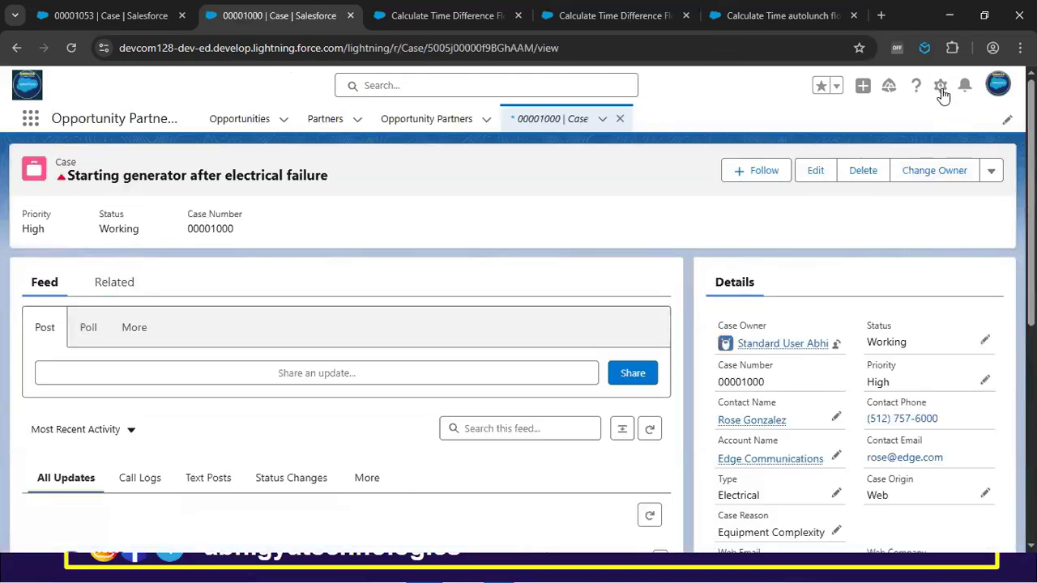
Edit the case's record page in Lightning App Builder and place a Flow component above the Details section
{"action": "left_click", "coordinate": [941, 86]}
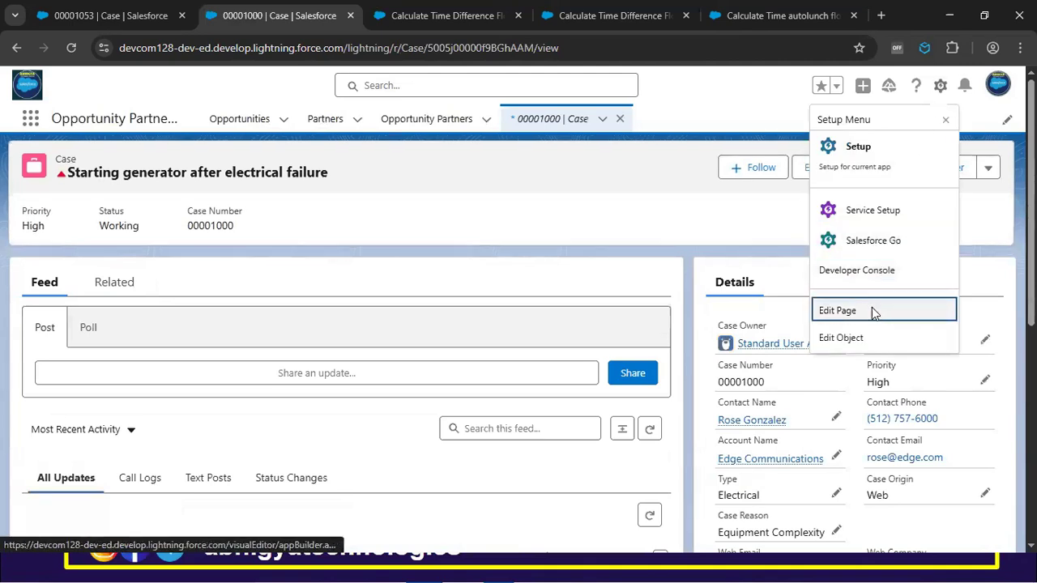
{"action": "left_click", "coordinate": [837, 311]}
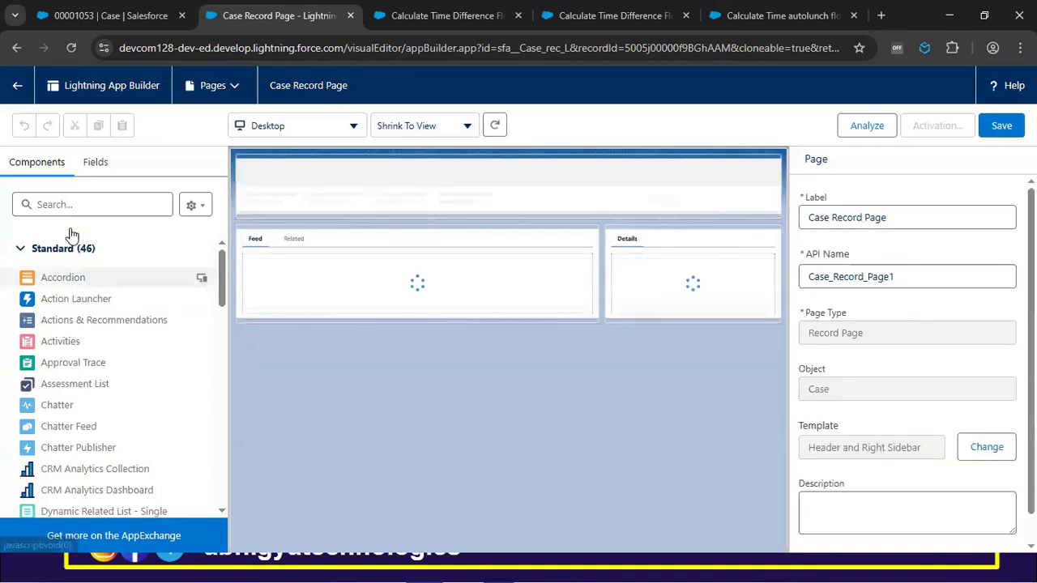
{"action": "scroll", "coordinate": [67, 405], "scroll_direction": "down", "scroll_amount": 4}
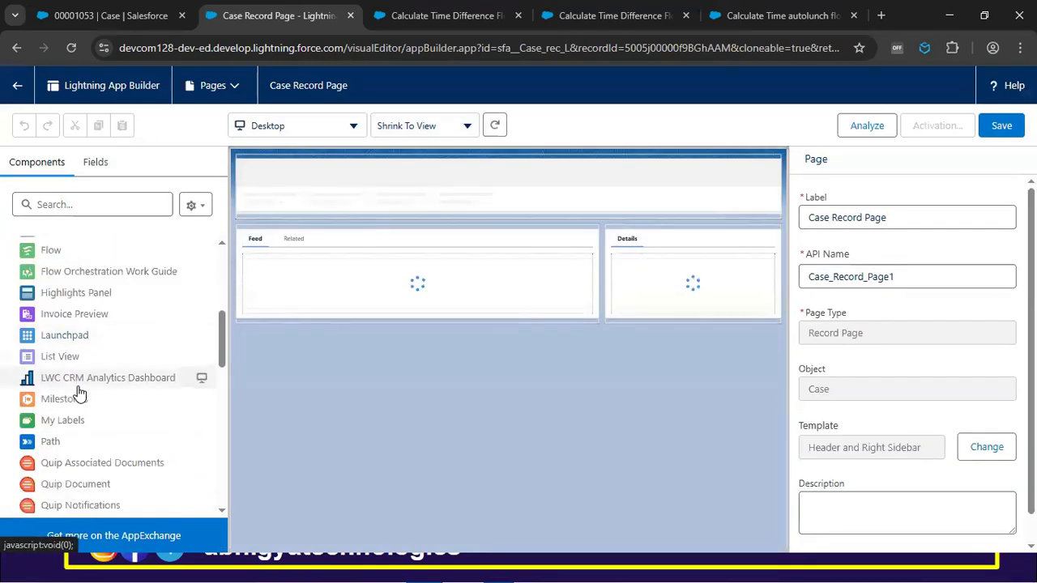
{"action": "scroll", "coordinate": [81, 389], "scroll_direction": "up", "scroll_amount": 2}
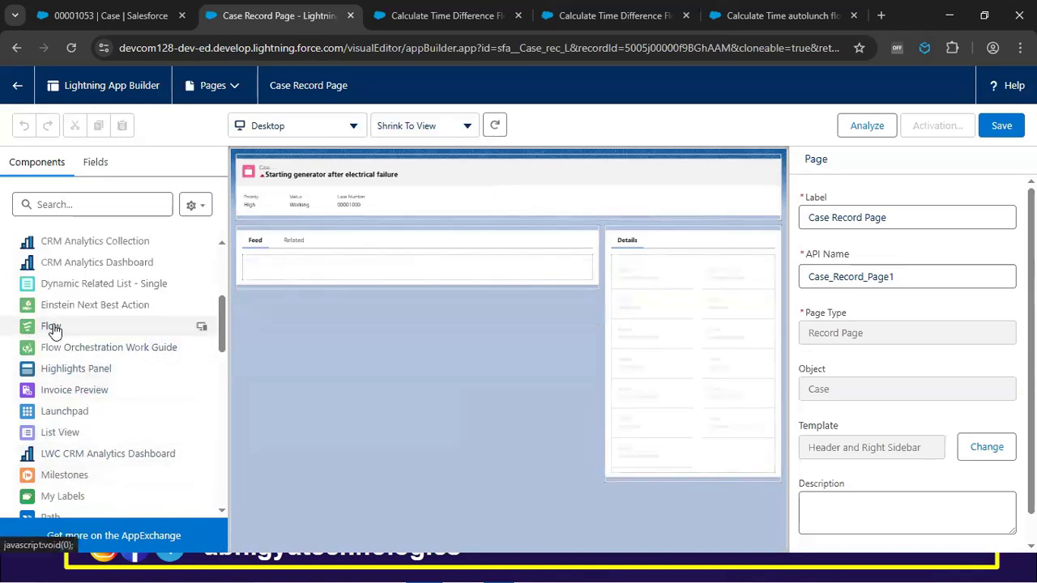
{"action": "left_click_drag", "start_coordinate": [54, 328], "coordinate": [657, 234]}
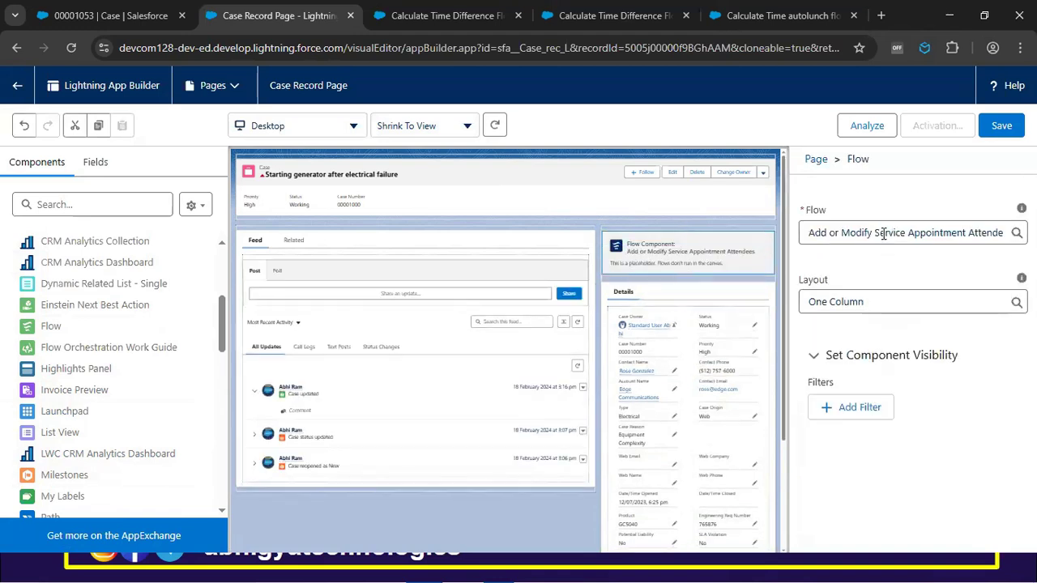
Assign Calculate Time Difference Flow to the new Flow component and save the Case Record Page
{"action": "left_click", "coordinate": [883, 234]}
{"action": "type", "text": "Ca"}
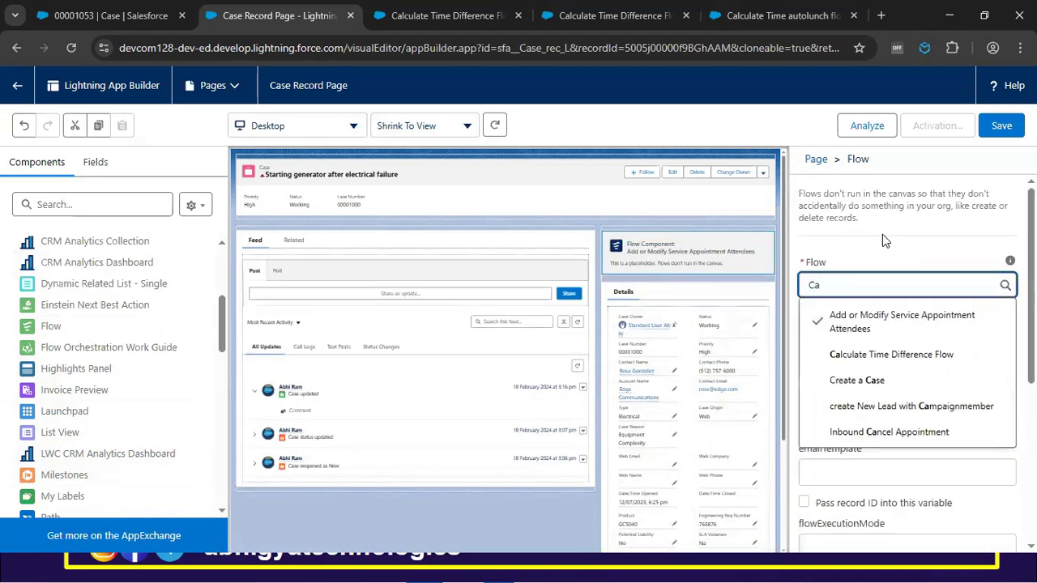
{"action": "left_click", "coordinate": [931, 361]}
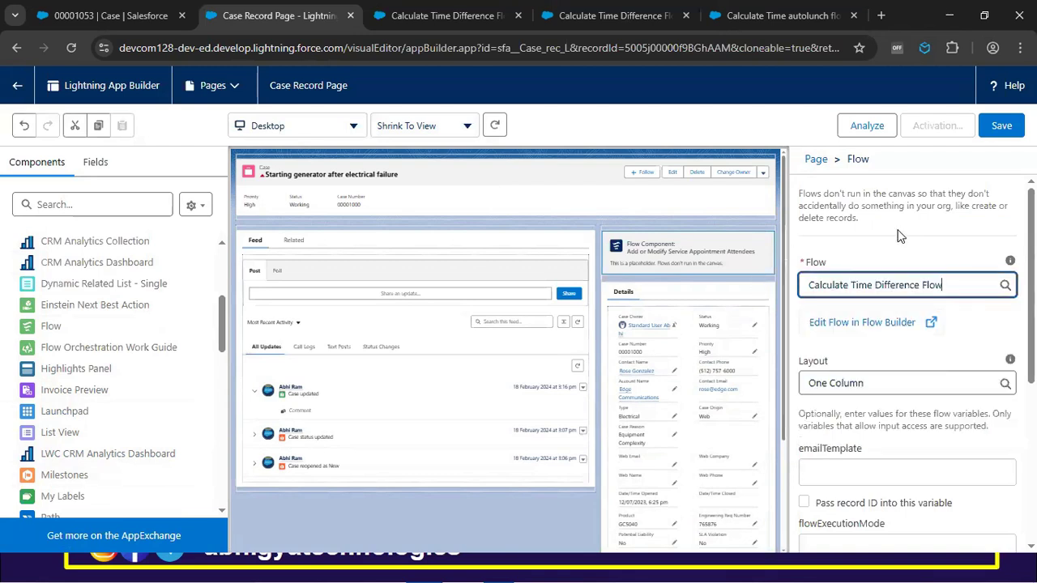
{"action": "left_click", "coordinate": [1004, 128]}
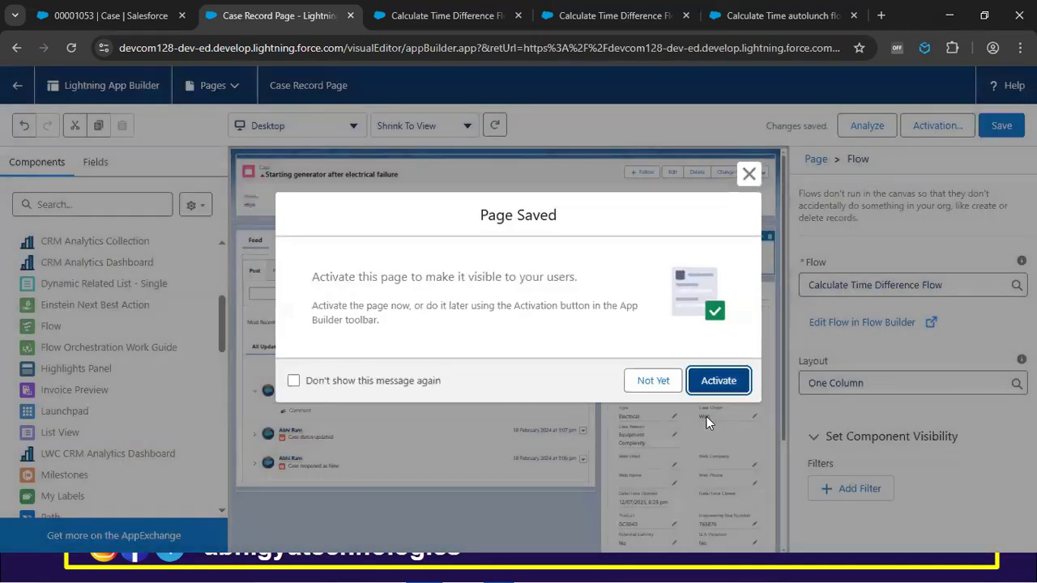
Activate the Case Record Page as the app default for the Sales app, with the Desktop and phone form factor
{"action": "left_click", "coordinate": [718, 381]}
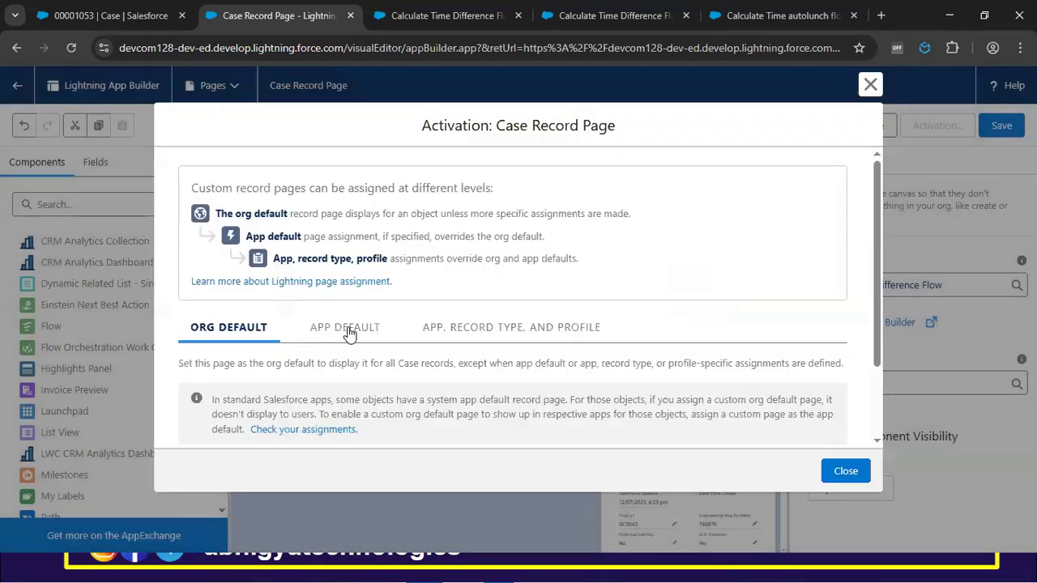
{"action": "left_click", "coordinate": [344, 329]}
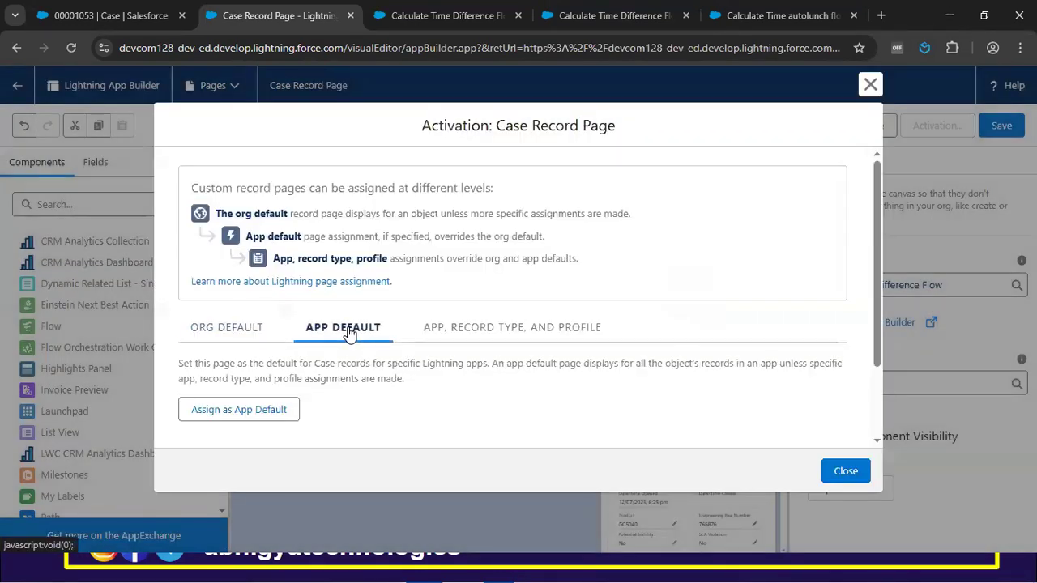
{"action": "left_click", "coordinate": [283, 411]}
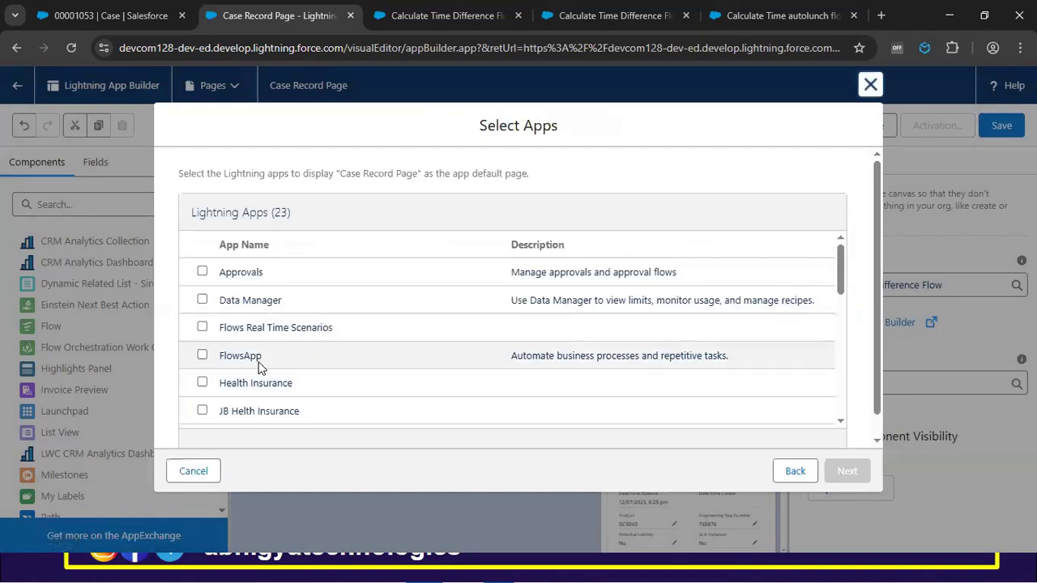
{"action": "scroll", "coordinate": [244, 364], "scroll_direction": "down", "scroll_amount": 2}
{"action": "scroll", "coordinate": [234, 364], "scroll_direction": "down", "scroll_amount": 3}
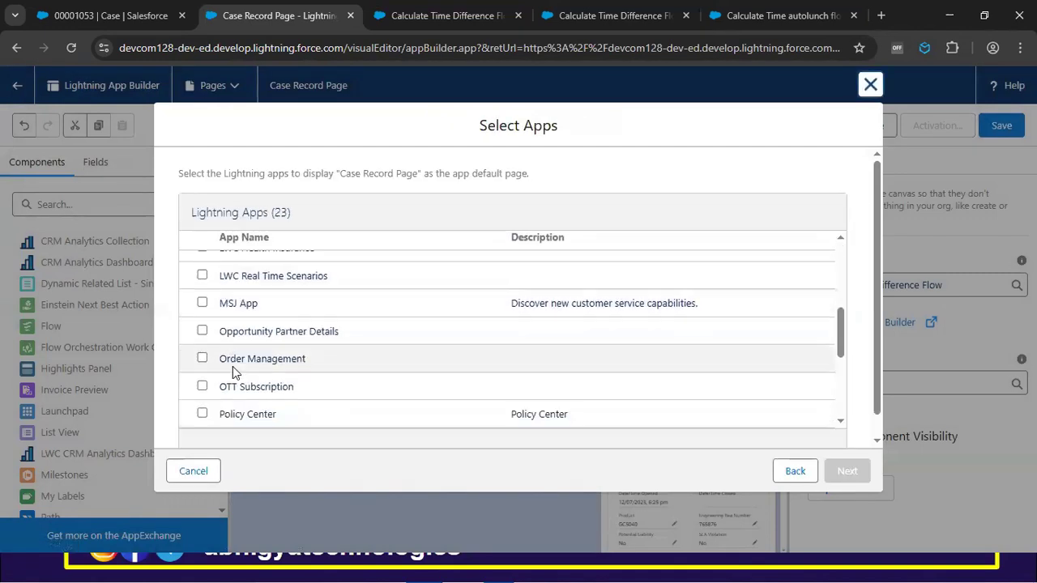
{"action": "left_click", "coordinate": [203, 411]}
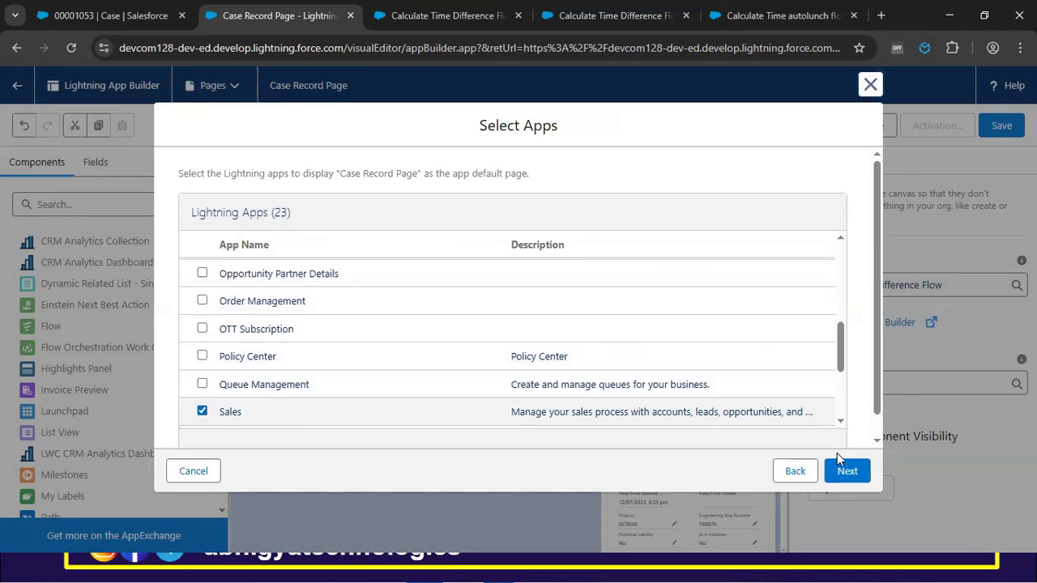
{"action": "left_click", "coordinate": [848, 471]}
{"action": "left_click", "coordinate": [850, 471]}
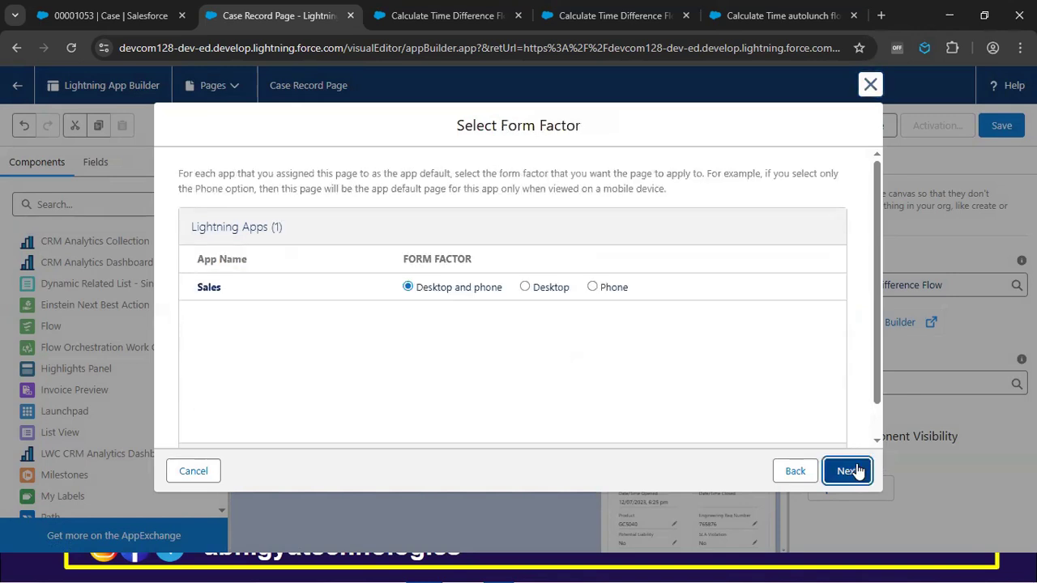
{"action": "left_click", "coordinate": [853, 471]}
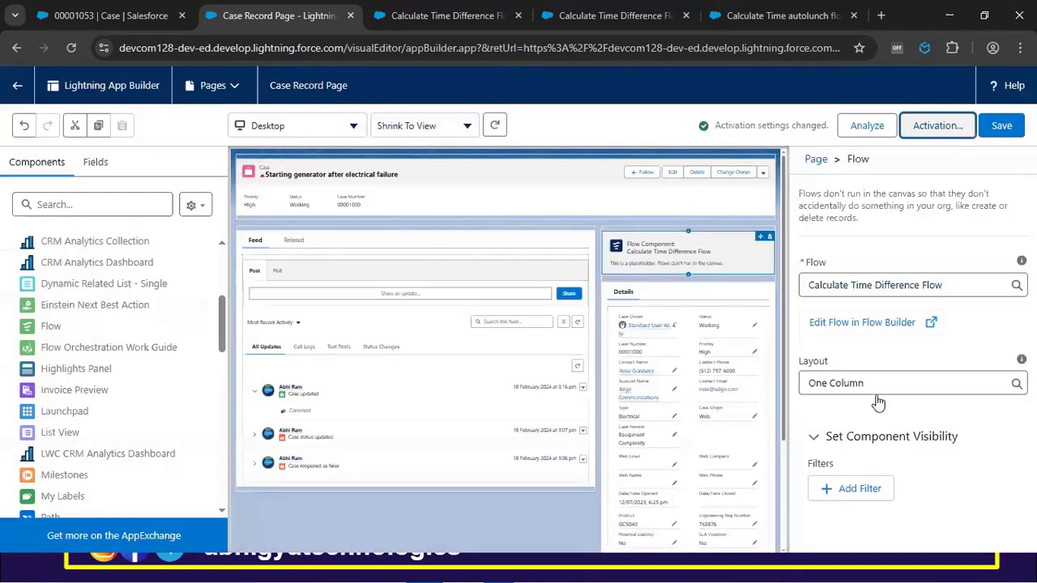
Leave Lightning App Builder, search the app launcher for "sales", and open the Sales app
{"action": "left_click", "coordinate": [18, 86]}
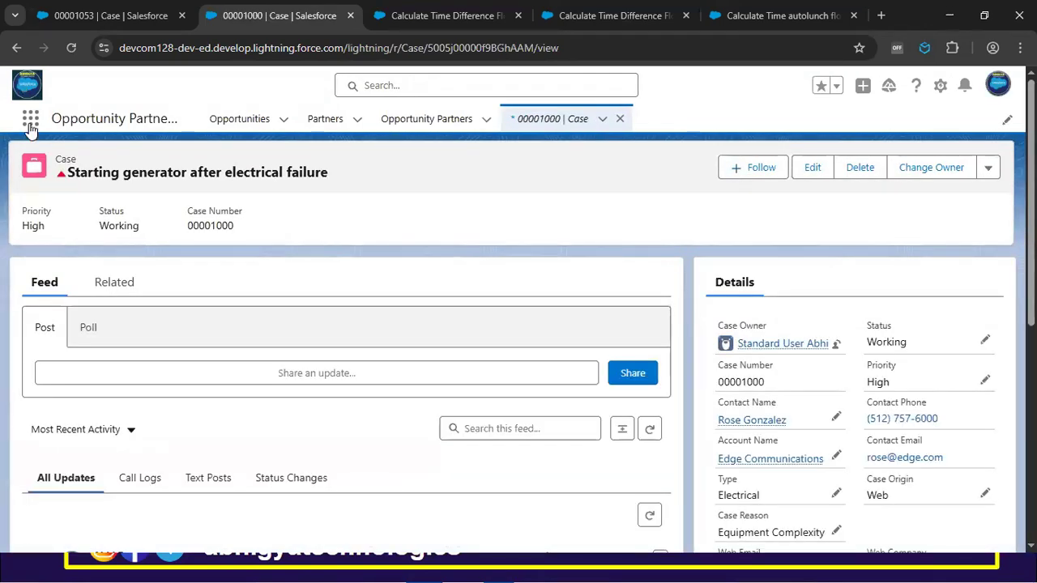
{"action": "left_click", "coordinate": [30, 121]}
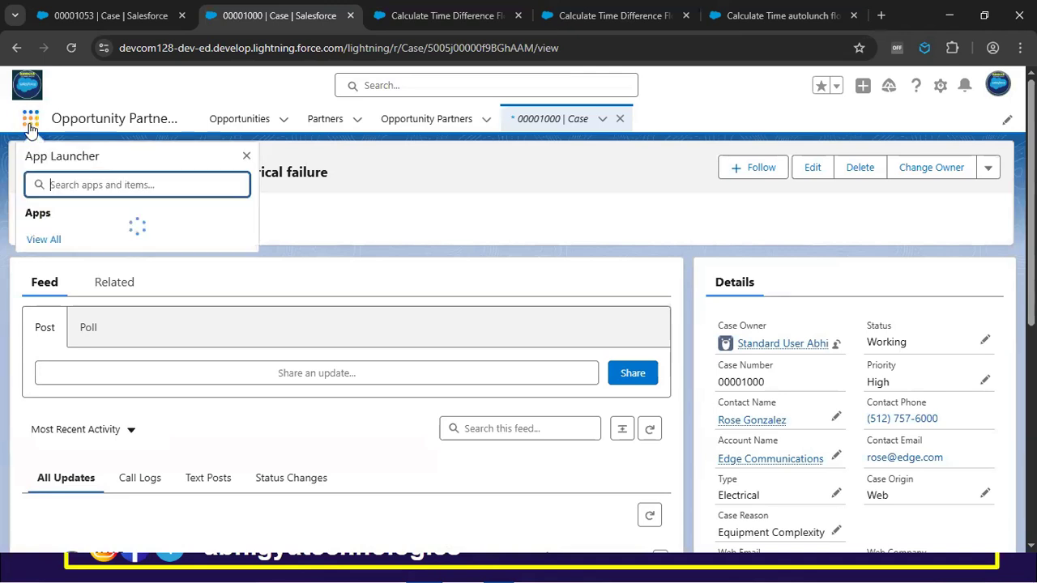
{"action": "type", "text": "sales"}
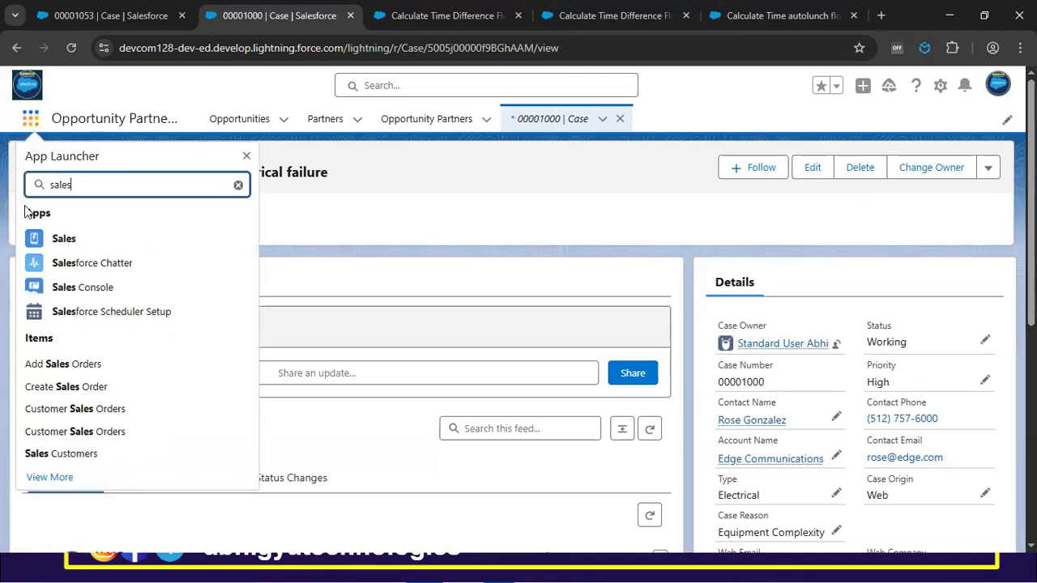
{"action": "left_click", "coordinate": [58, 241]}
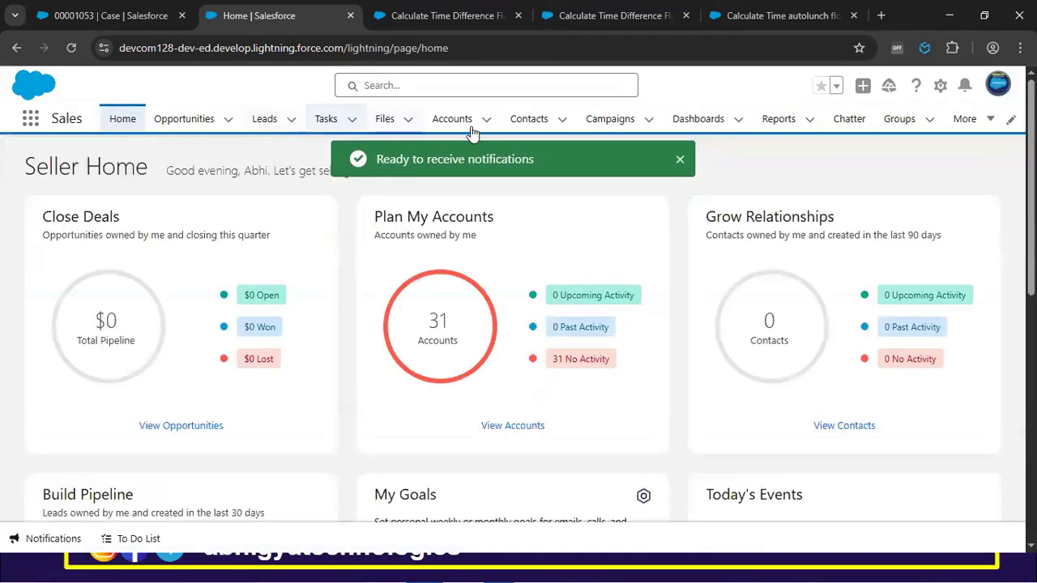
Dismiss the Salesforce Setup promotion, go to Cases, and open the case "Starting generator after electrical failure"
{"action": "left_click", "coordinate": [989, 122]}
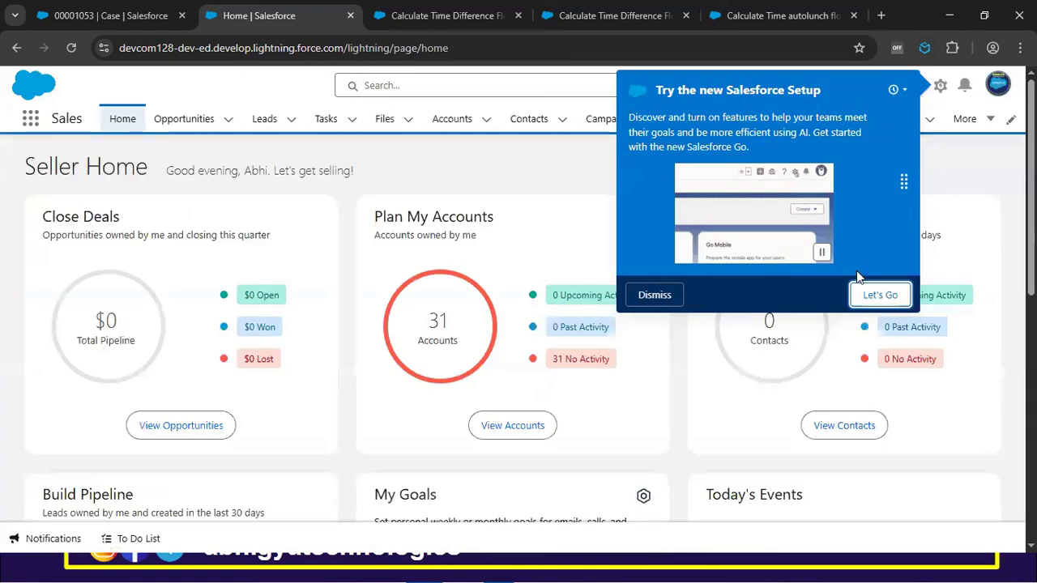
{"action": "left_click", "coordinate": [639, 296]}
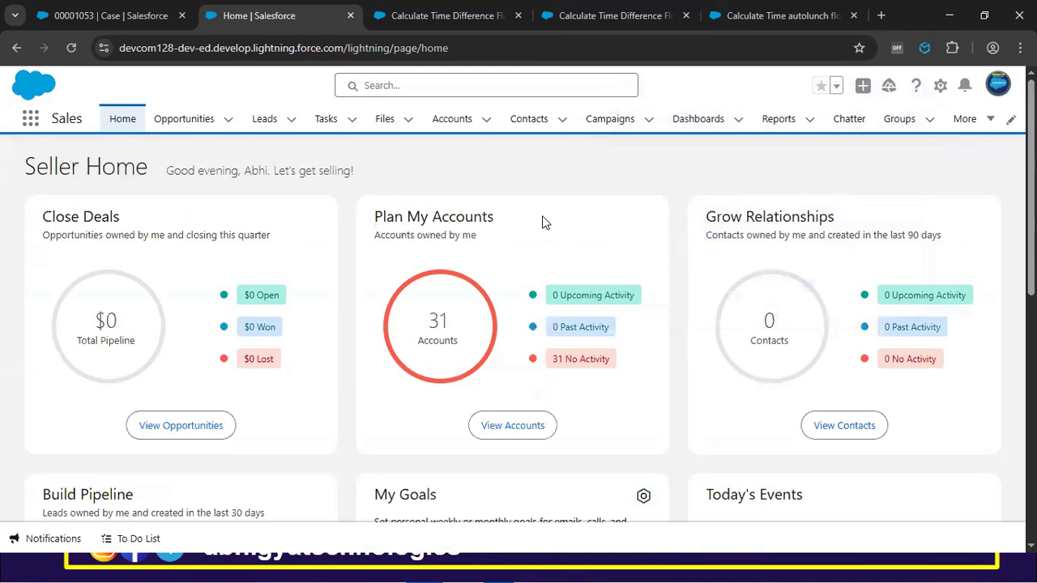
{"action": "left_click", "coordinate": [978, 125]}
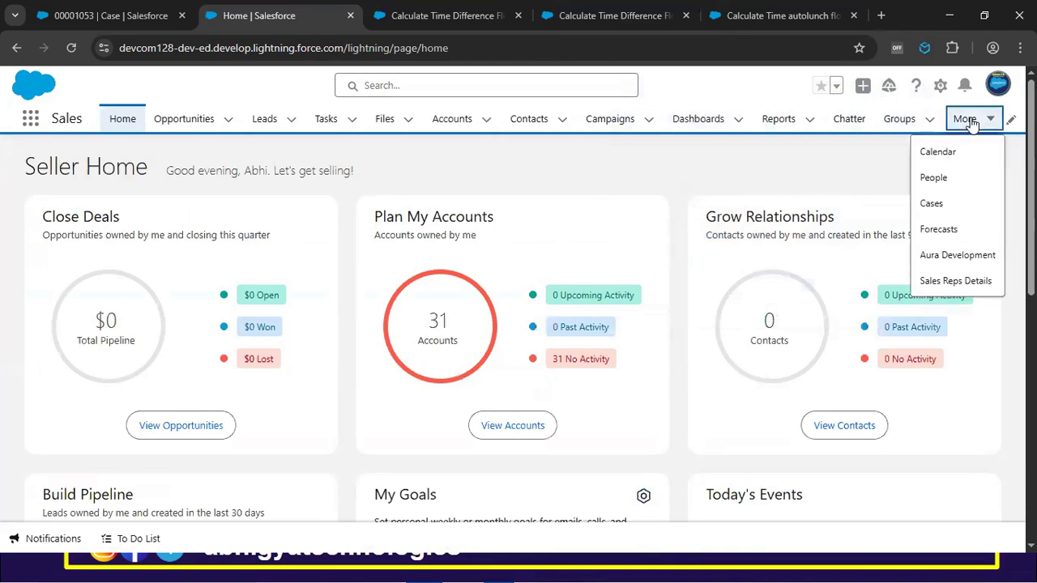
{"action": "left_click", "coordinate": [936, 206]}
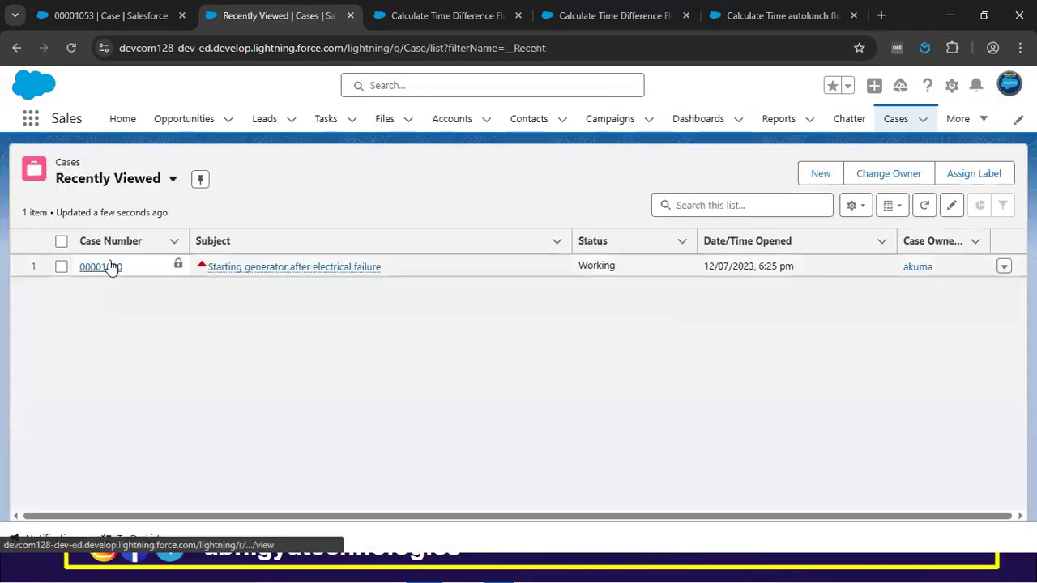
{"action": "left_click", "coordinate": [112, 267]}
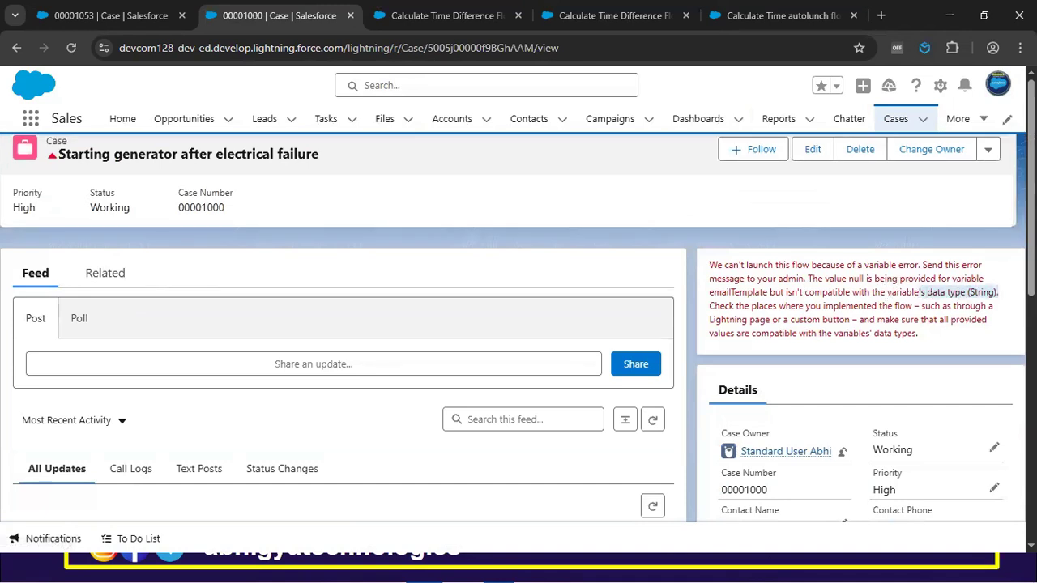
Examine the flow launch error shown above the case's Details section
{"action": "triple_click", "coordinate": [921, 292]}
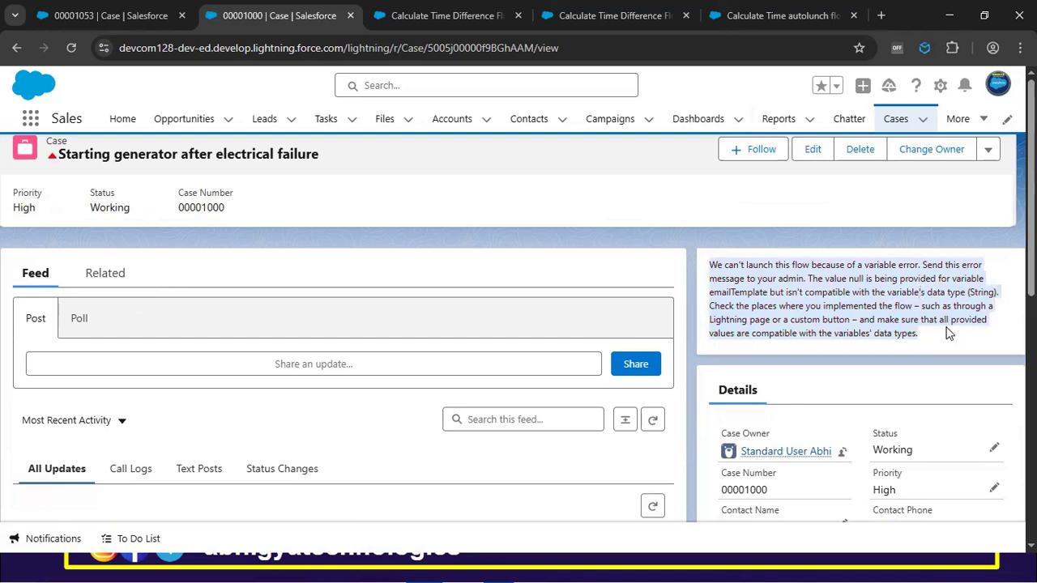
{"action": "left_click", "coordinate": [945, 332]}
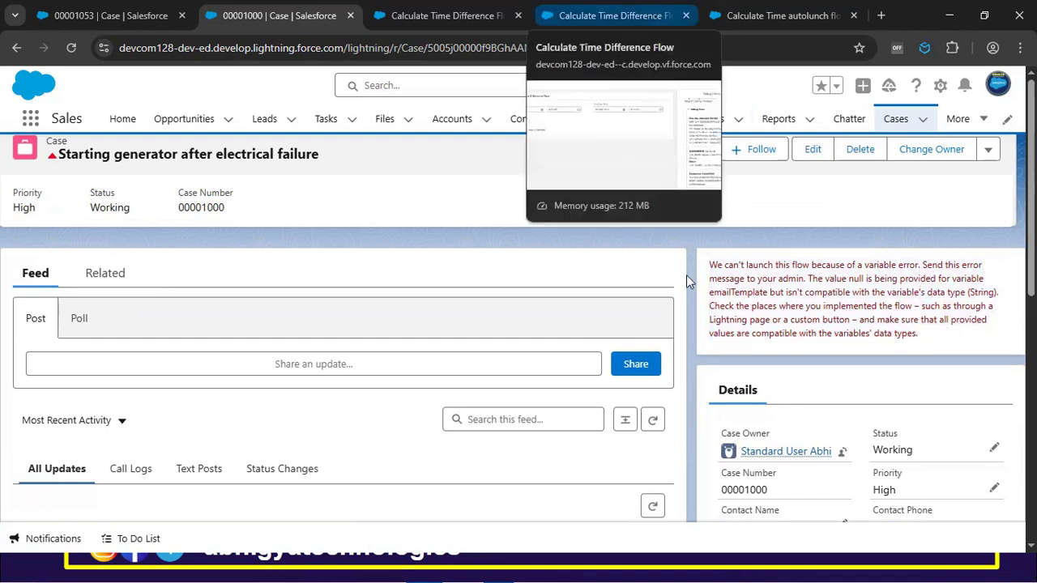
{"action": "triple_click", "coordinate": [806, 302]}
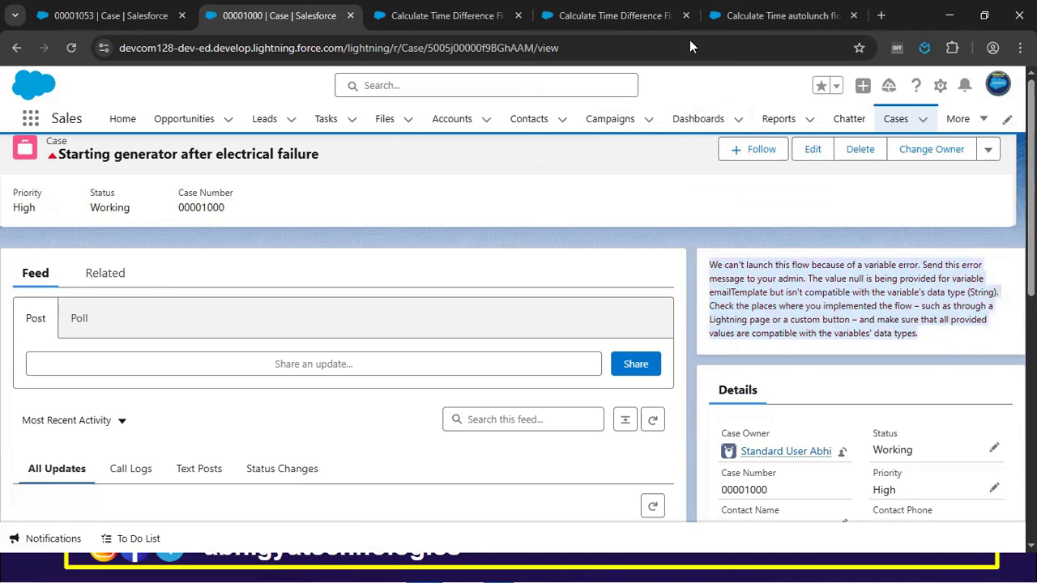
Edit the case's record page again, assign Calculate Time Difference Flow to the Flow component above Details, and save the page
{"action": "left_click", "coordinate": [940, 86]}
{"action": "left_click", "coordinate": [837, 311]}
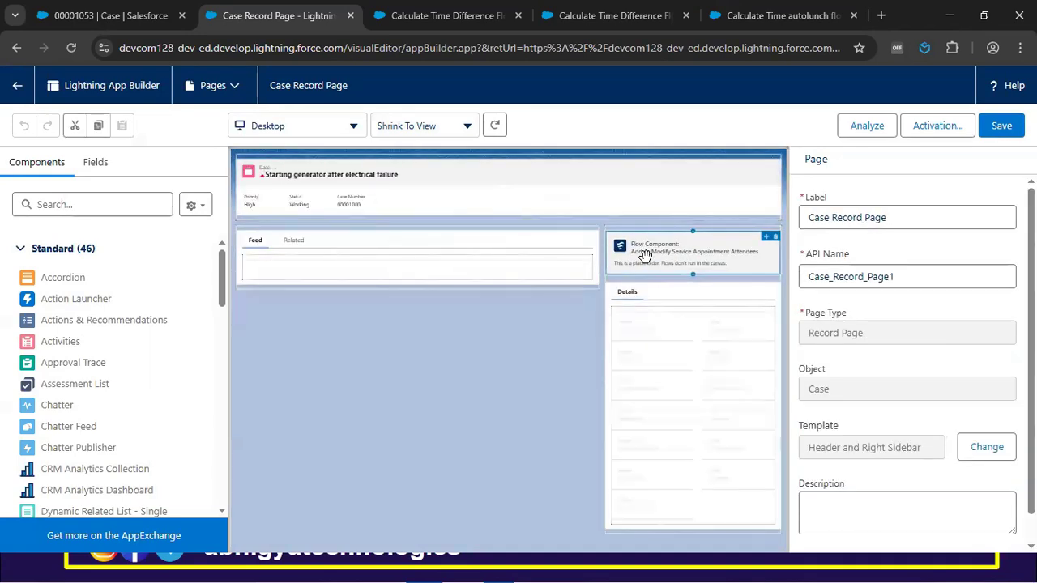
{"action": "left_click", "coordinate": [644, 254]}
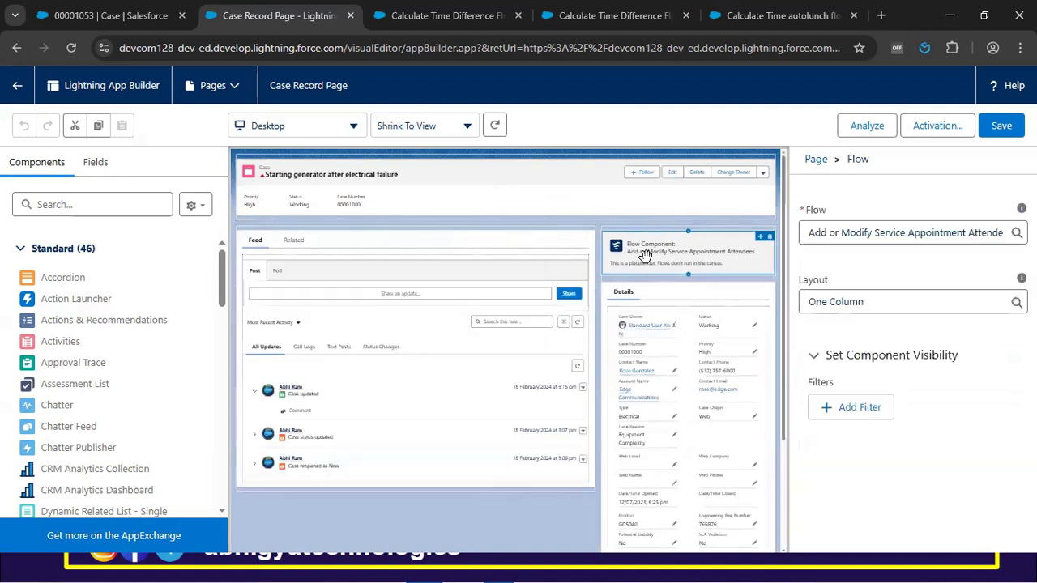
{"action": "left_click", "coordinate": [861, 234]}
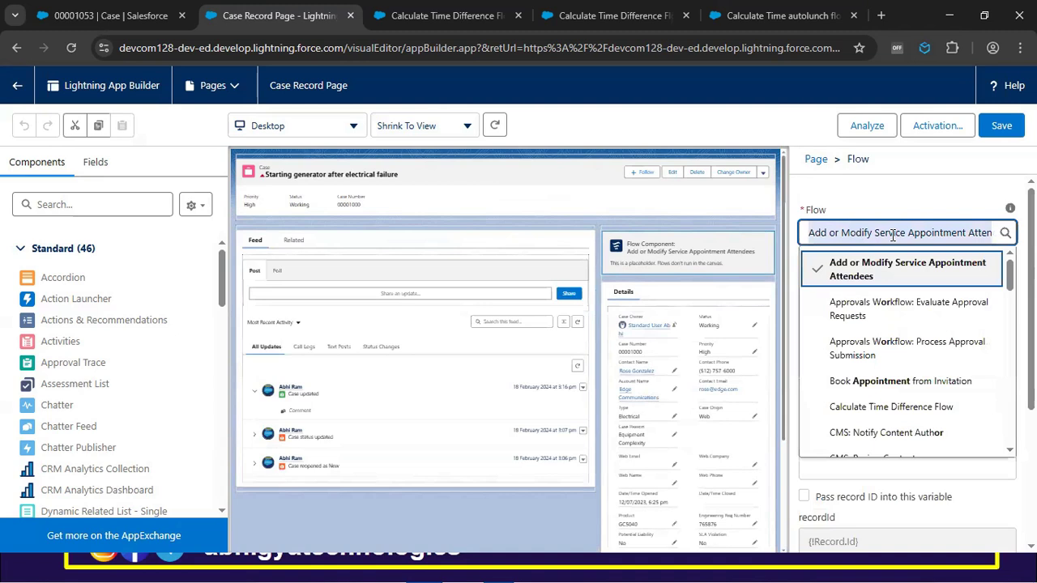
{"action": "type", "text": "c"}
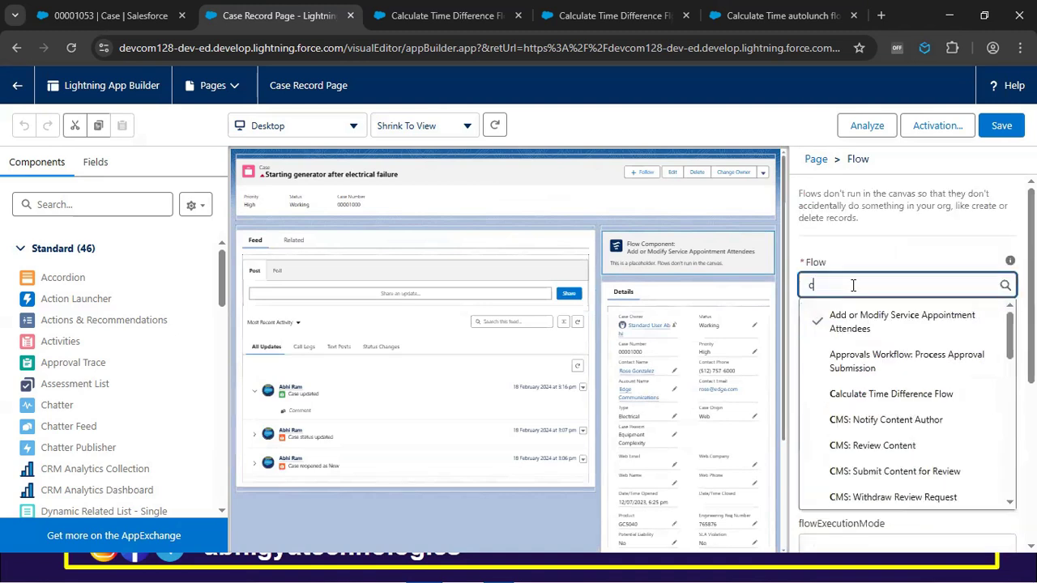
{"action": "type", "text": "ula"}
{"action": "left_click", "coordinate": [879, 356]}
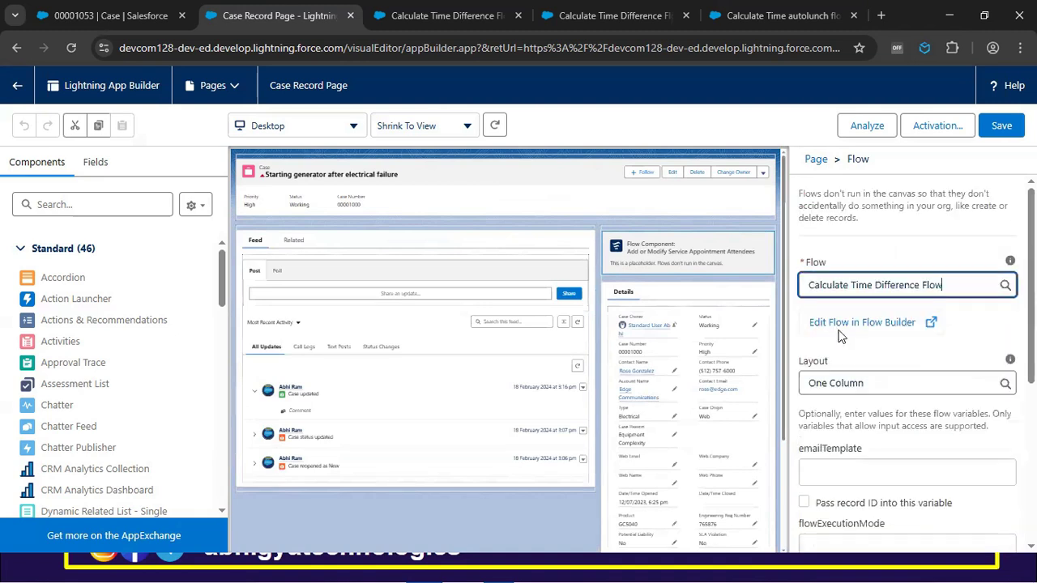
{"action": "left_click", "coordinate": [1002, 125]}
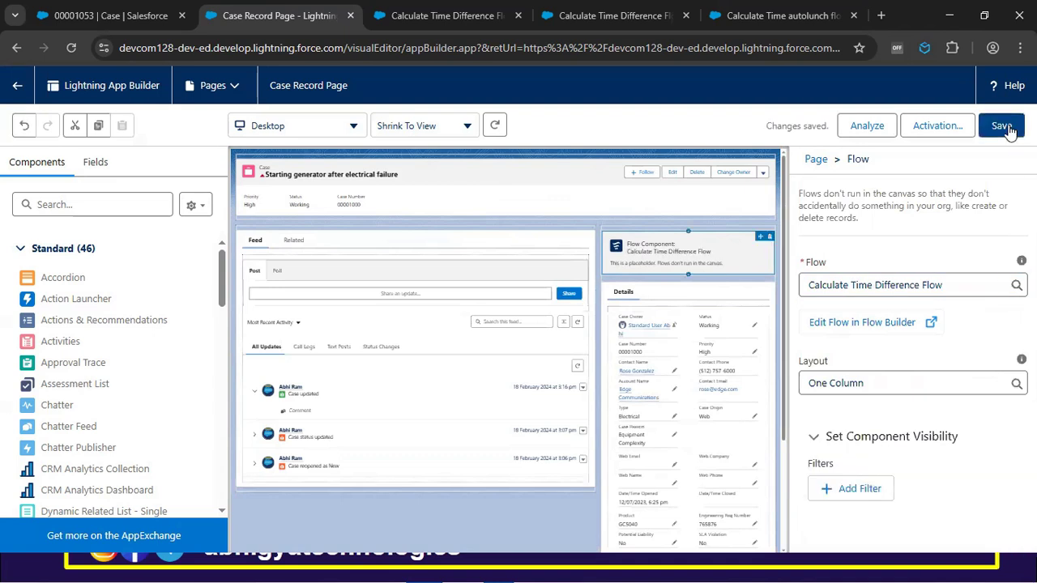
Glance at the reference case in the other org, and return from Lightning App Builder to the case record
{"action": "left_click", "coordinate": [128, 12]}
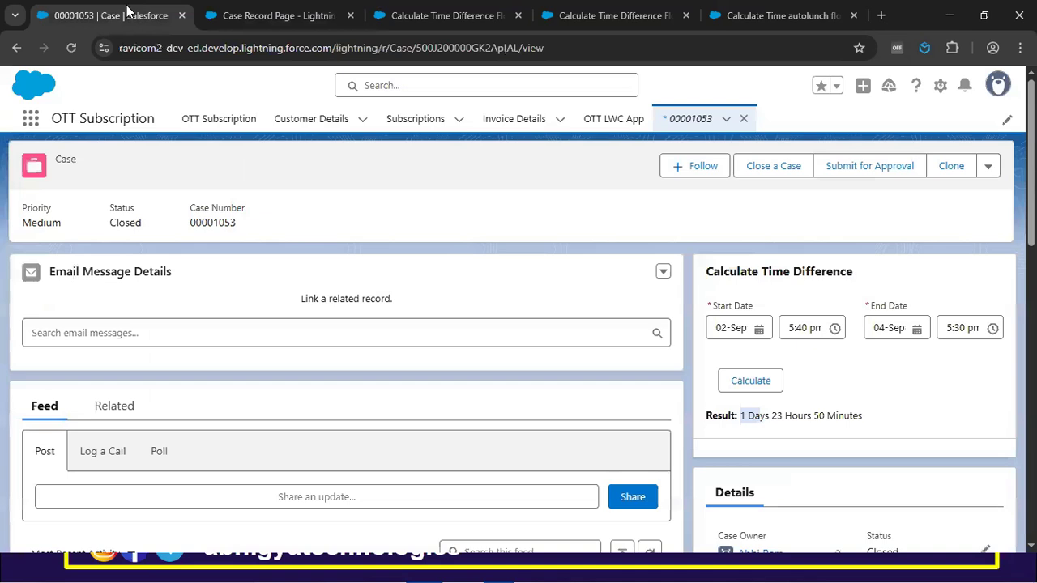
{"action": "left_click", "coordinate": [296, 16]}
{"action": "left_click", "coordinate": [19, 85]}
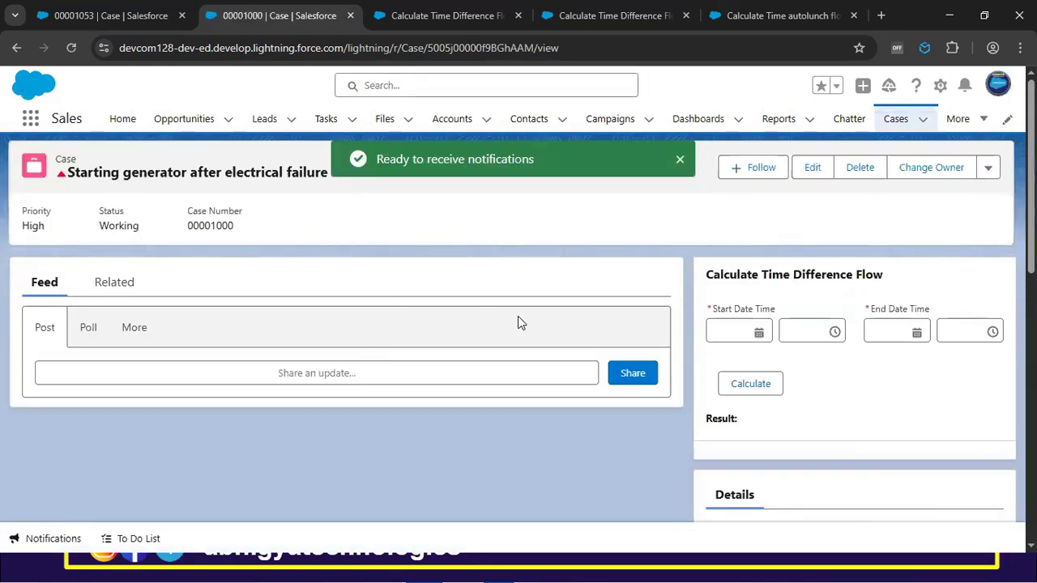
Set the embedded flow's Start Date Time to 2 September, 5:00 pm
{"action": "left_click", "coordinate": [731, 333]}
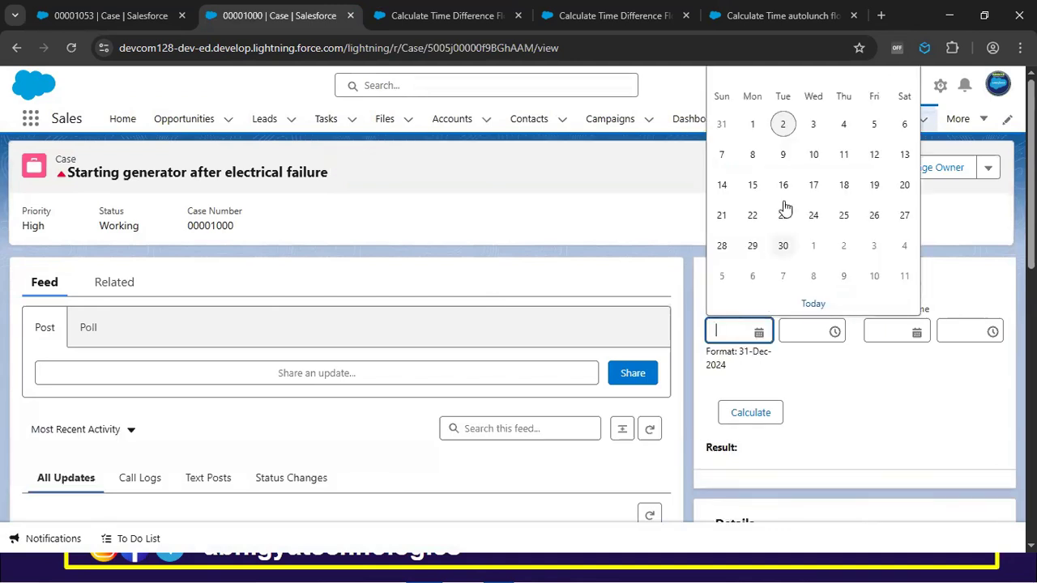
{"action": "left_click", "coordinate": [782, 124]}
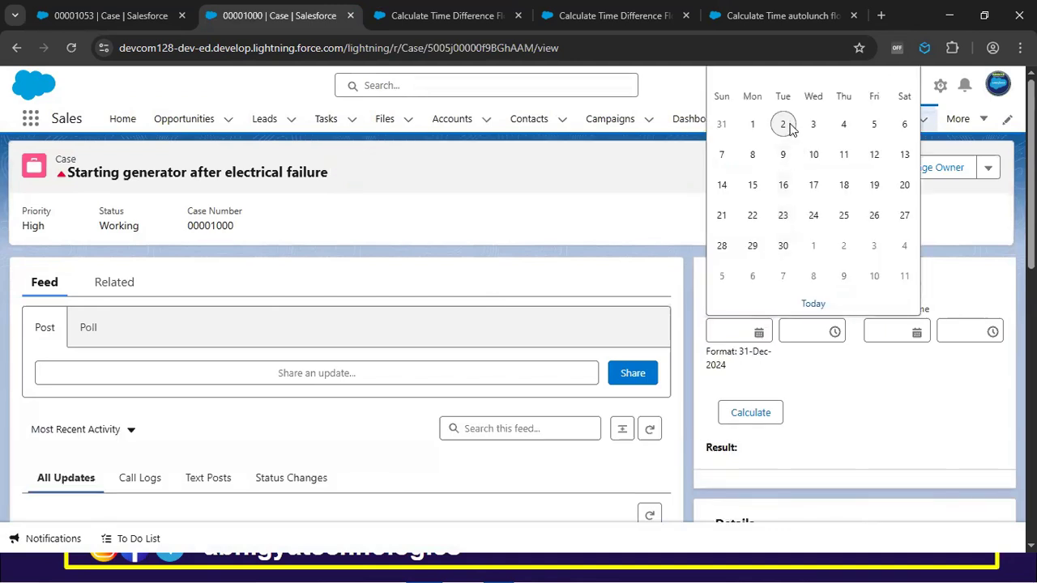
{"action": "left_click", "coordinate": [805, 334]}
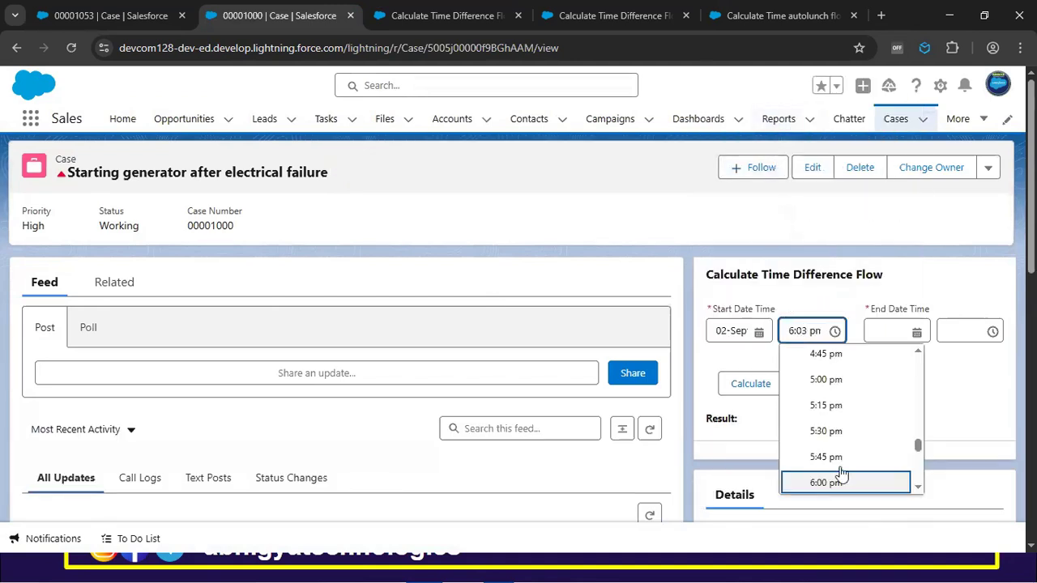
{"action": "left_click", "coordinate": [851, 379]}
Set the End Date Time to 5 September, 6:00 pm, and calculate the time difference
{"action": "left_click", "coordinate": [896, 334]}
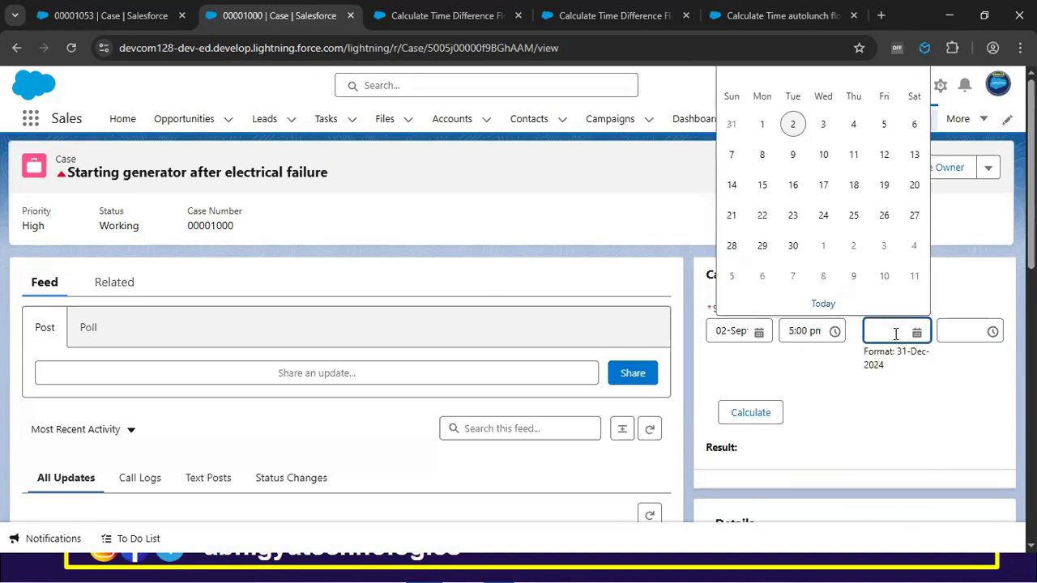
{"action": "left_click", "coordinate": [884, 124]}
{"action": "left_click", "coordinate": [958, 332]}
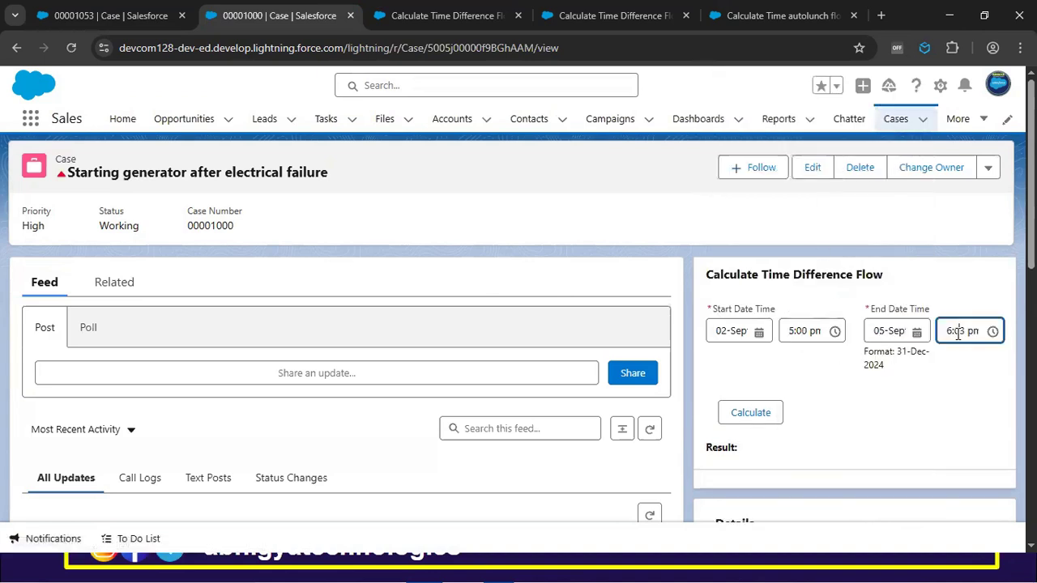
{"action": "left_click", "coordinate": [943, 485]}
{"action": "left_click", "coordinate": [781, 392]}
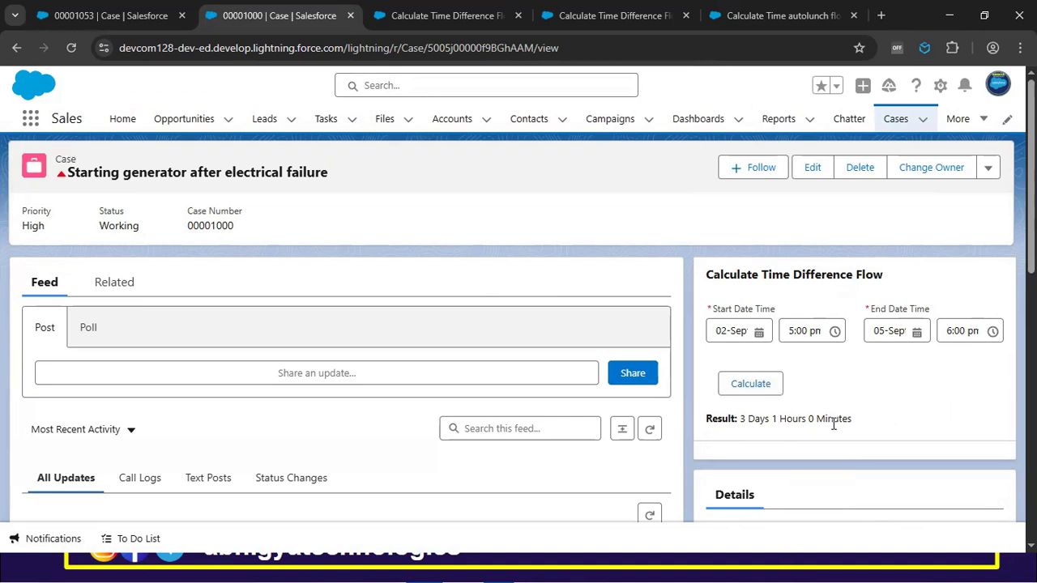
{"action": "left_click", "coordinate": [791, 331]}
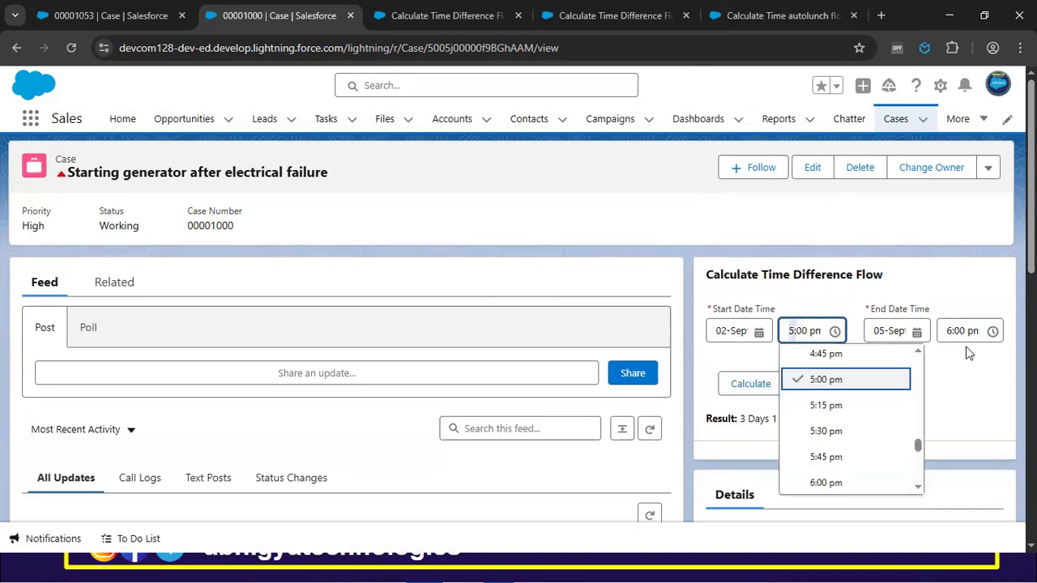
{"action": "left_click", "coordinate": [953, 368]}
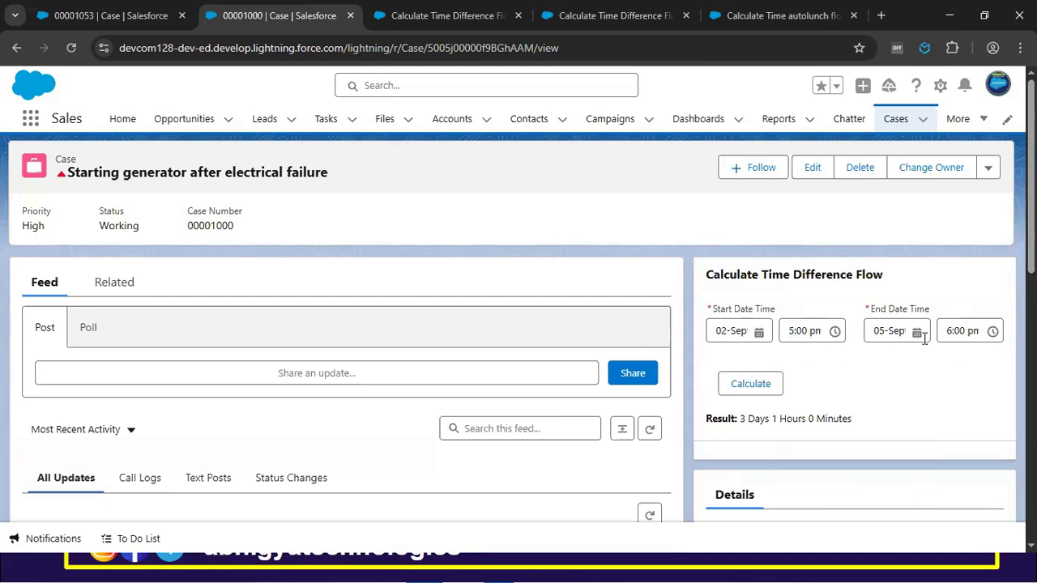
Change the embedded flow's end time to 6:30 pm and recalculate the time difference
{"action": "left_click", "coordinate": [963, 330]}
{"action": "scroll", "coordinate": [990, 483], "scroll_direction": "down", "scroll_amount": 2}
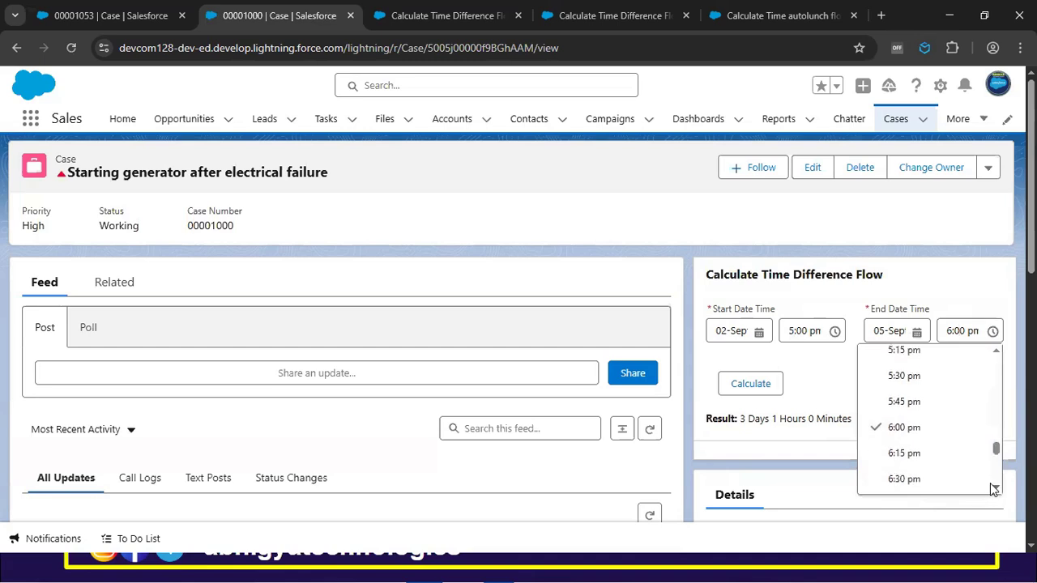
{"action": "left_click", "coordinate": [928, 479]}
{"action": "left_click", "coordinate": [754, 393]}
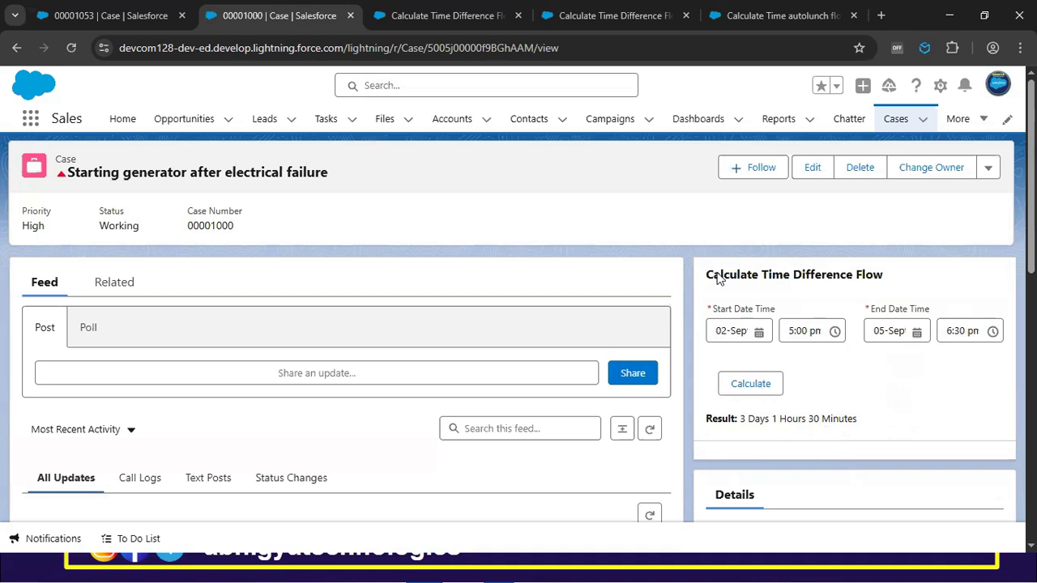
Review the debug run, the screen flow and the autolaunched flow in Flow Builder, and return to the case record
{"action": "left_click", "coordinate": [604, 22]}
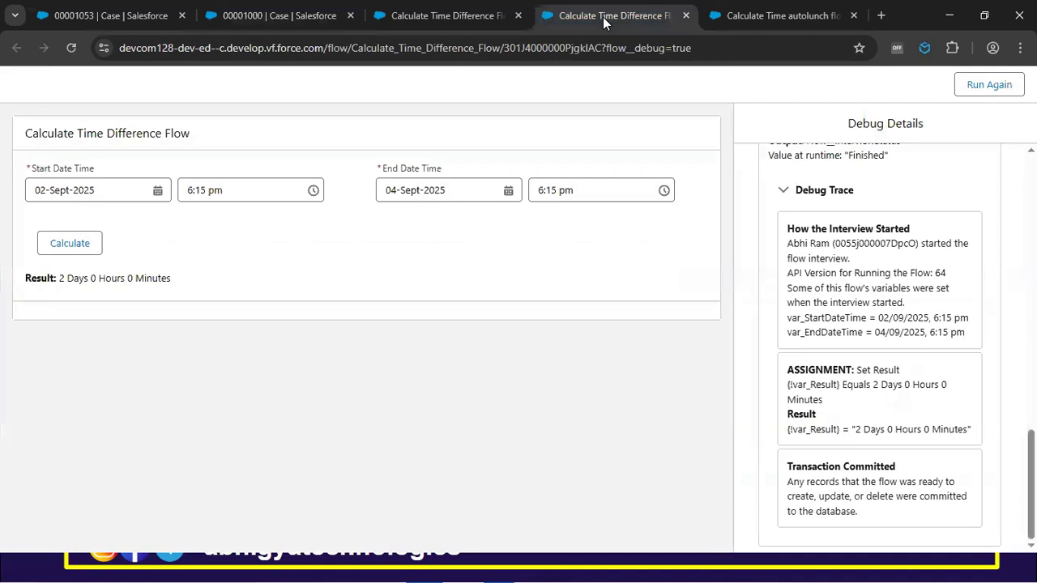
{"action": "left_click", "coordinate": [461, 25]}
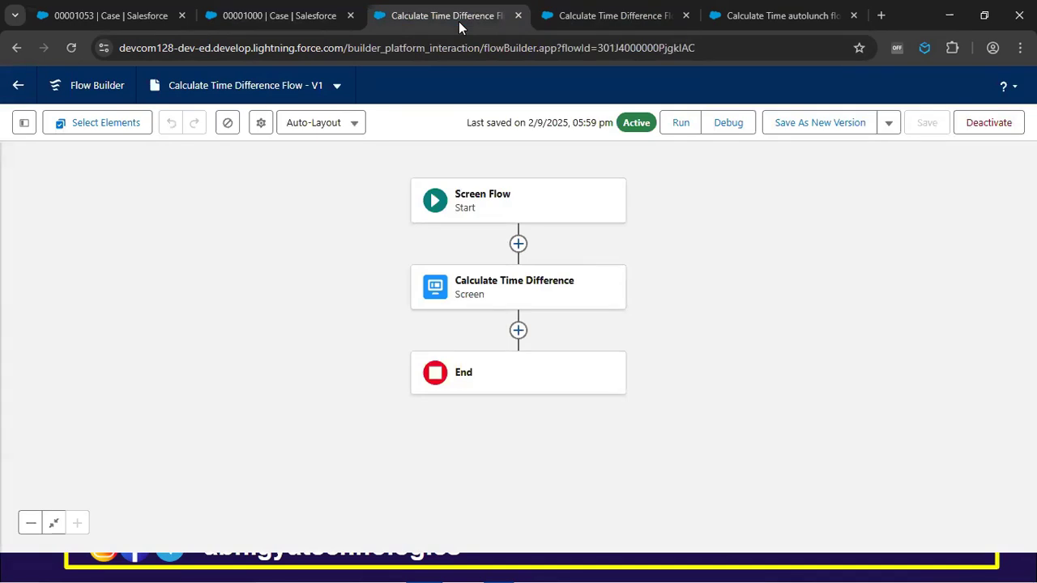
{"action": "left_click", "coordinate": [745, 16]}
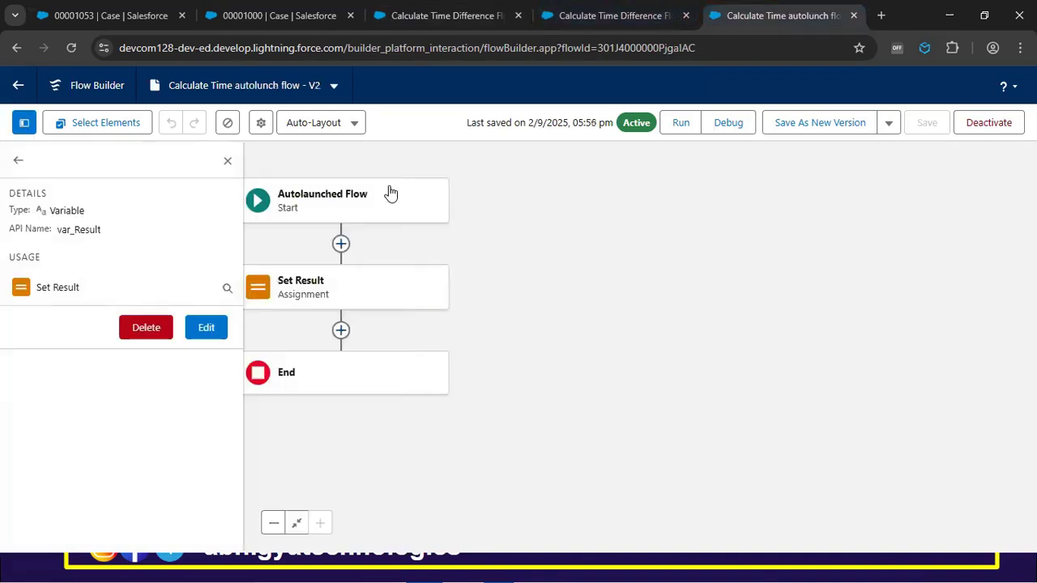
{"action": "left_click", "coordinate": [227, 160]}
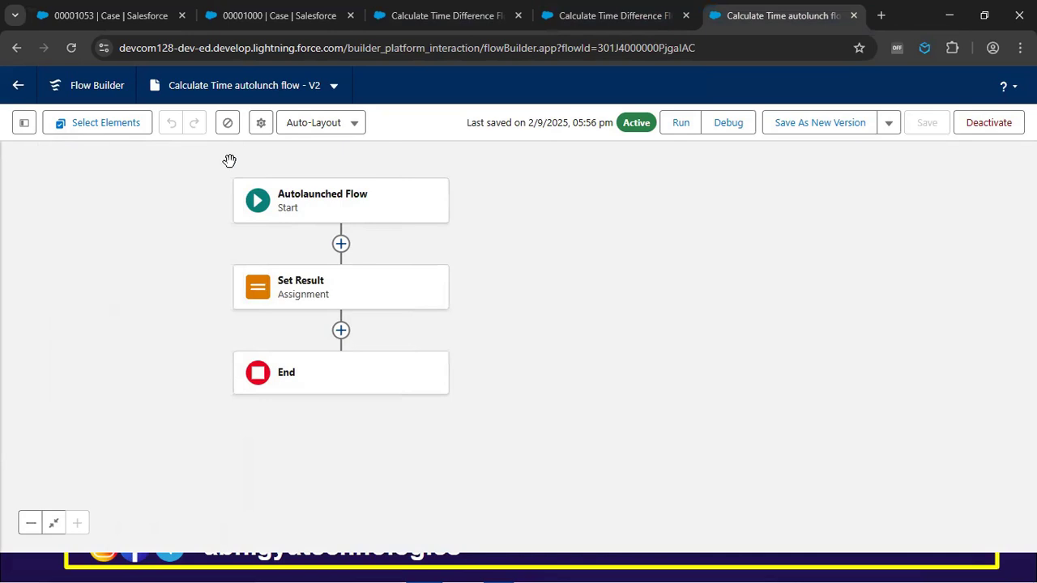
{"action": "left_click", "coordinate": [602, 16]}
{"action": "left_click", "coordinate": [463, 18]}
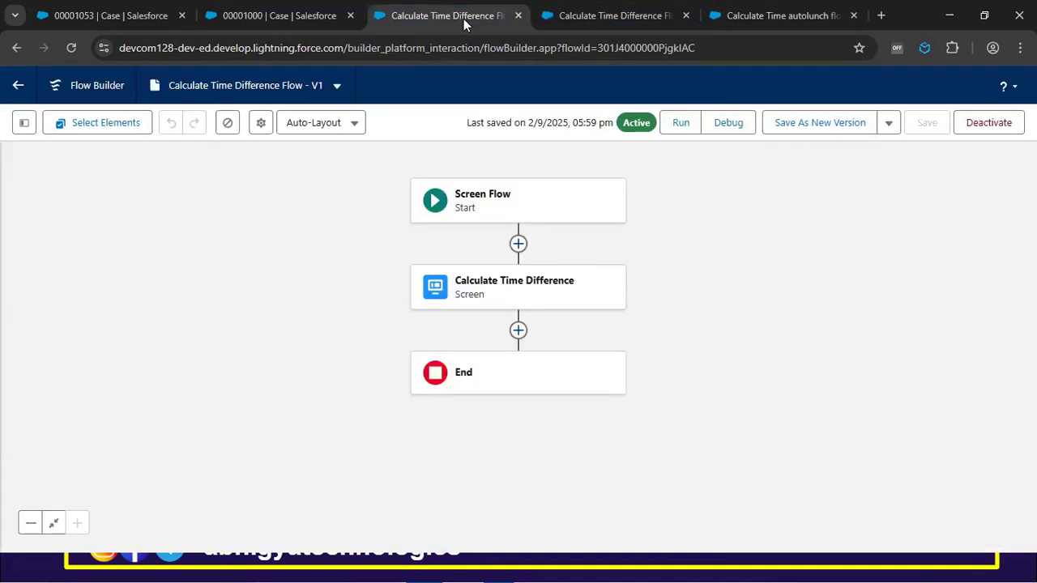
{"action": "left_click", "coordinate": [283, 18]}
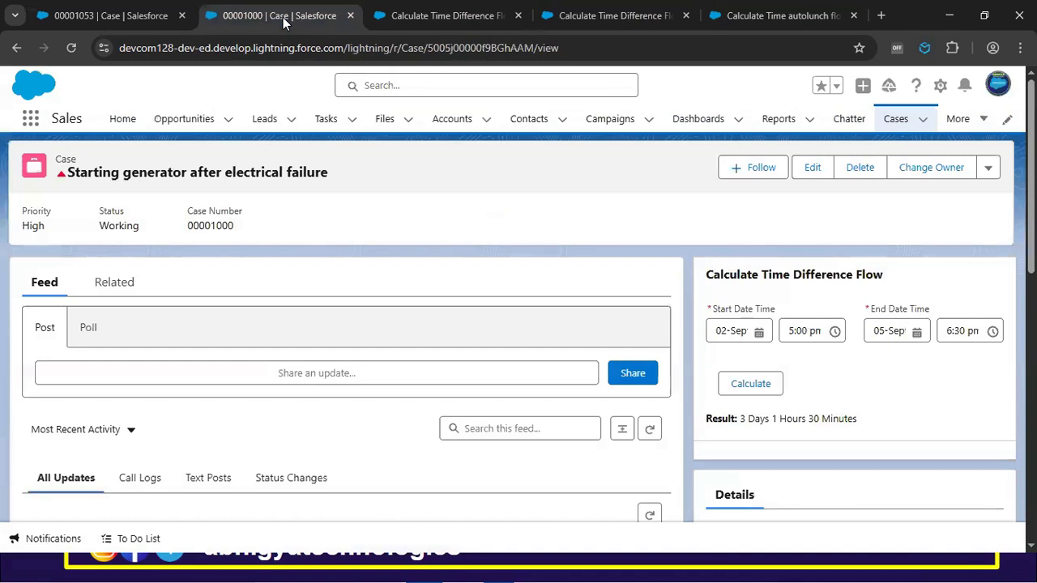